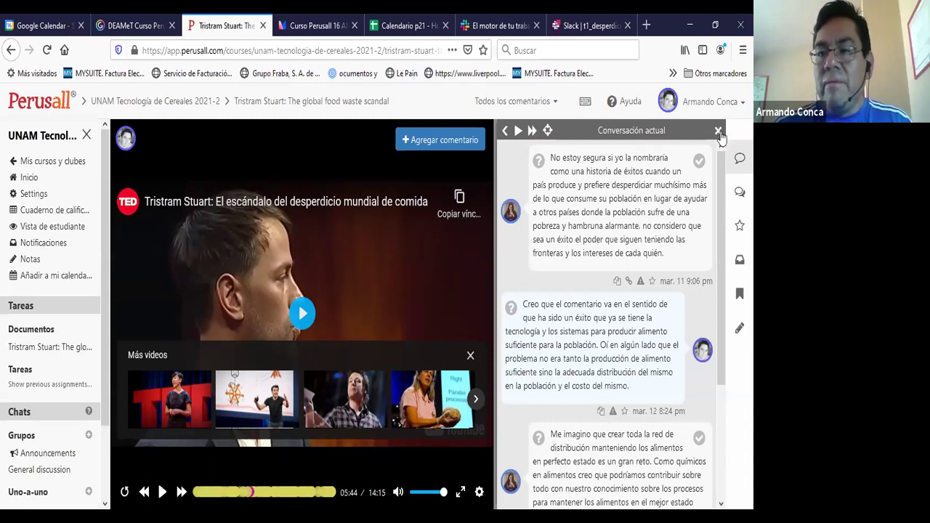
Close the current conversation on the video and return through the course's home page to the list of all courses.
left_click(718, 131)
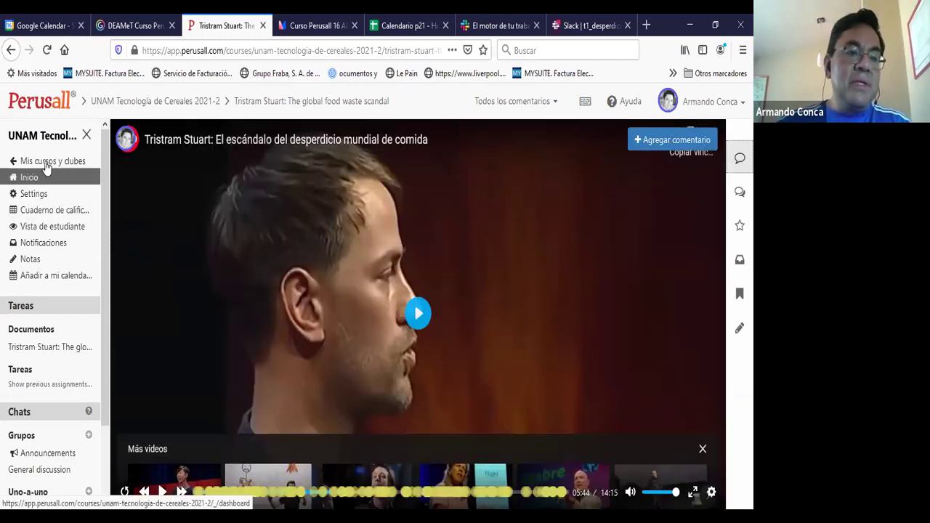
left_click(33, 179)
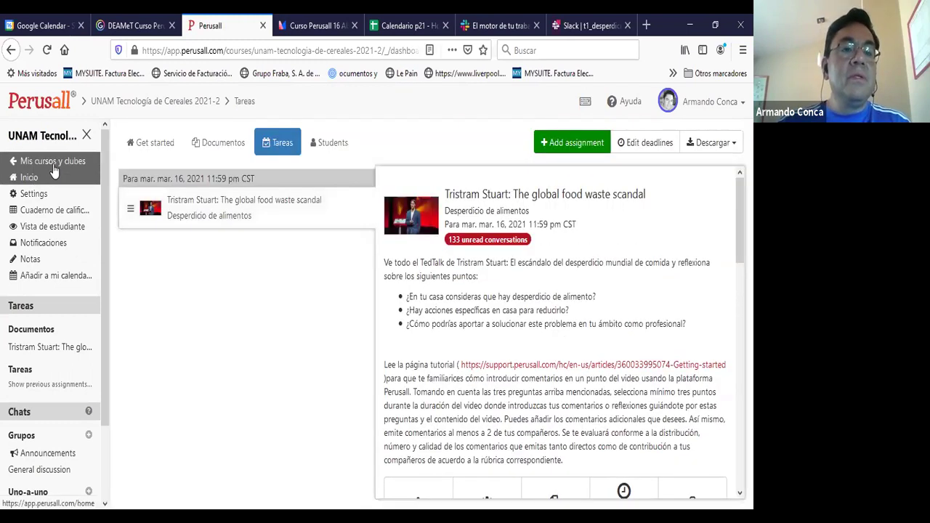
left_click(54, 168)
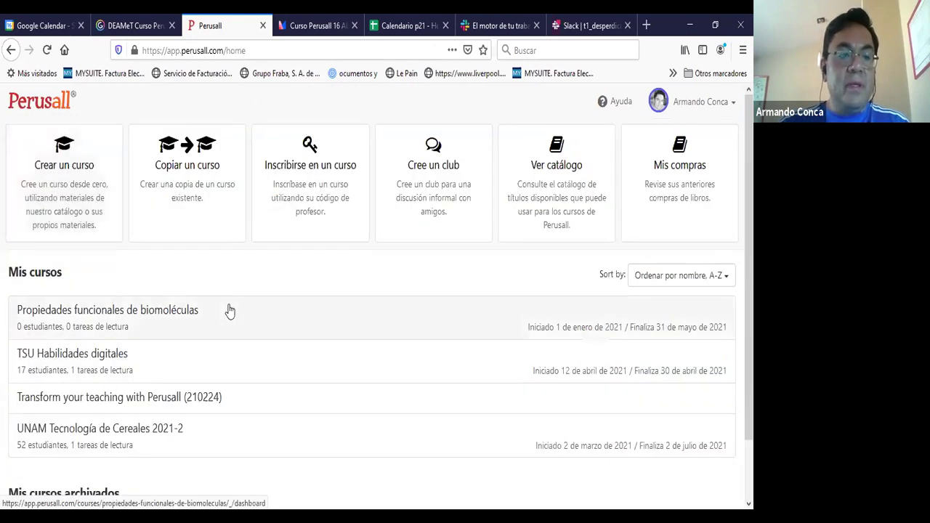
Start creating a new course that students access directly at perusall.com.
left_click(67, 180)
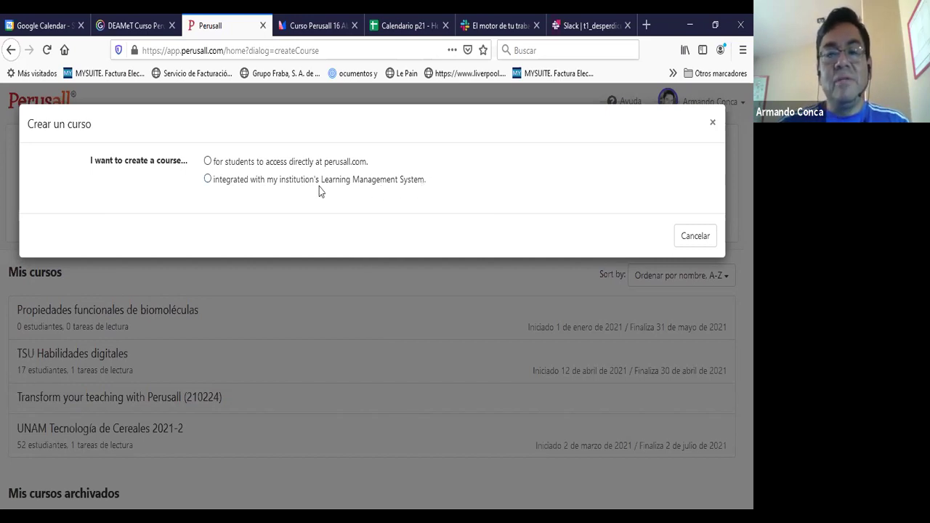
left_click(208, 163)
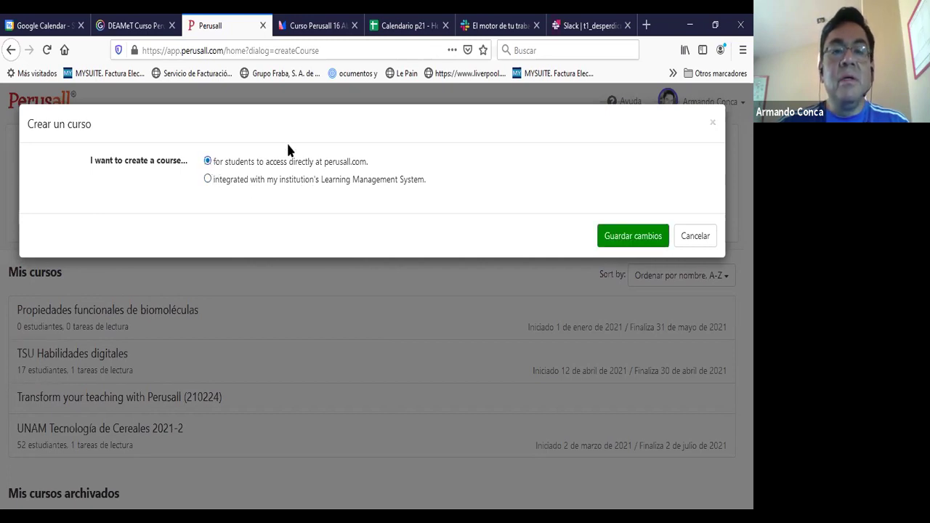
left_click(641, 237)
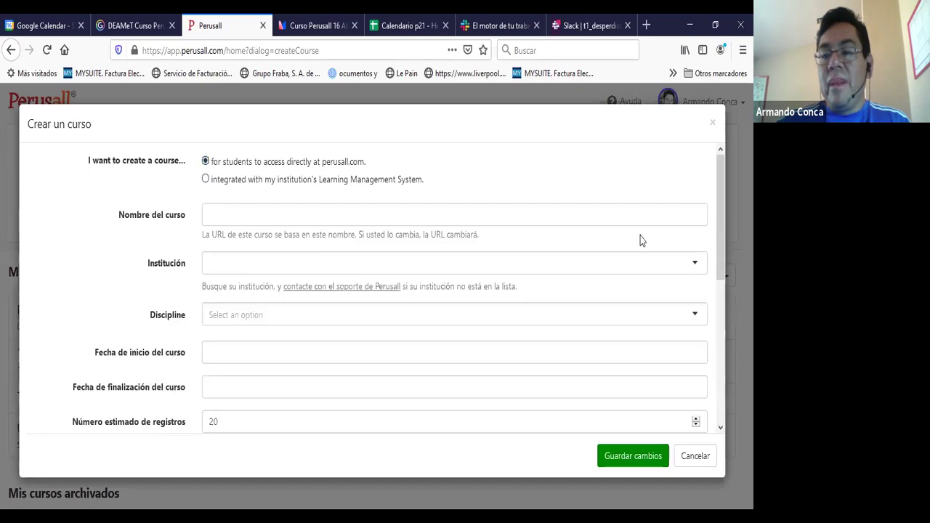
Name the new course "Curso Perusall Ibero 160421".
left_click(229, 214)
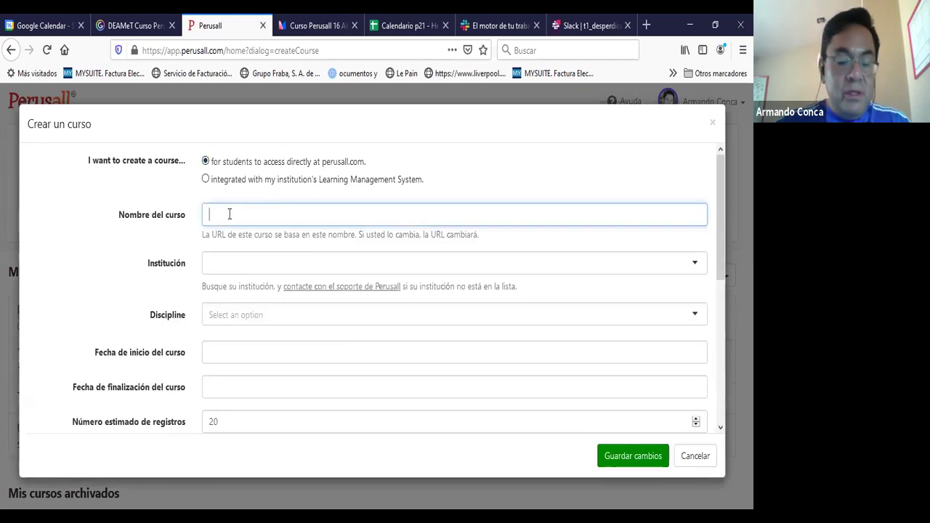
type("Curso Perusall")
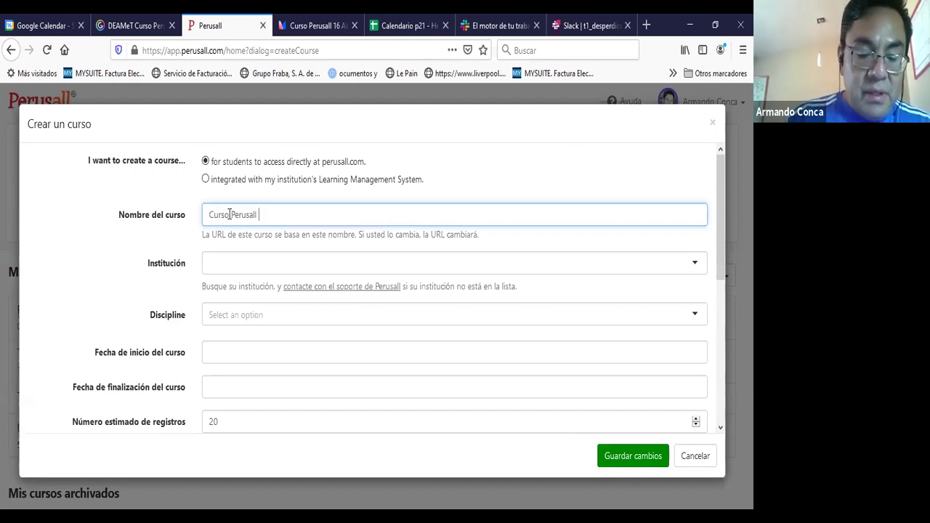
type(" Ibe")
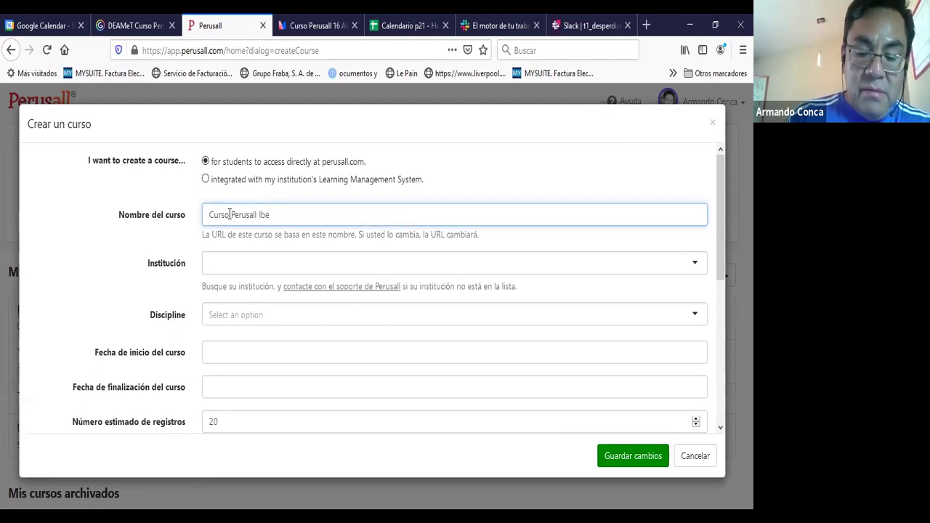
type("ro 160421")
Set the course's institution to Universidad Iberoamericana Ciudad de México (Mexico City, MX).
left_click(243, 261)
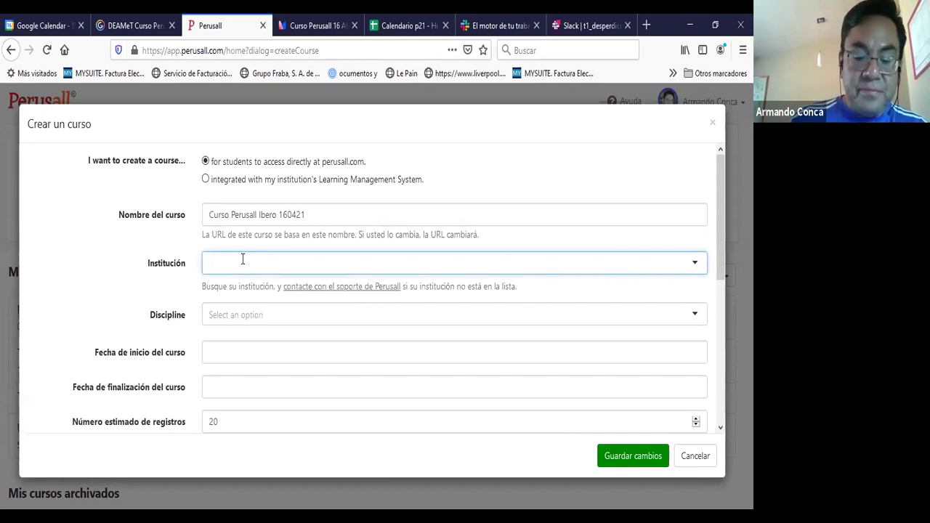
type("iberoame")
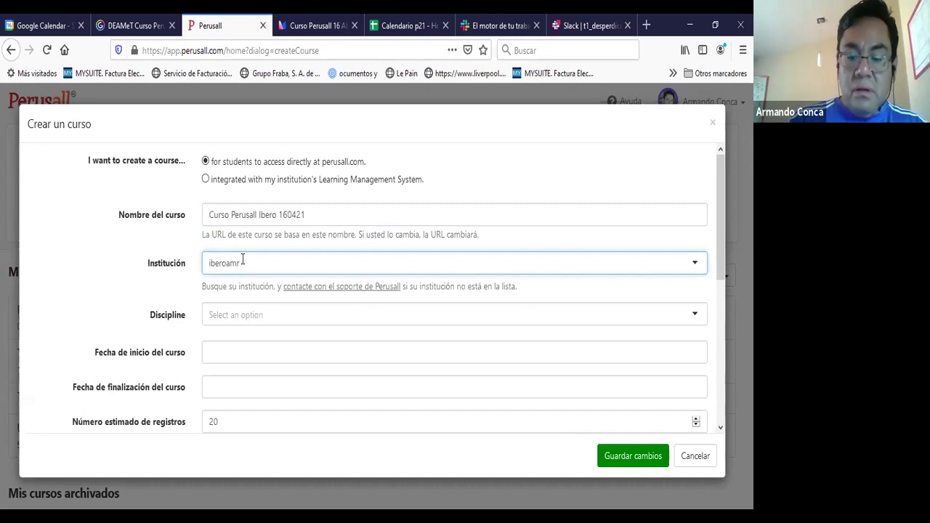
key("BackSpace")
key("BackSpace")
key("BackSpace")
key("BackSpace")
key("BackSpace")
key("BackSpace")
key("BackSpace")
key("BackSpace")
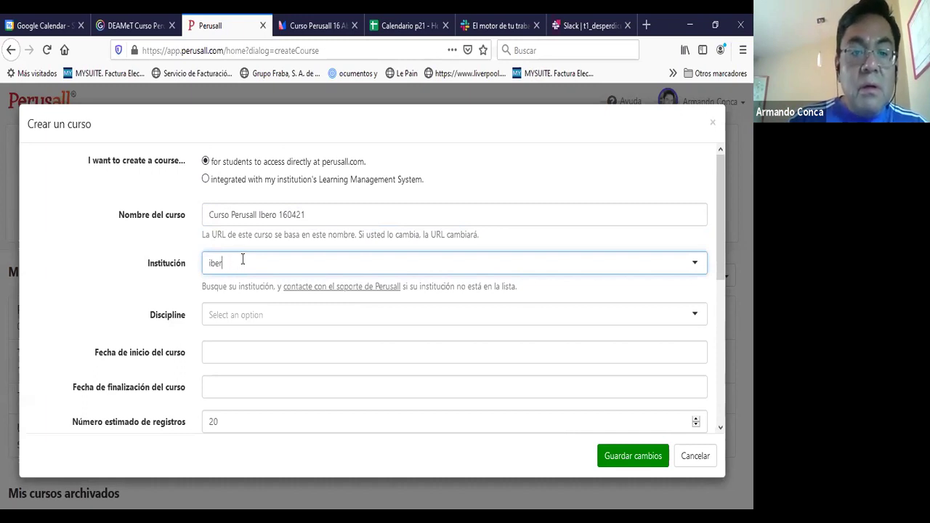
type("Unive")
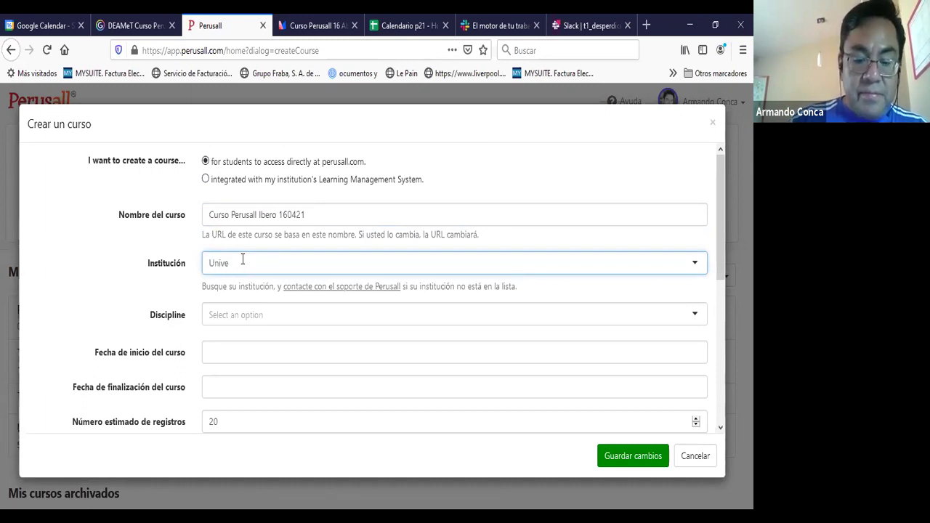
type("rsidad Ibe")
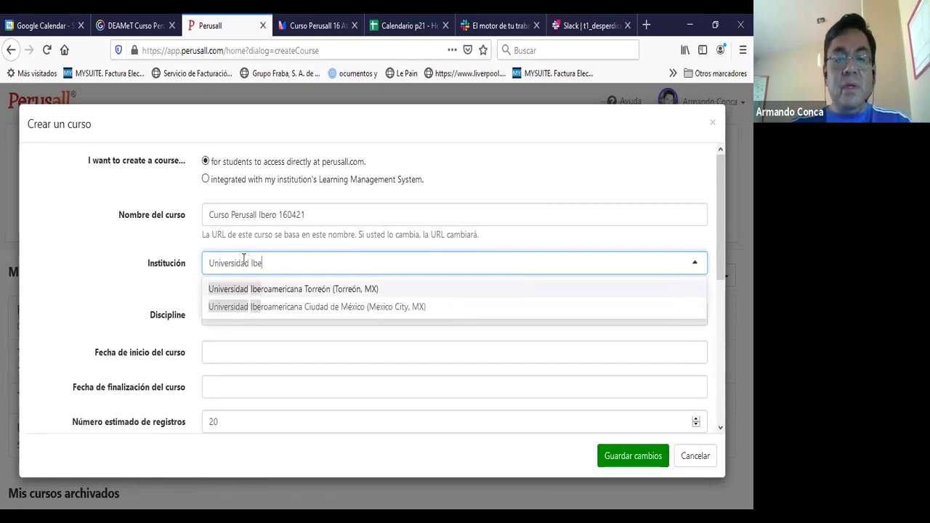
left_click(324, 312)
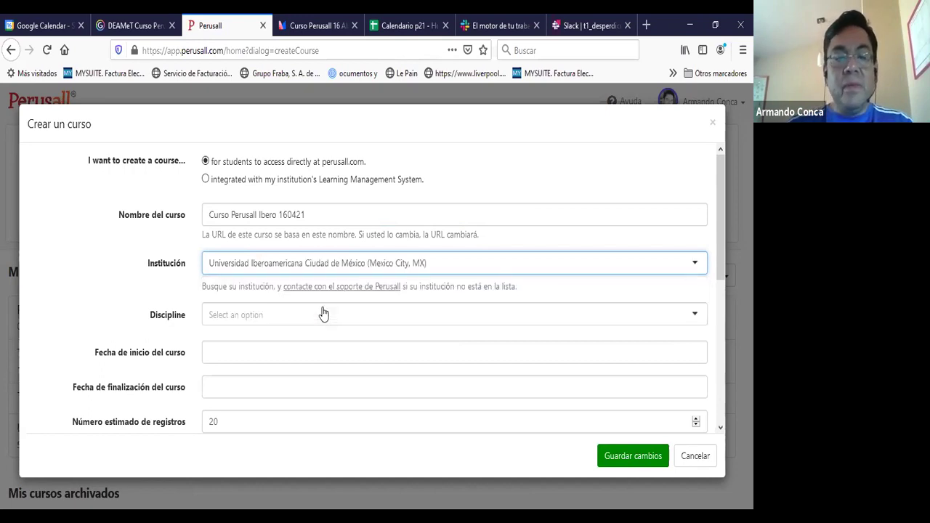
Set the course's discipline to Architecture.
left_click(243, 315)
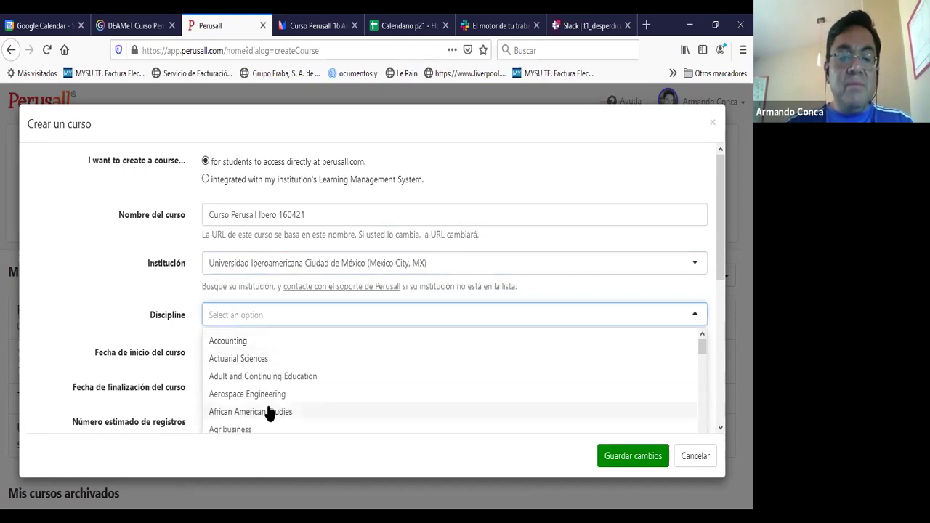
scroll(266, 405, "down", 5)
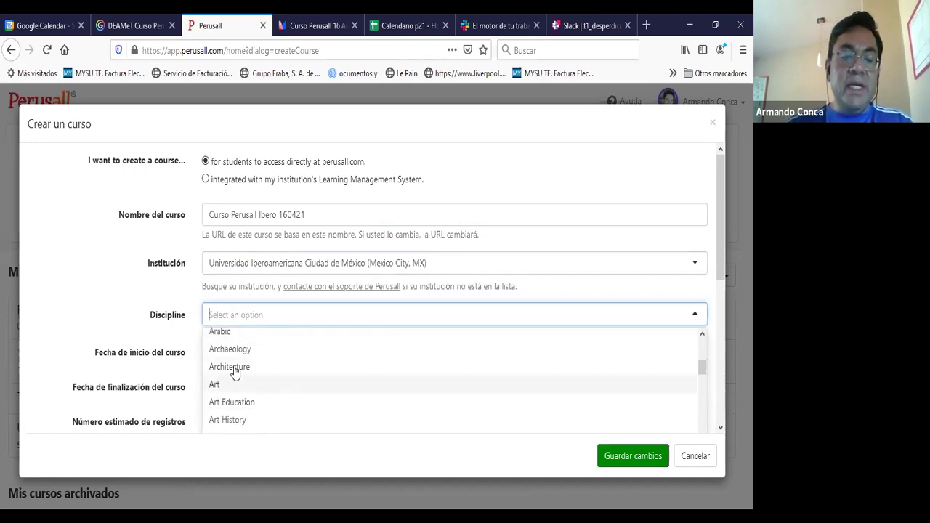
left_click(235, 368)
Set the course to start on Monday February 1, 2021 and end on Friday May 14, 2021.
left_click(223, 352)
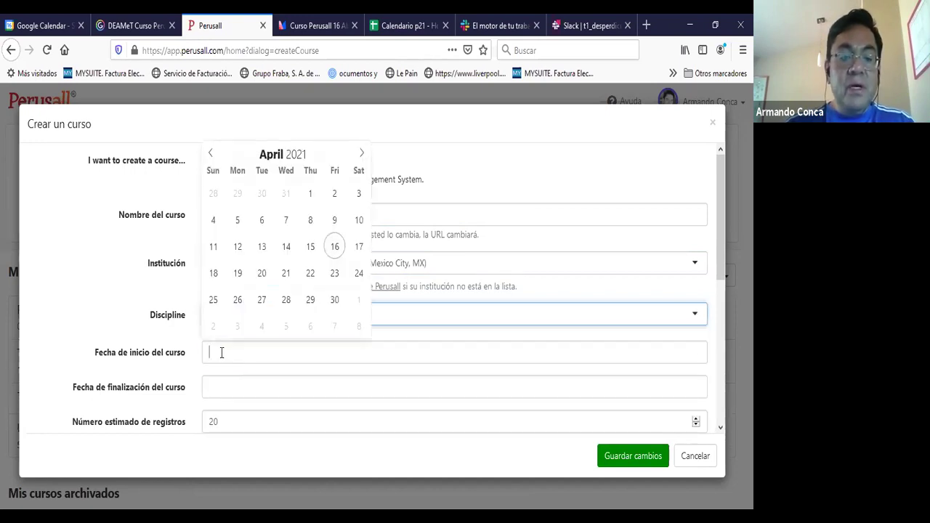
left_click(210, 154)
left_click(210, 154)
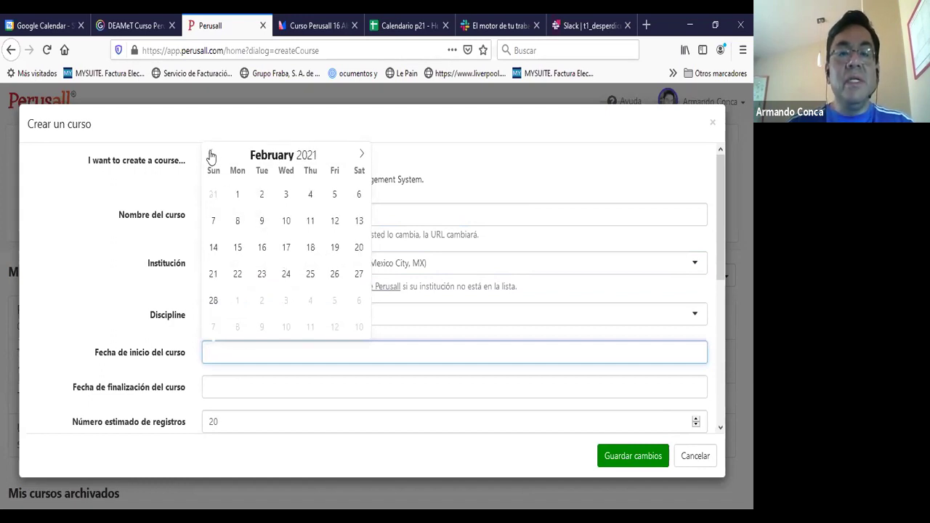
left_click(236, 194)
left_click(243, 386)
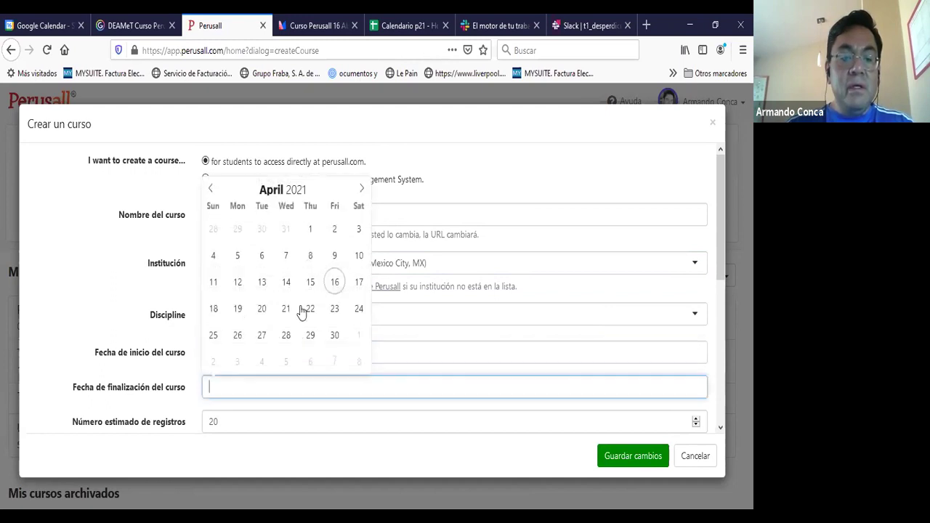
left_click(361, 191)
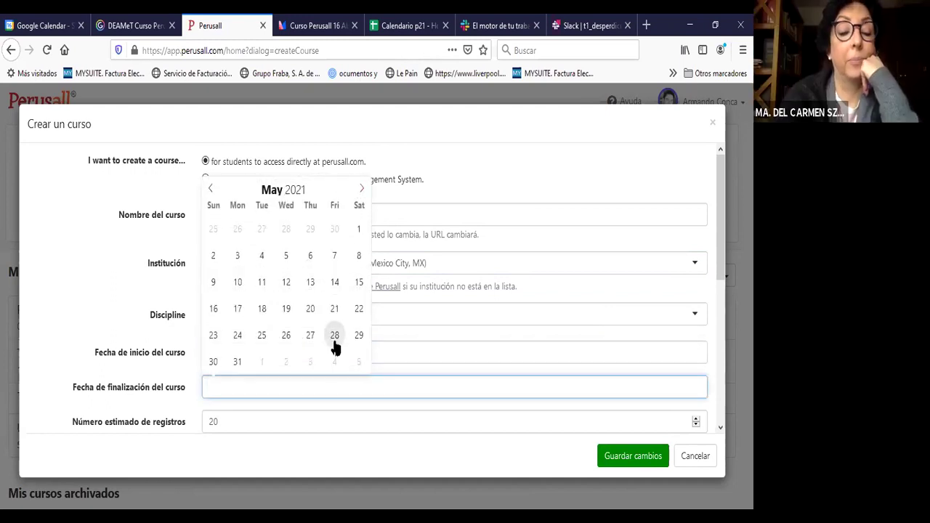
left_click(335, 285)
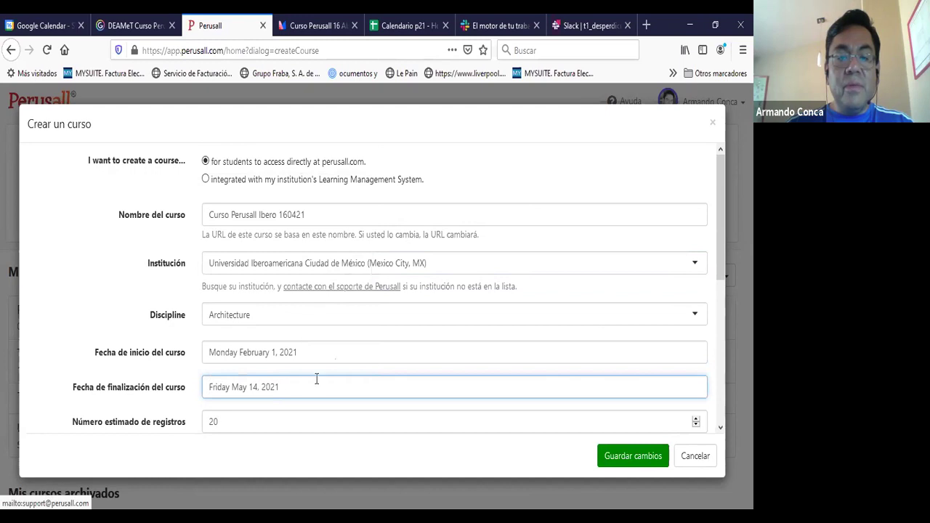
Try a target group size of 4 and then 3 students for the course's discussion groups.
scroll(313, 363, "down", 2)
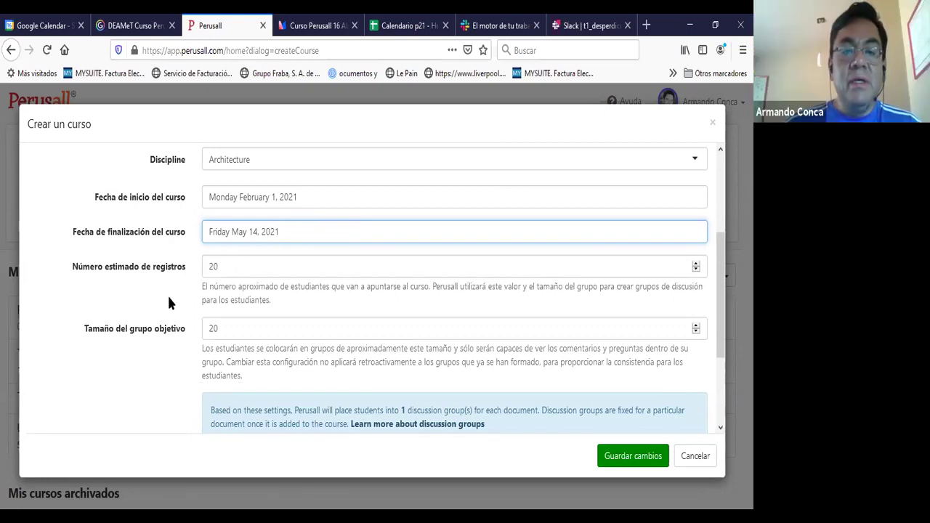
scroll(168, 297, "down", 1)
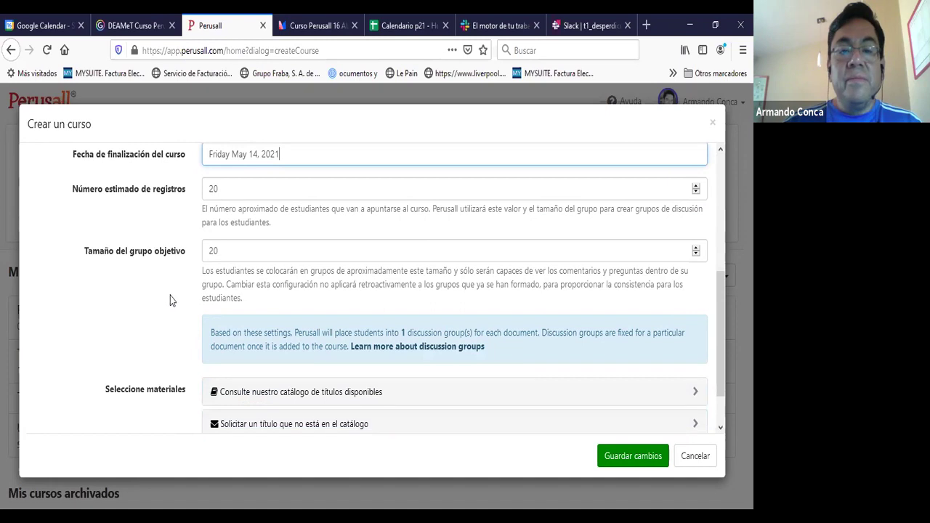
left_click(244, 250)
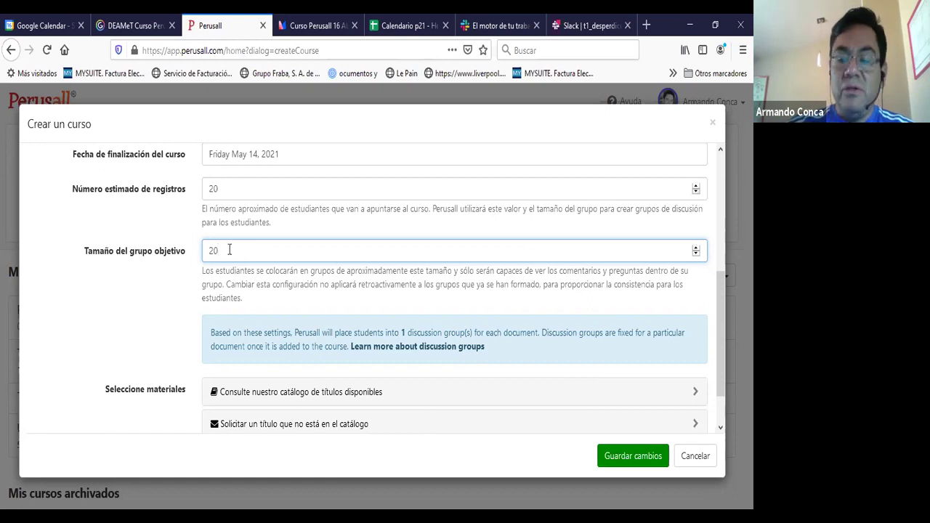
key("BackSpace")
key("BackSpace")
type("4")
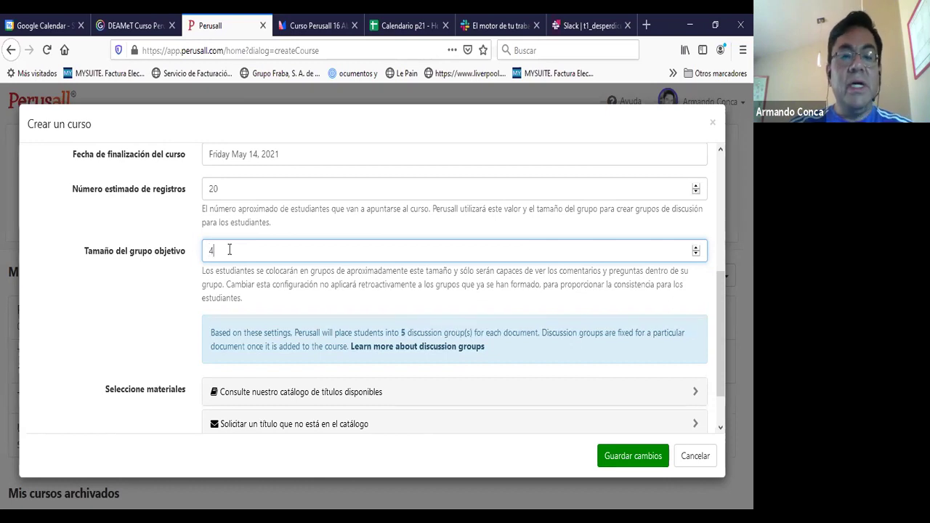
key("BackSpace")
type("3")
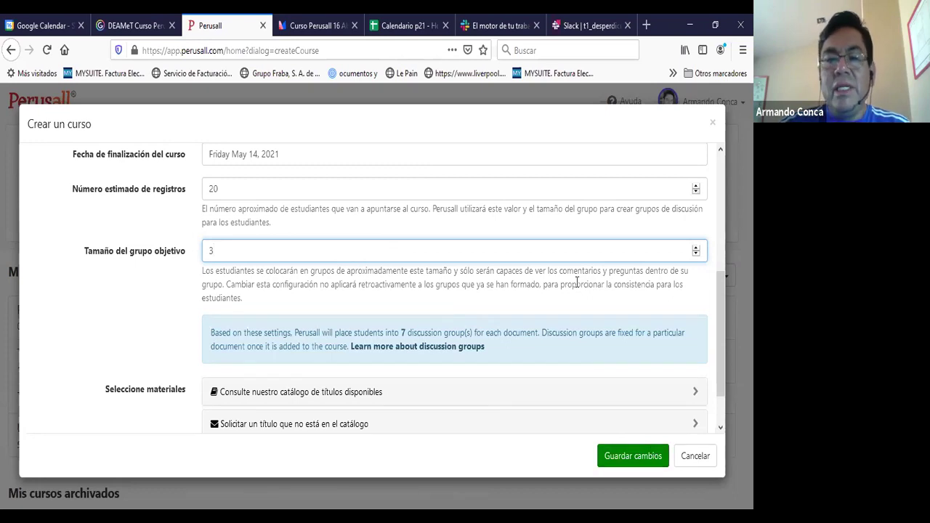
left_click(482, 274)
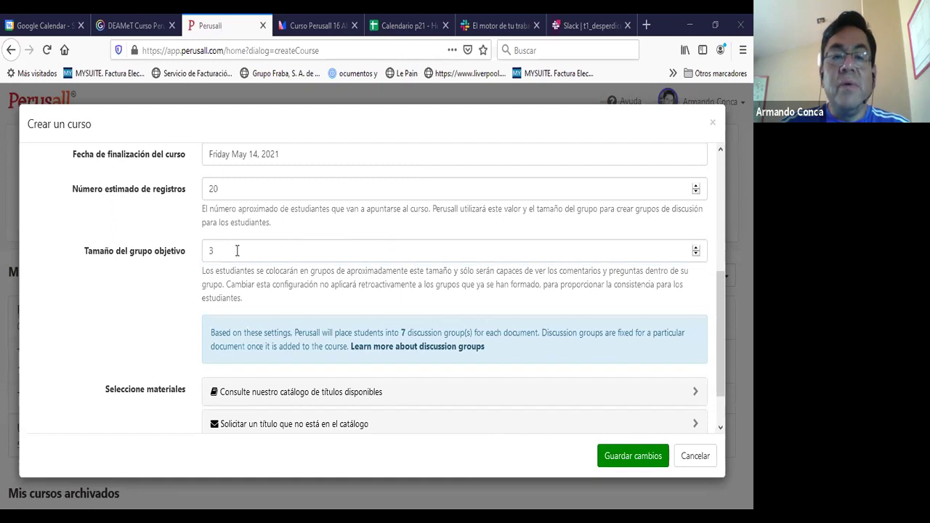
Set the target group size to 15 and raise it by one to 16.
left_click(226, 249)
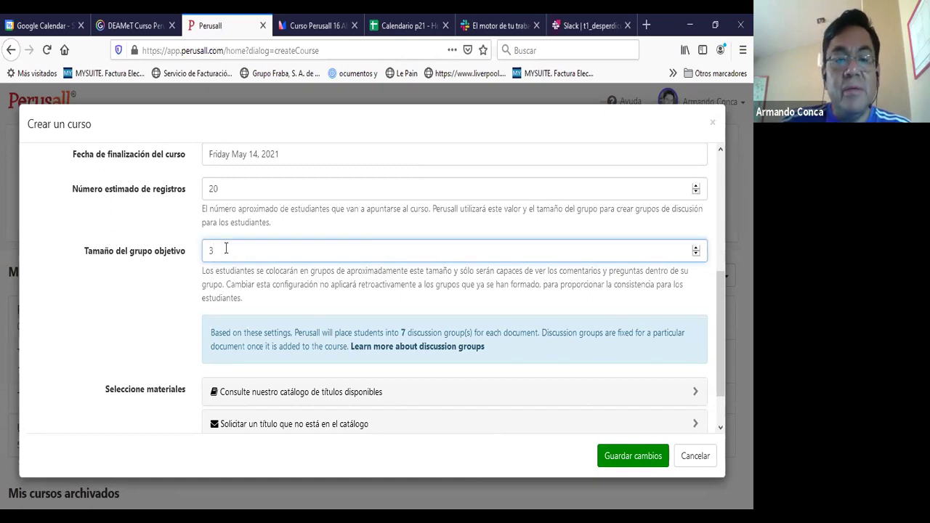
key("BackSpace")
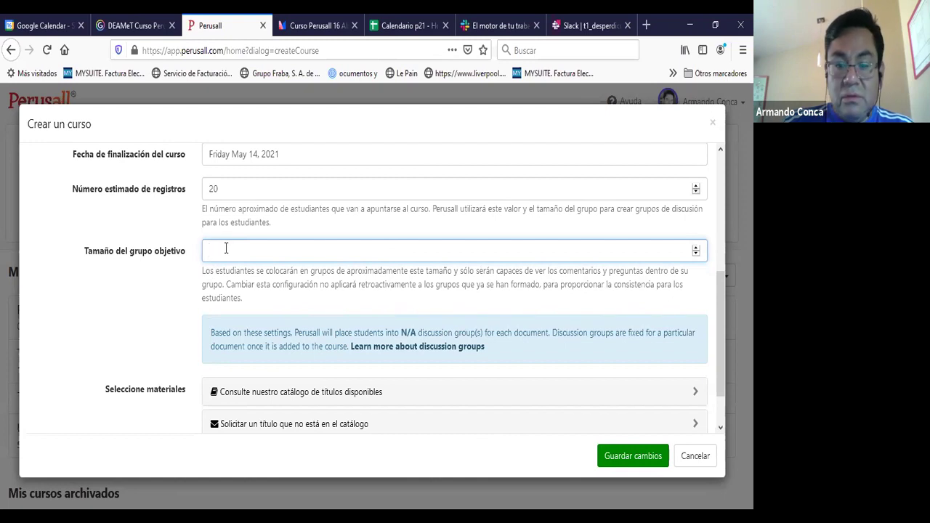
type("15")
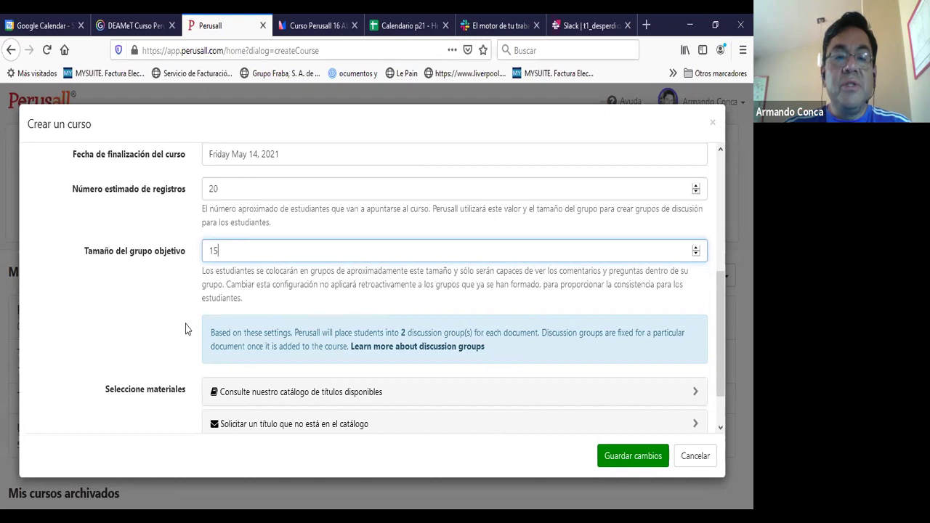
scroll(185, 324, "down", 1)
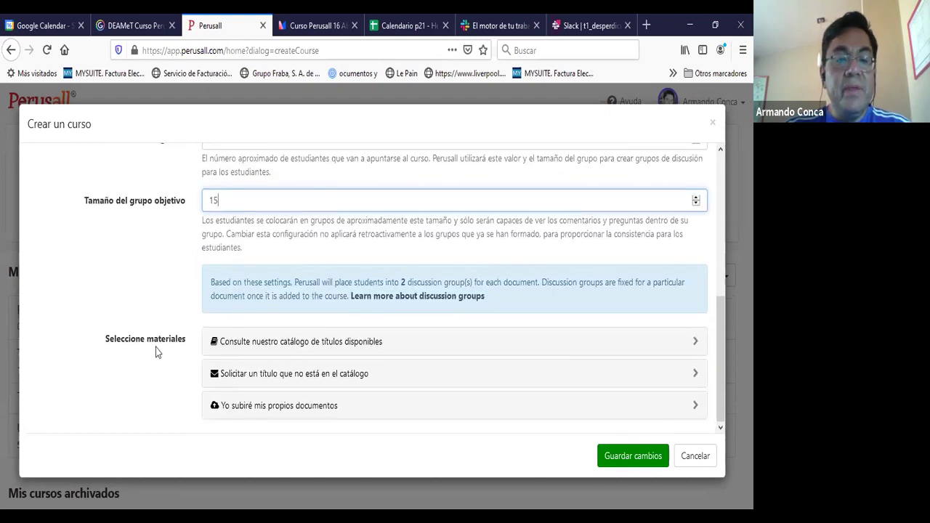
key("Up")
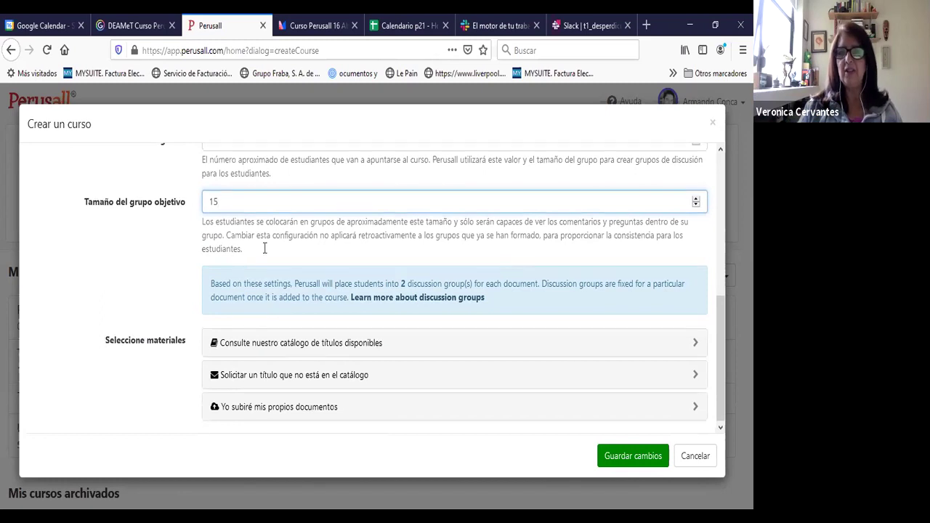
scroll(254, 269, "up", 3)
scroll(254, 269, "down", 2)
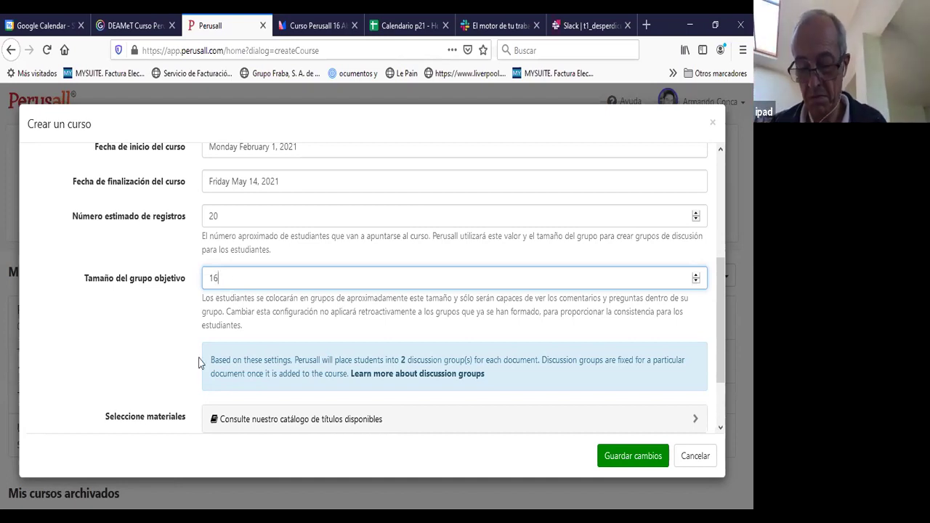
scroll(185, 349, "down", 2)
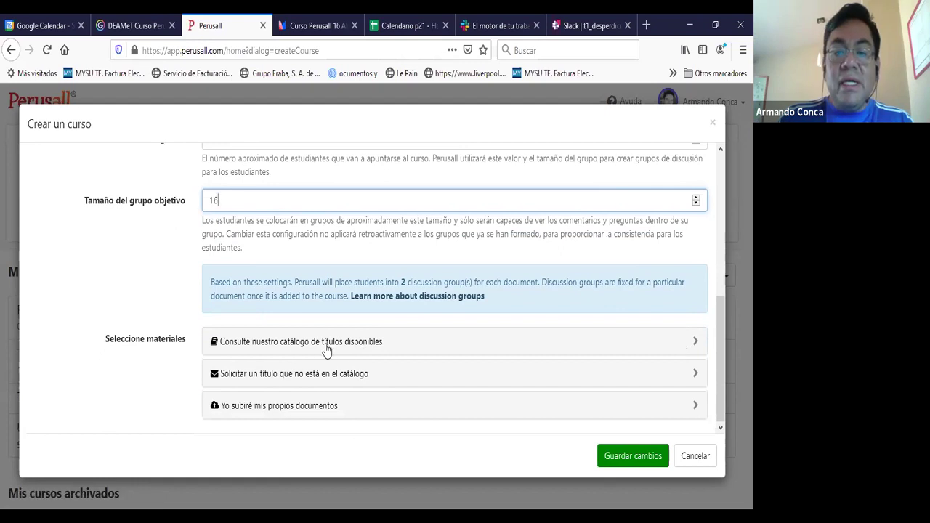
Browse the catalogue of available titles and filter it by the publisher A Sense of Place Publishing.
left_click(695, 343)
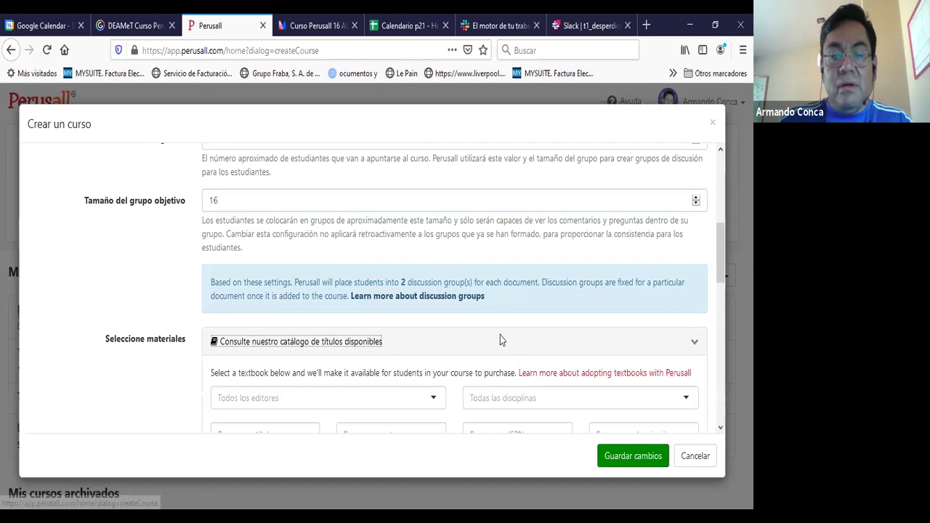
scroll(499, 335, "down", 2)
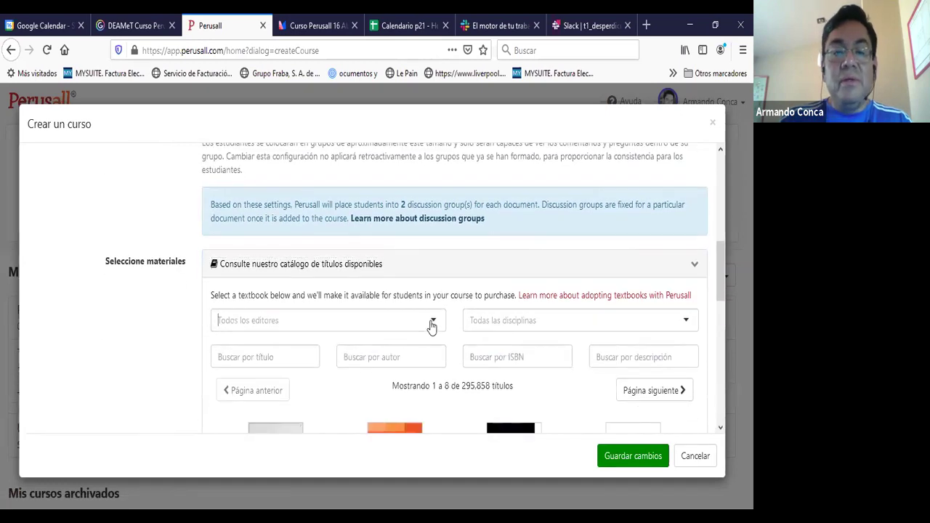
left_click(432, 326)
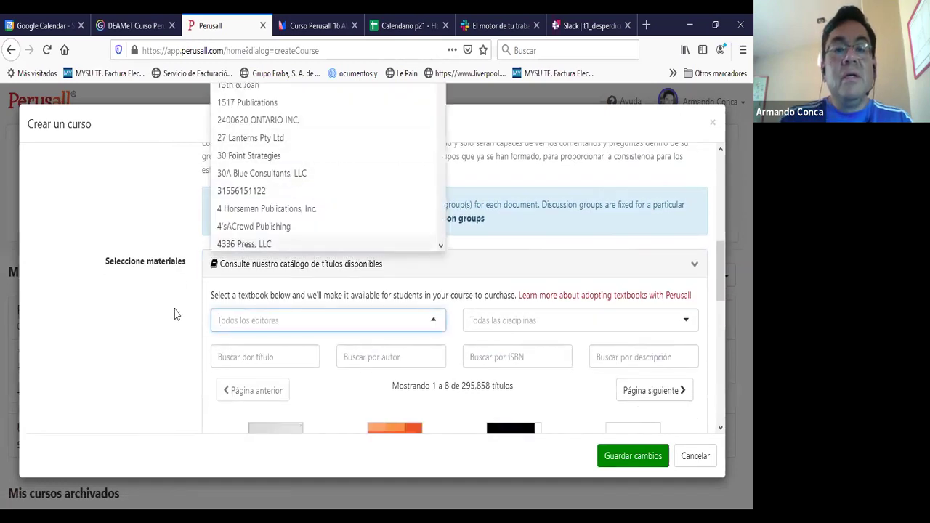
left_click(317, 283)
left_click(426, 327)
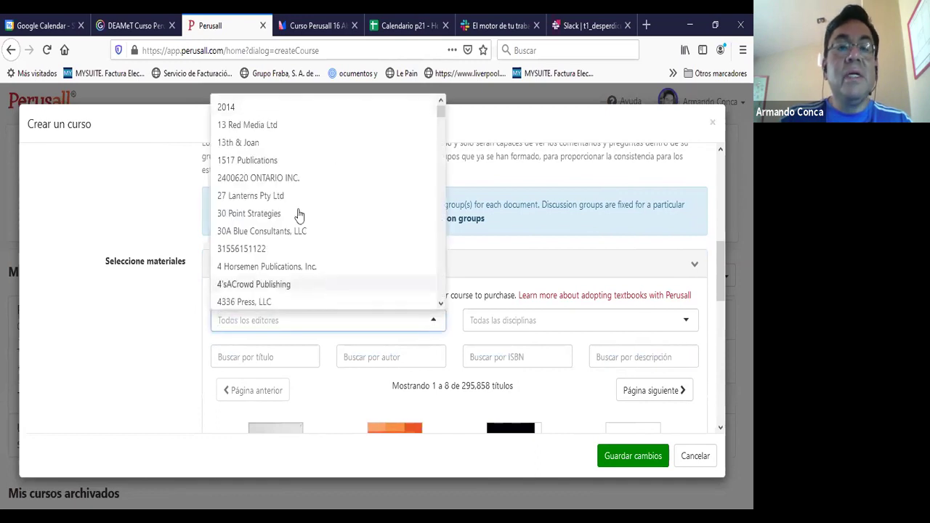
scroll(289, 190, "down", 4)
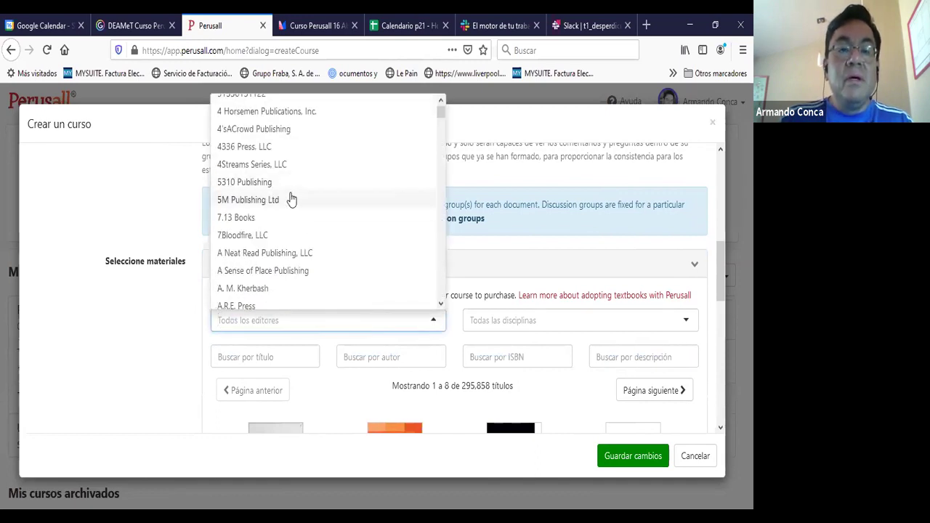
left_click(296, 271)
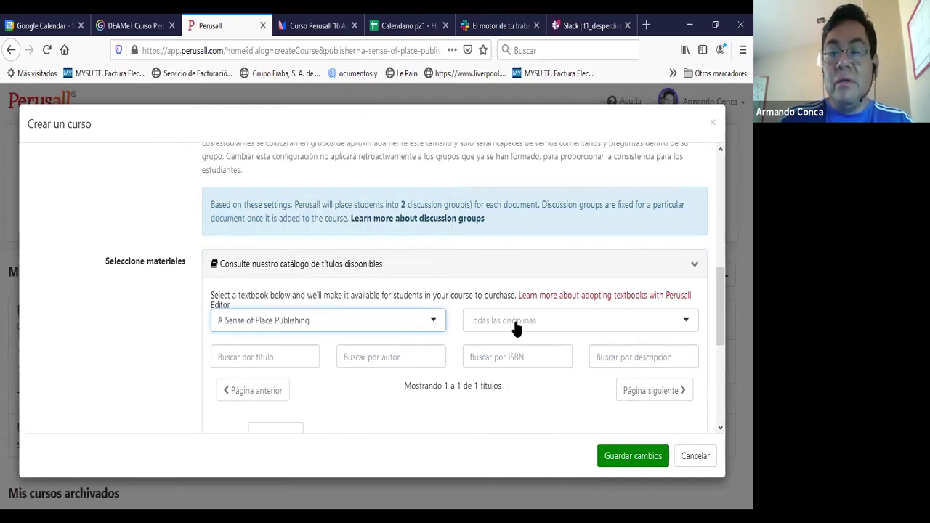
Filter the catalogue titles by the discipline Antiques & Collectibles > Figurines and look at the title and ISBN search fields.
left_click(608, 315)
scroll(528, 178, "down", 2)
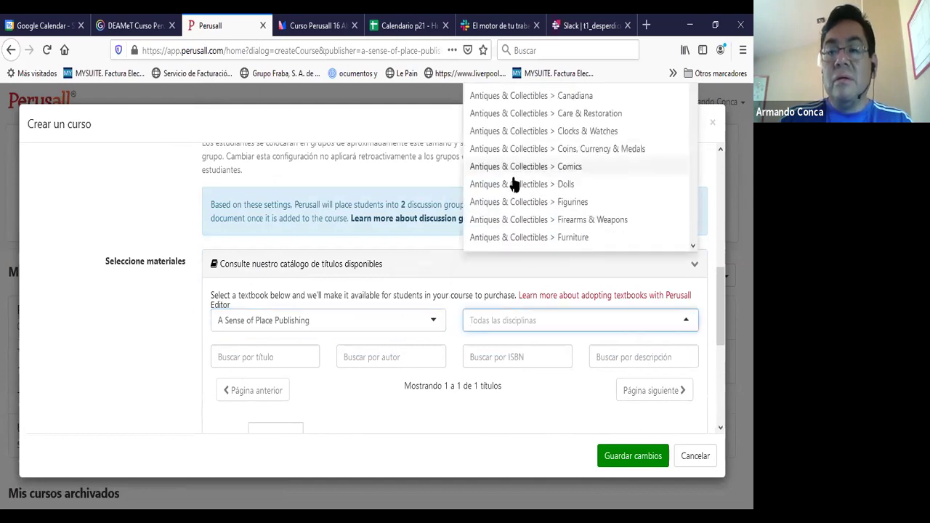
left_click(560, 204)
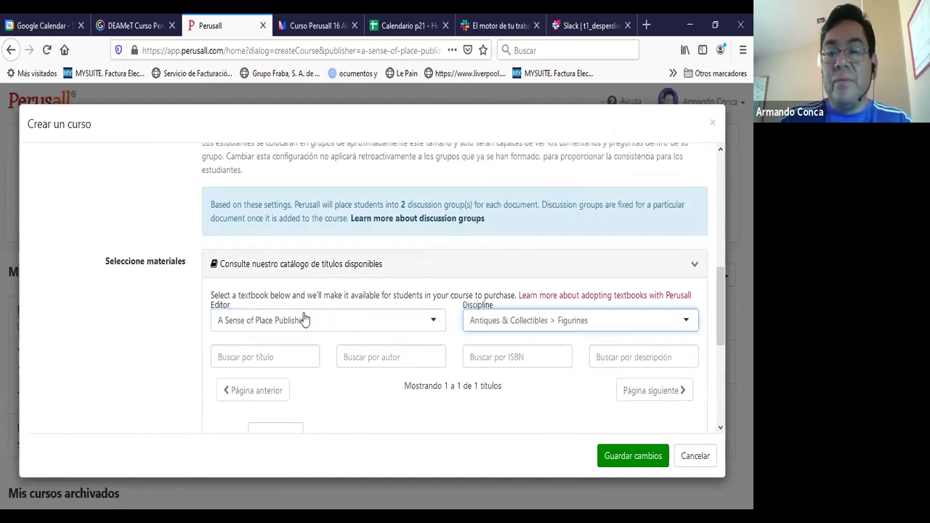
scroll(181, 355, "down", 1)
scroll(181, 352, "down", 1)
left_click(253, 289)
left_click(531, 281)
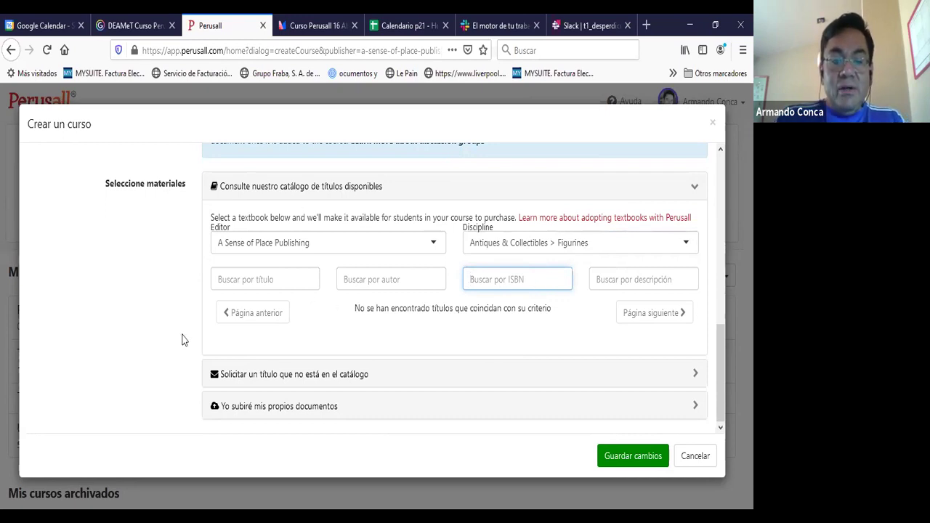
Choose to upload your own documents as the course materials and save the new course.
scroll(346, 403, "up", 2)
scroll(346, 398, "down", 2)
scroll(355, 407, "up", 2)
scroll(356, 414, "down", 2)
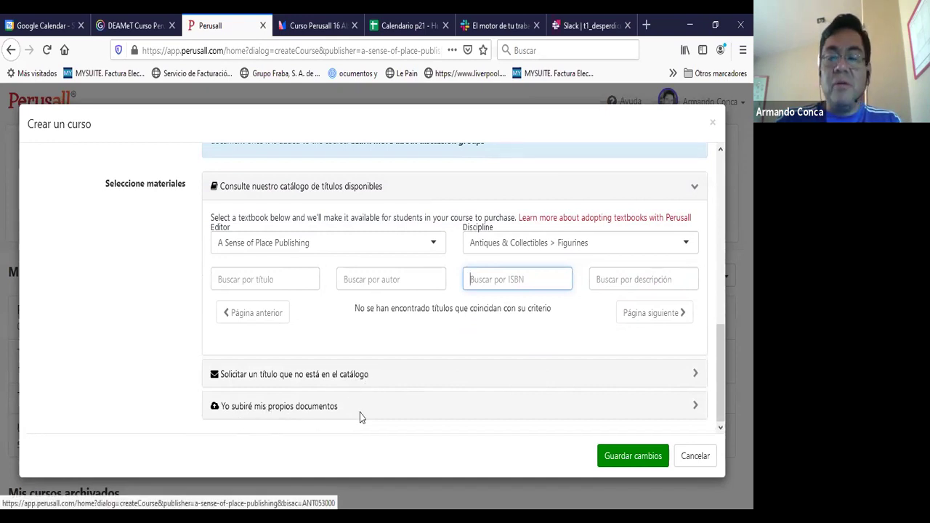
left_click(329, 407)
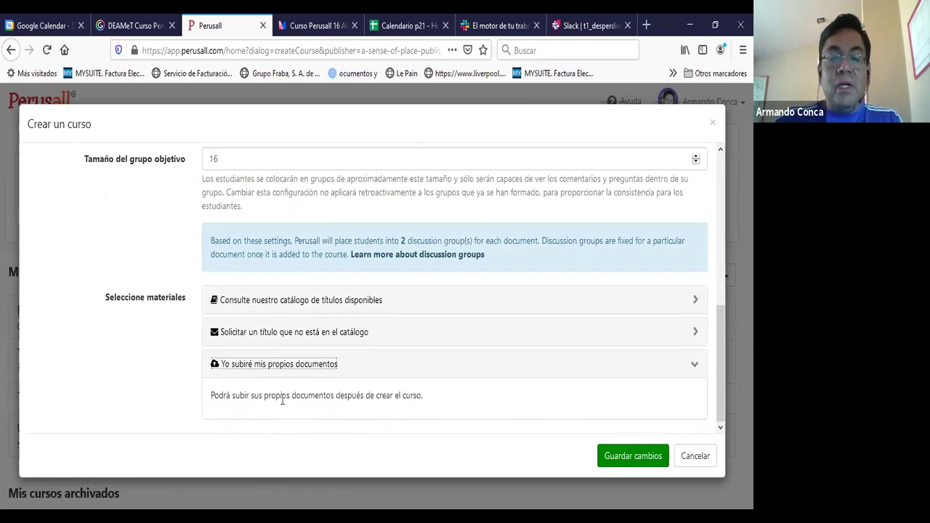
left_click(614, 449)
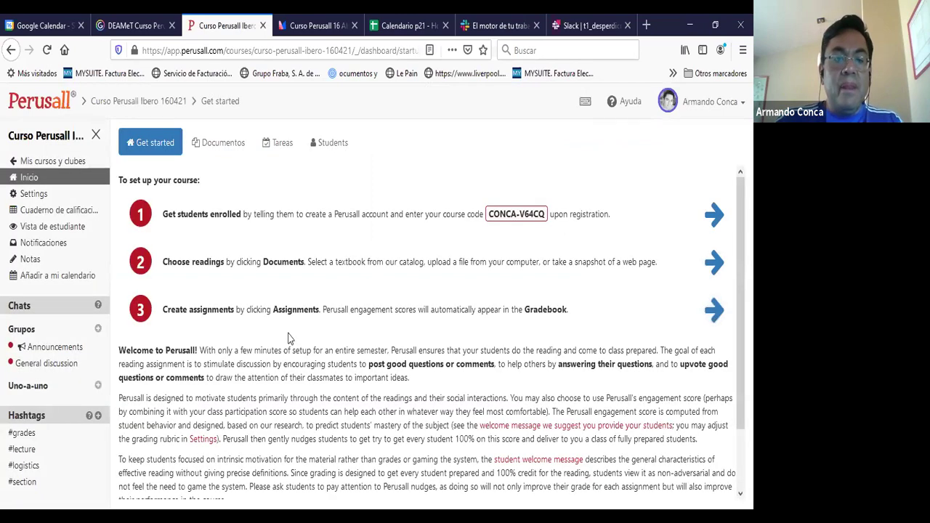
Review the new course's setup instructions and its student enrolment code.
scroll(288, 338, "down", 2)
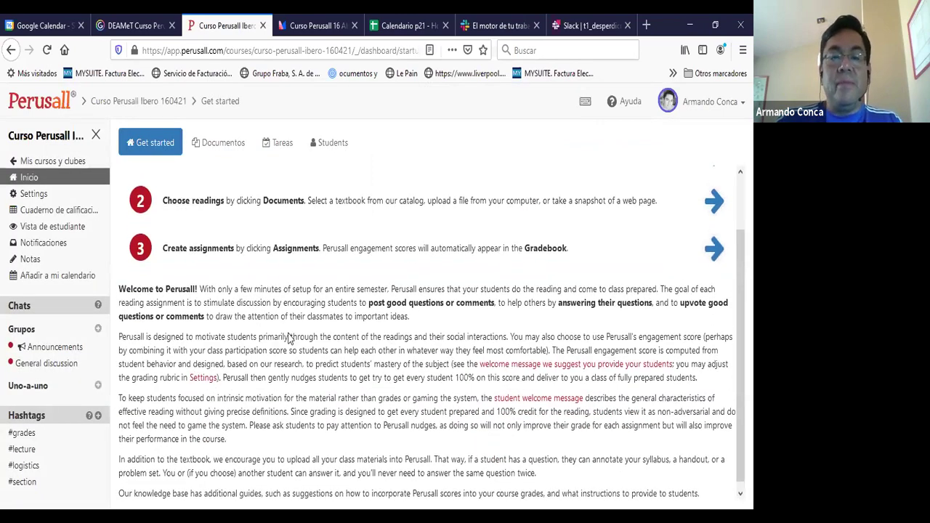
scroll(291, 338, "up", 2)
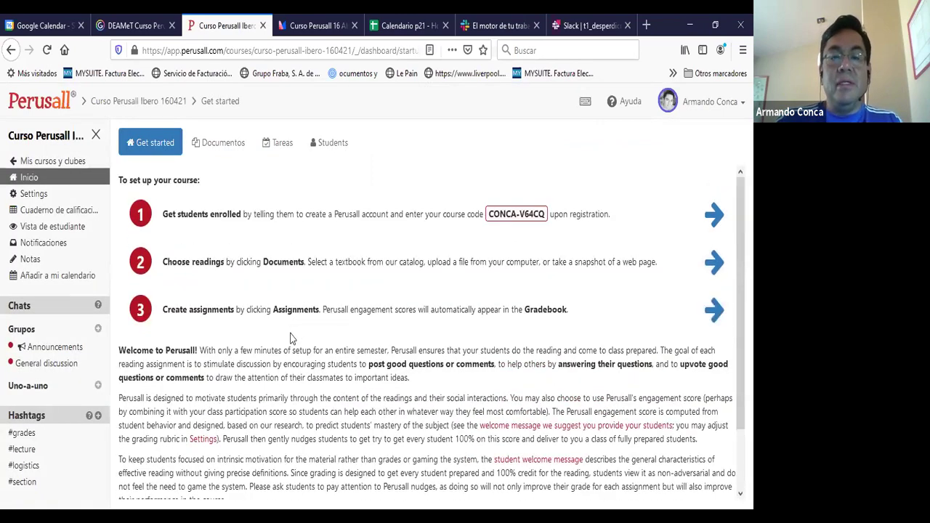
left_click(518, 216)
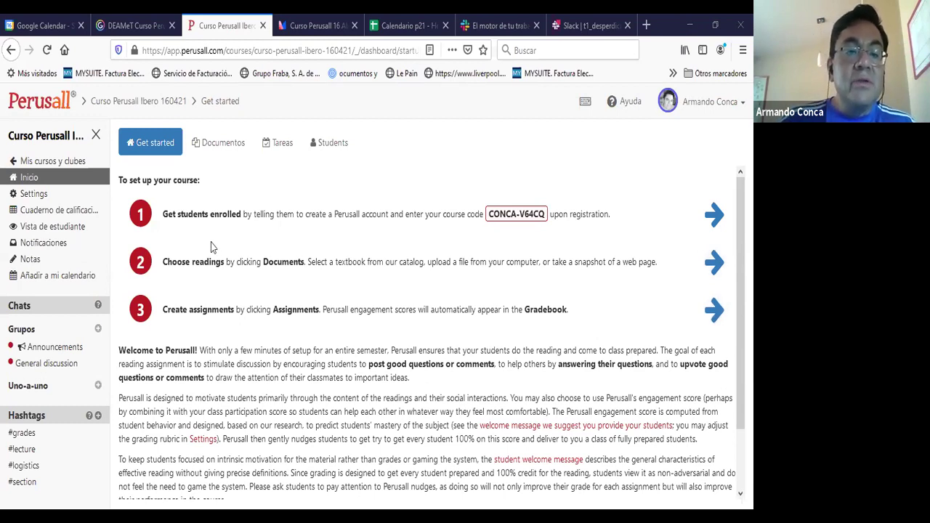
Open the course's documents and examine the kinds of content that can be added, from textbooks and web pages to folders.
left_click(224, 149)
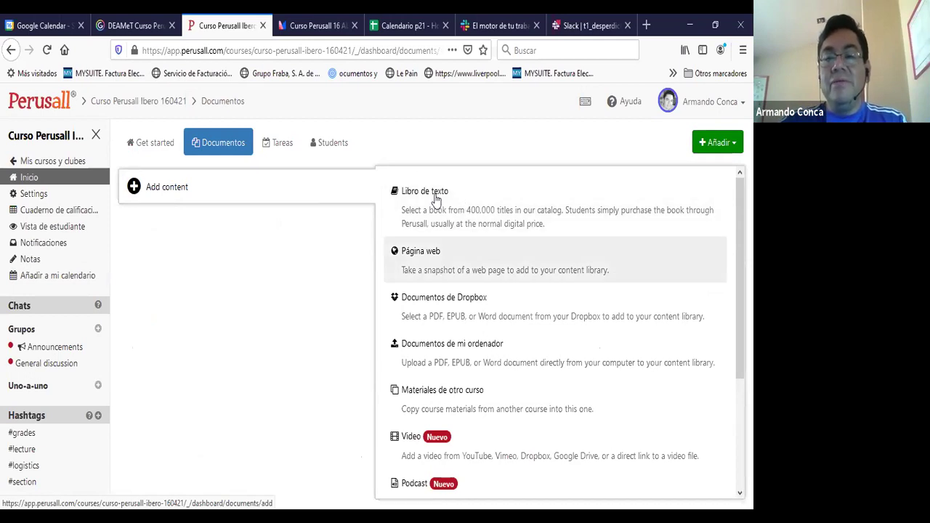
scroll(436, 204, "down", 1)
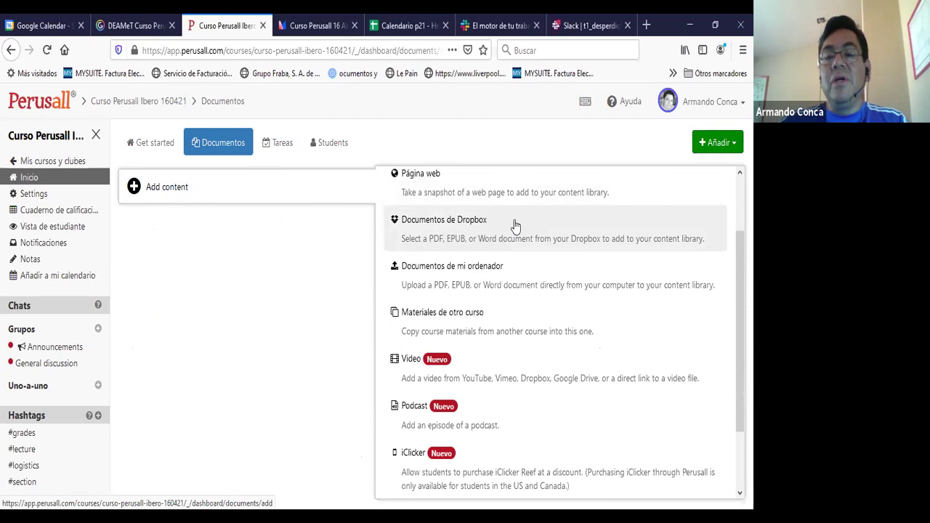
scroll(486, 284, "down", 2)
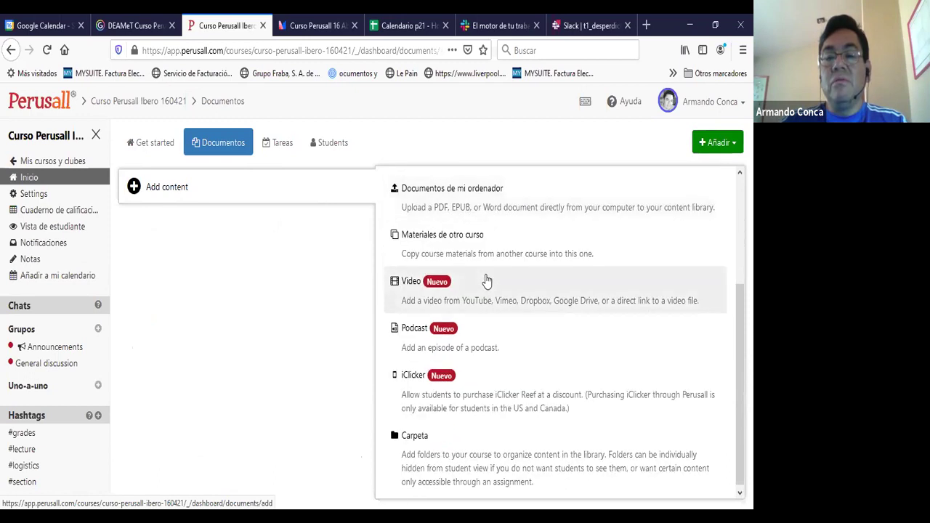
scroll(487, 281, "up", 2)
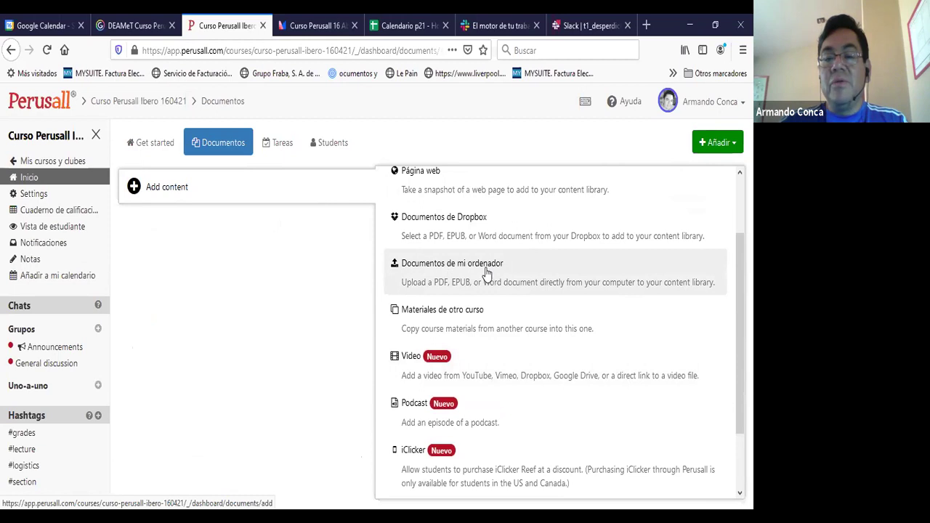
scroll(480, 321, "down", 2)
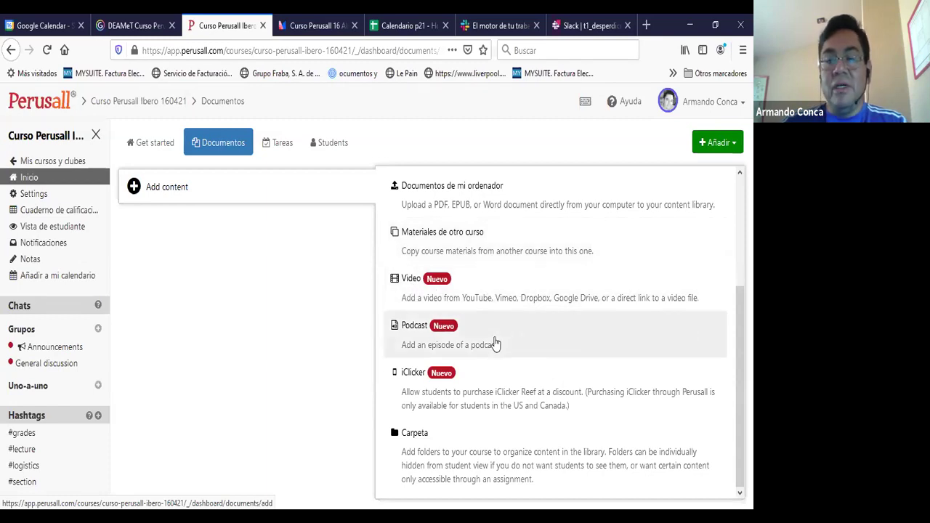
scroll(494, 338, "up", 1)
scroll(472, 326, "up", 1)
scroll(472, 320, "down", 3)
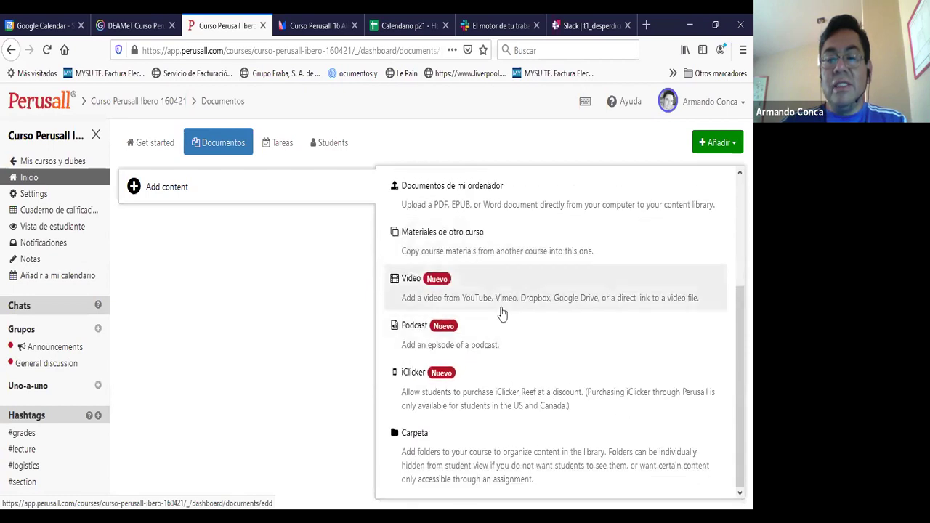
scroll(501, 313, "up", 2)
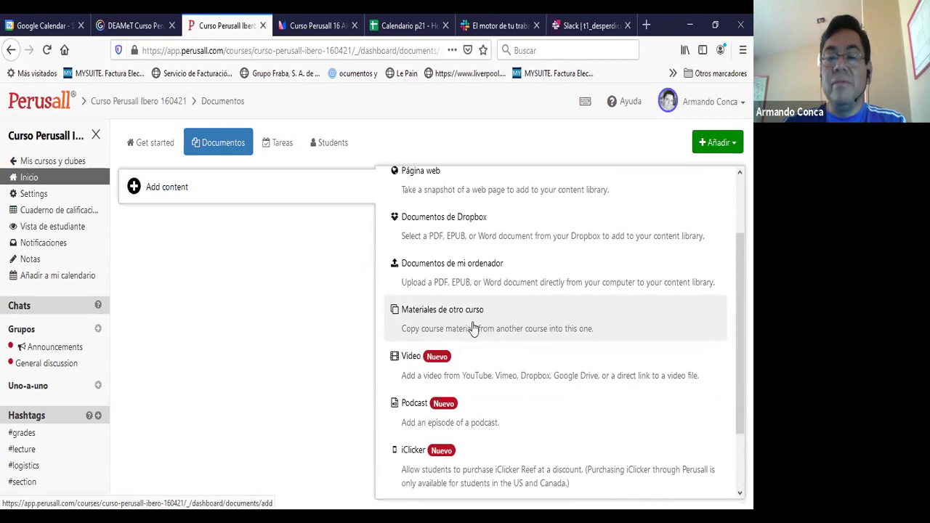
scroll(476, 329, "up", 1)
scroll(476, 329, "down", 1)
scroll(476, 329, "up", 1)
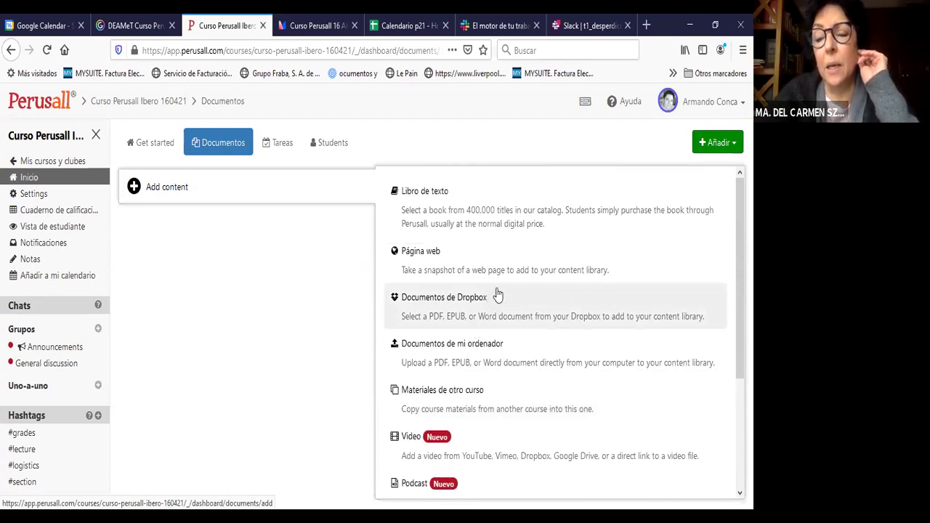
Copy the document and assignment on combating disinformation from the TSU Habilidades digitales course into this course.
scroll(495, 294, "down", 2)
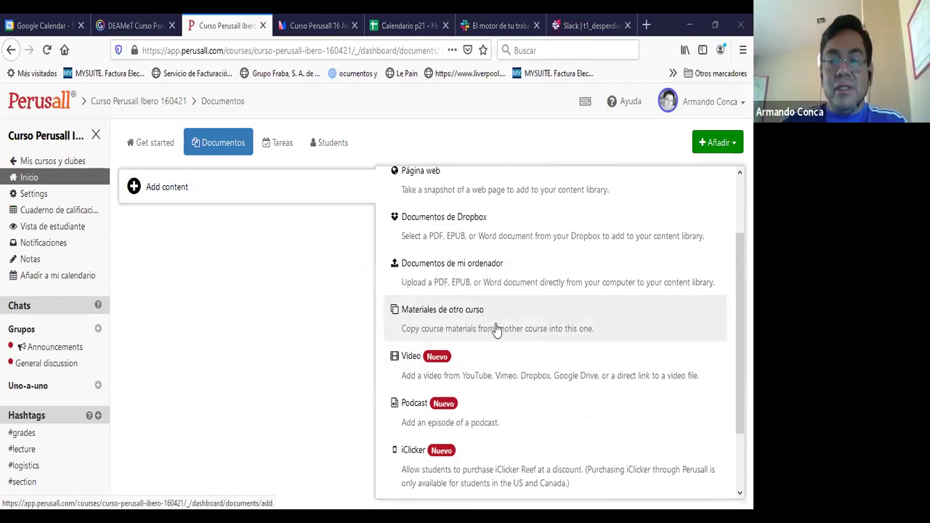
scroll(496, 330, "down", 2)
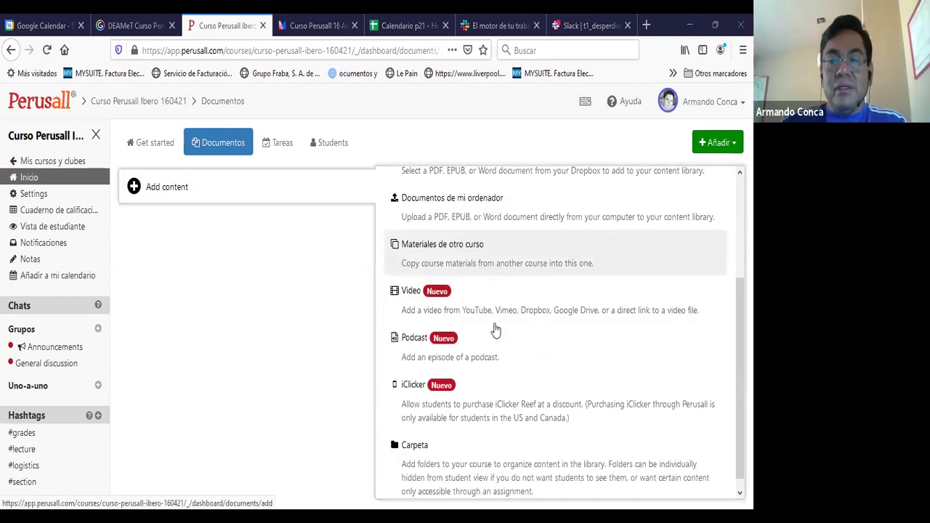
left_click(472, 251)
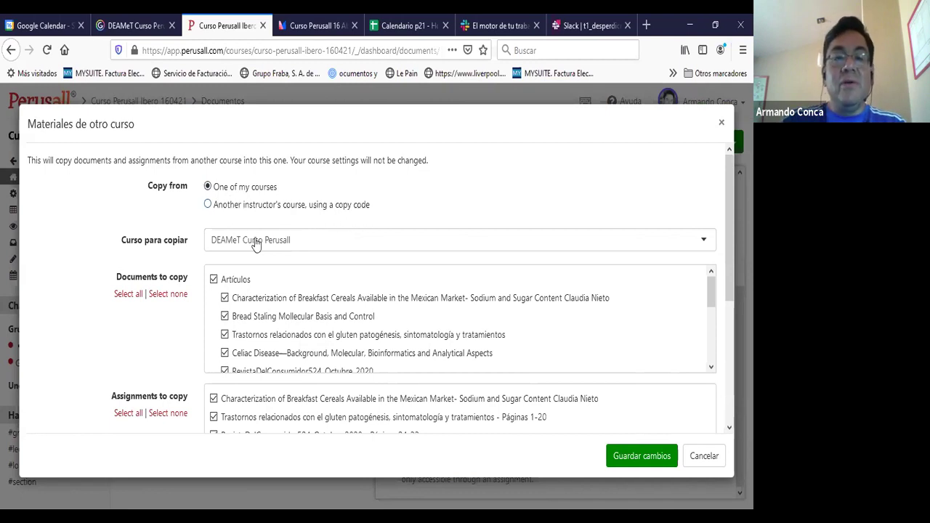
left_click(281, 244)
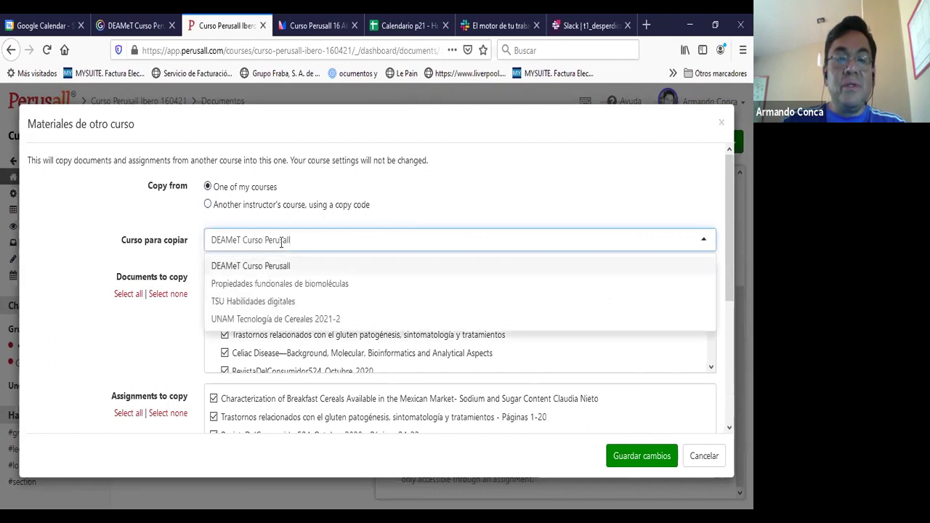
left_click(285, 307)
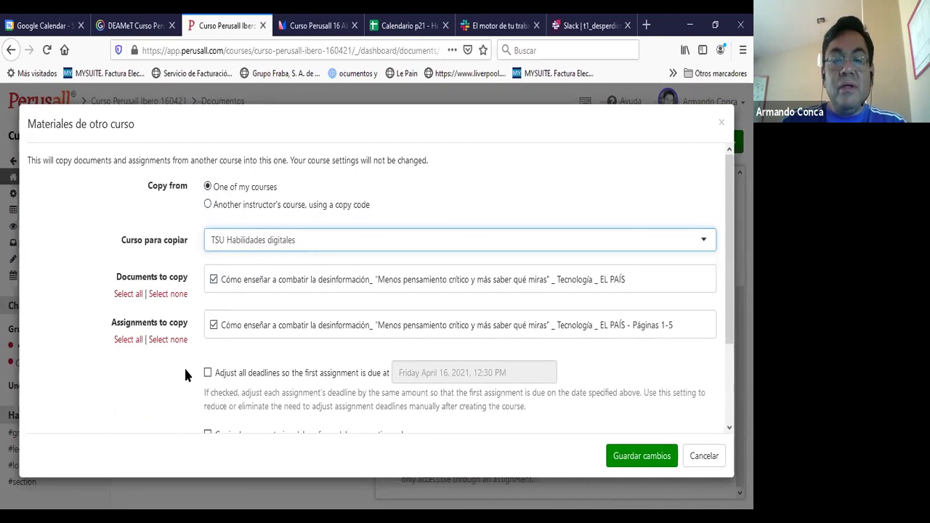
scroll(184, 366, "down", 3)
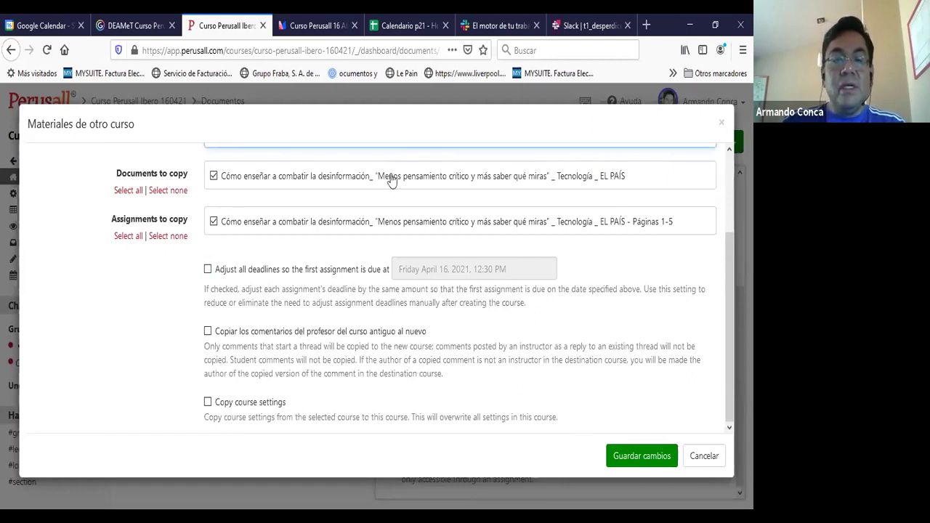
left_click(645, 455)
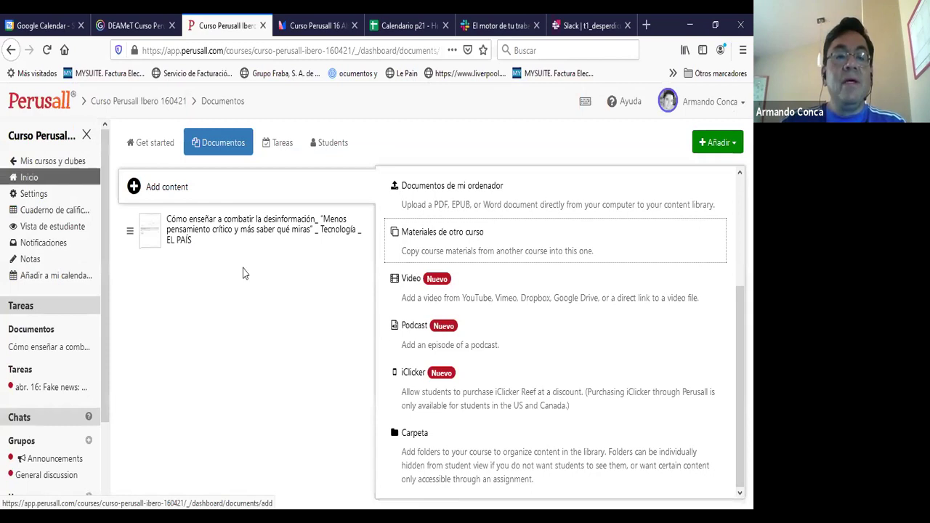
View the original assignment in the TSU Habilidades digitales course and reopen Curso Perusall Ibero 160421 to compare the copy.
left_click(53, 163)
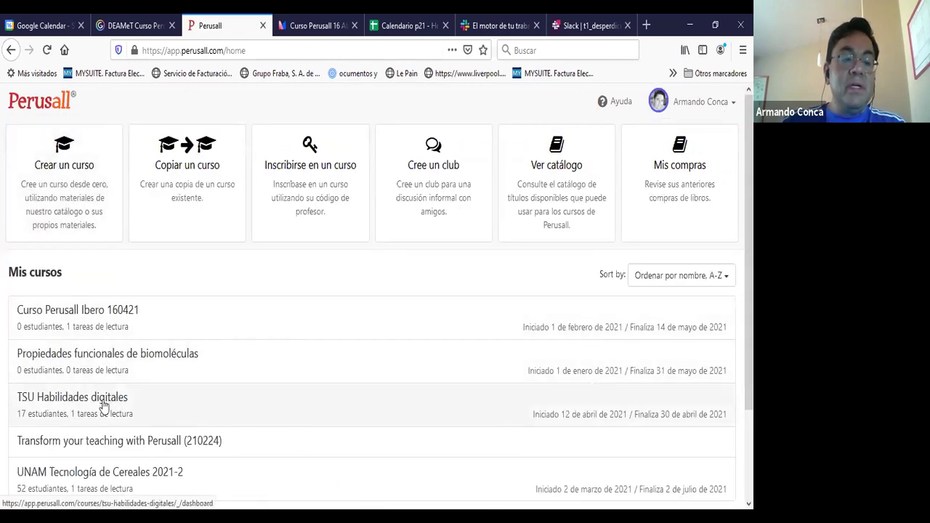
left_click(103, 405)
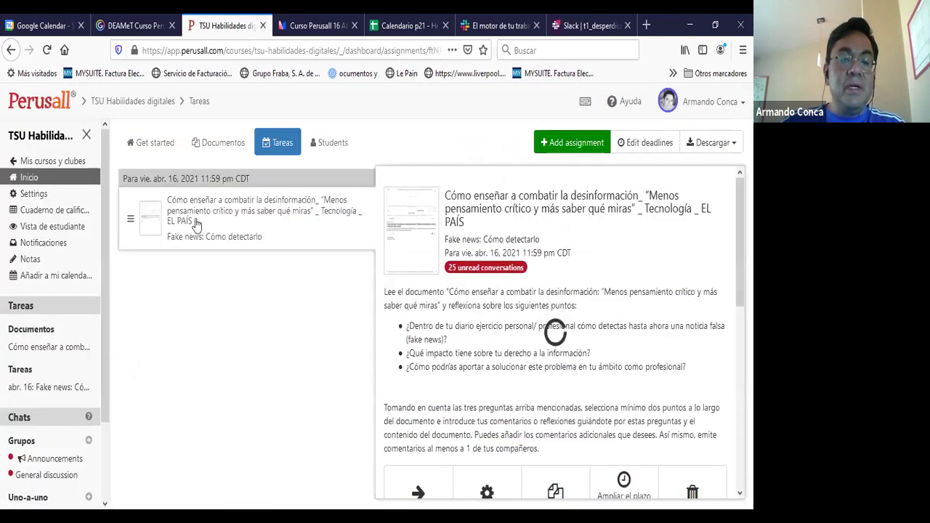
left_click(40, 165)
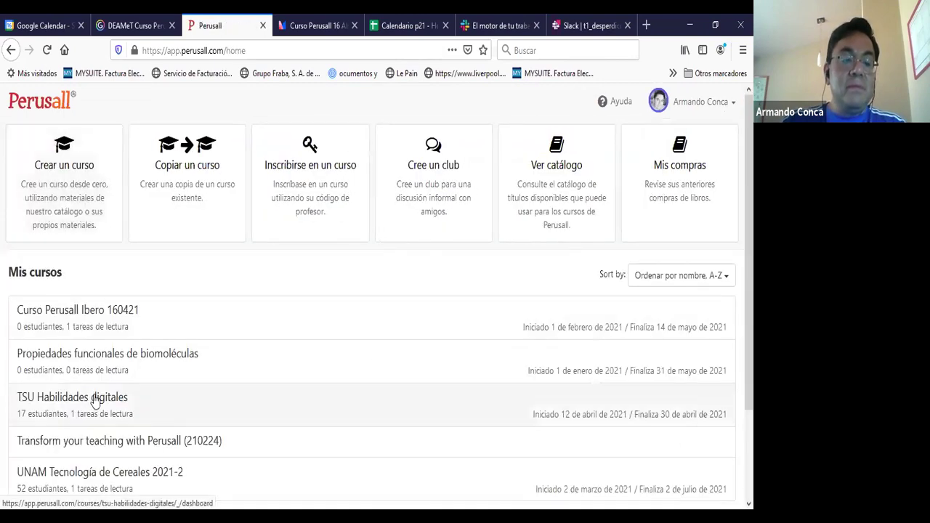
scroll(93, 396, "down", 2)
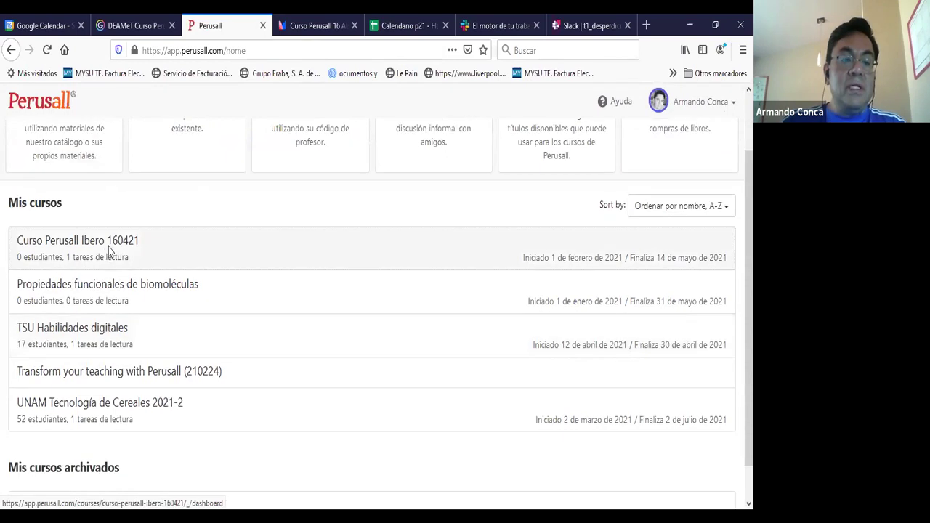
left_click(109, 251)
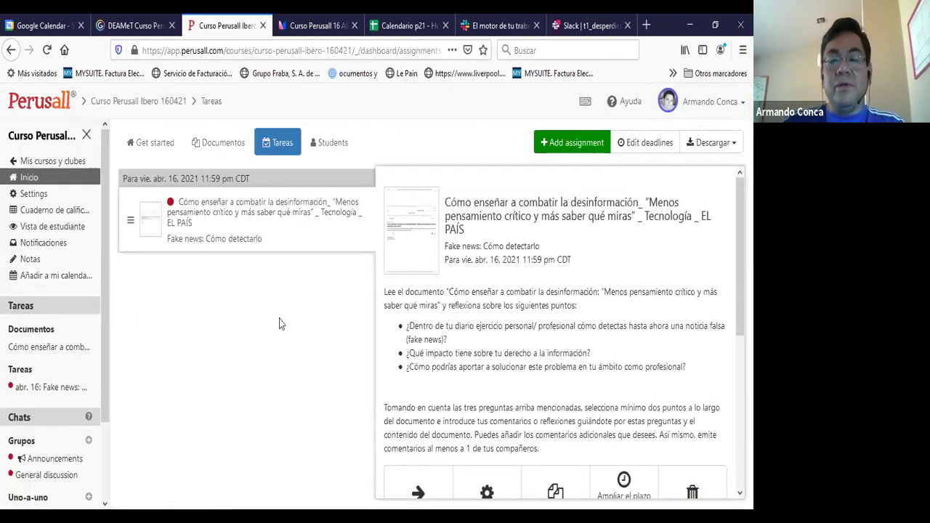
Upload the file "ClassMarker - Group Test results" from the computer's Descargas folder to the course's documents.
scroll(464, 325, "down", 2)
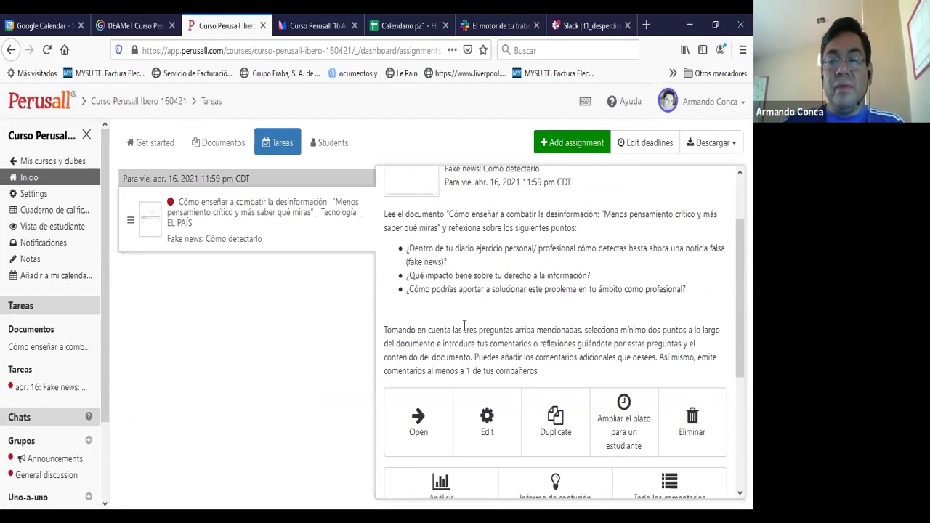
scroll(463, 326, "up", 2)
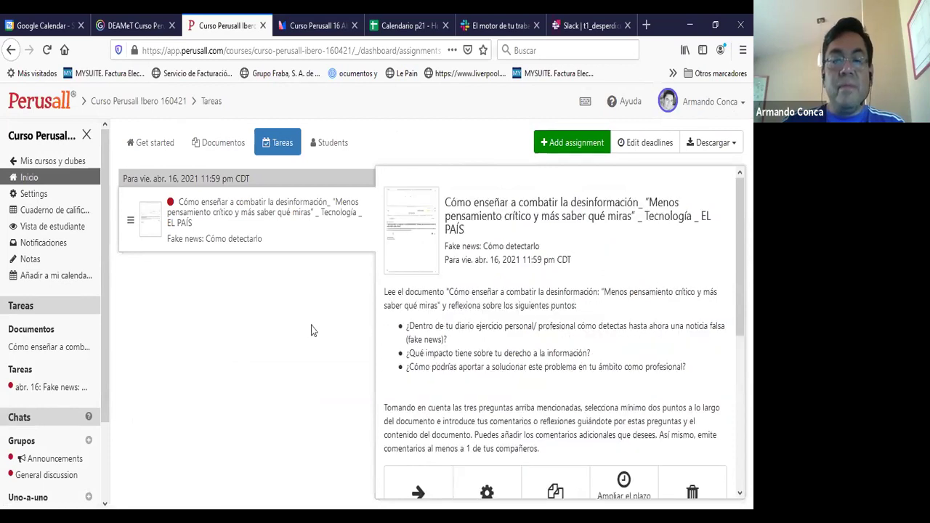
left_click(220, 145)
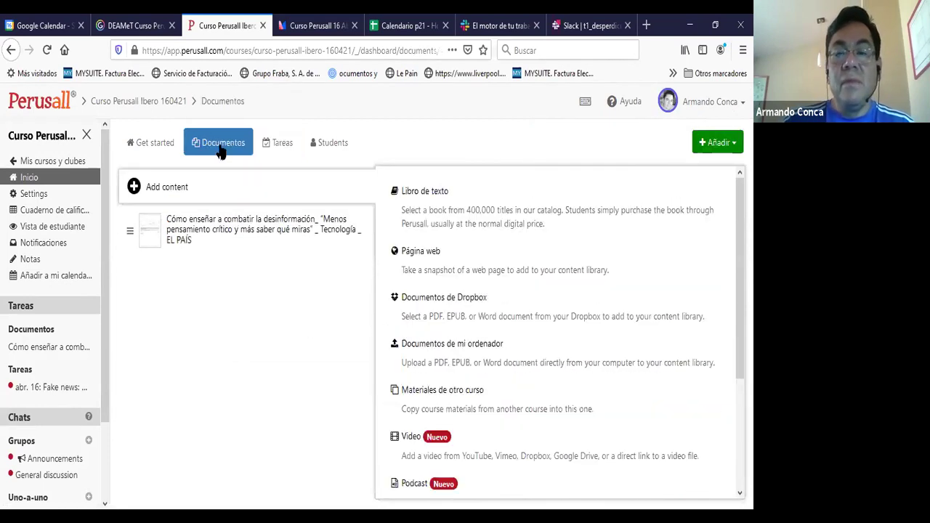
left_click(491, 357)
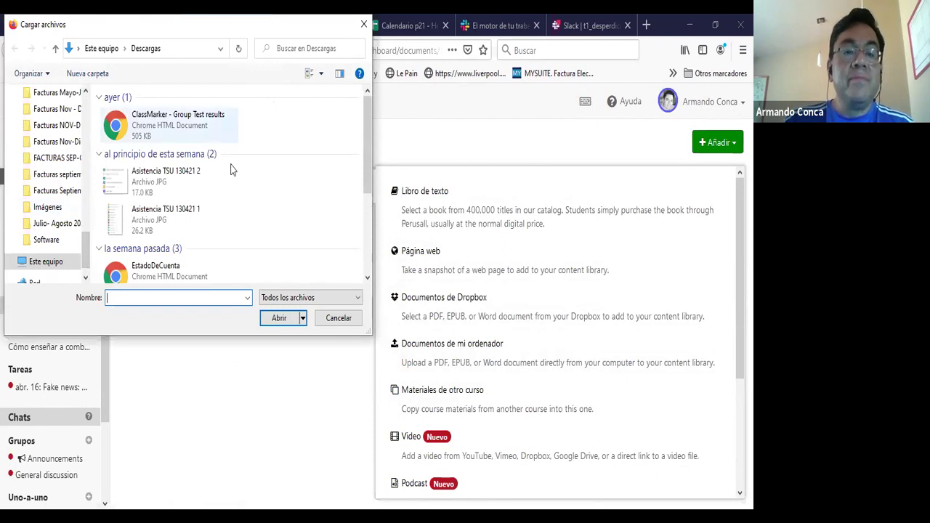
left_click(279, 322)
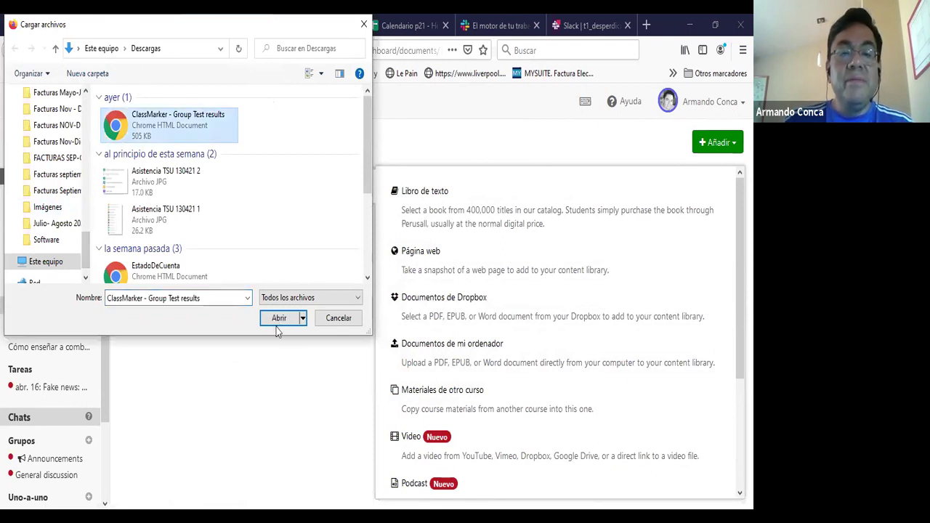
left_click(279, 320)
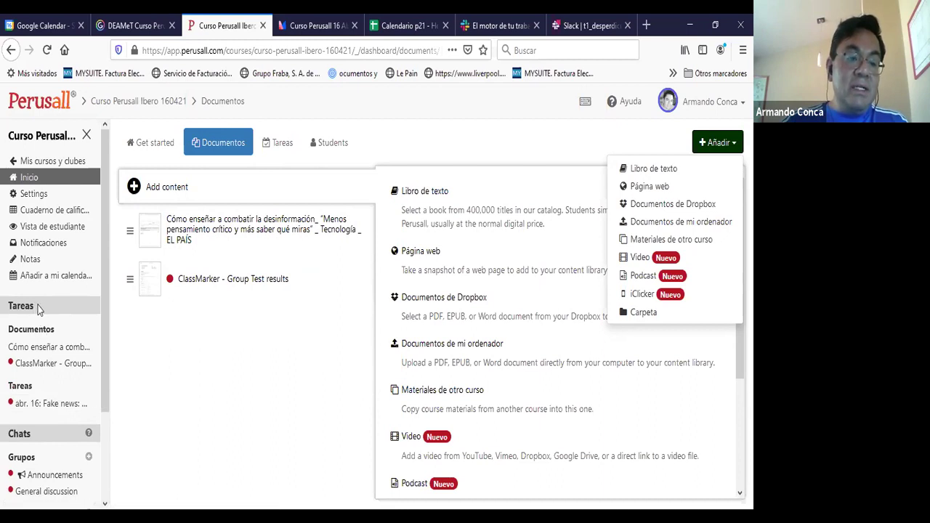
View the copied assignment "Fake news: Cómo detectarlo" and delete it from the course.
left_click(64, 412)
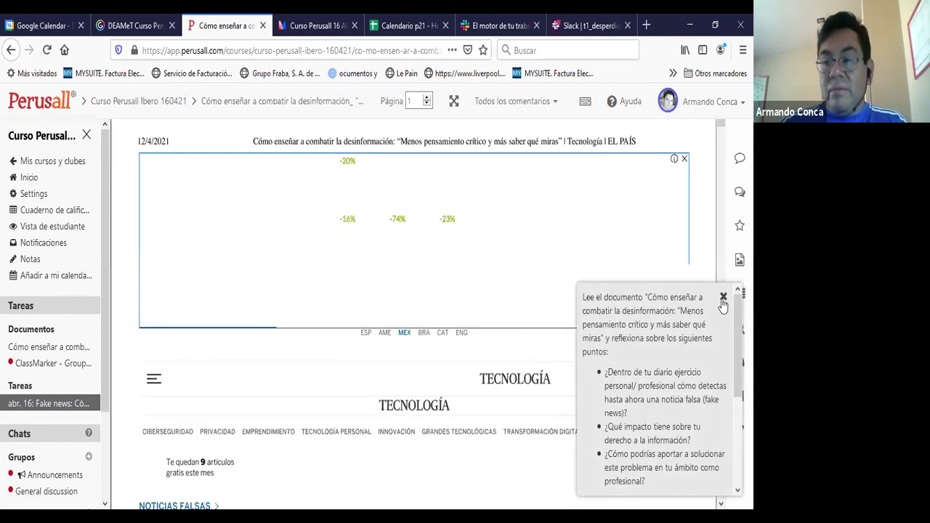
left_click(690, 294)
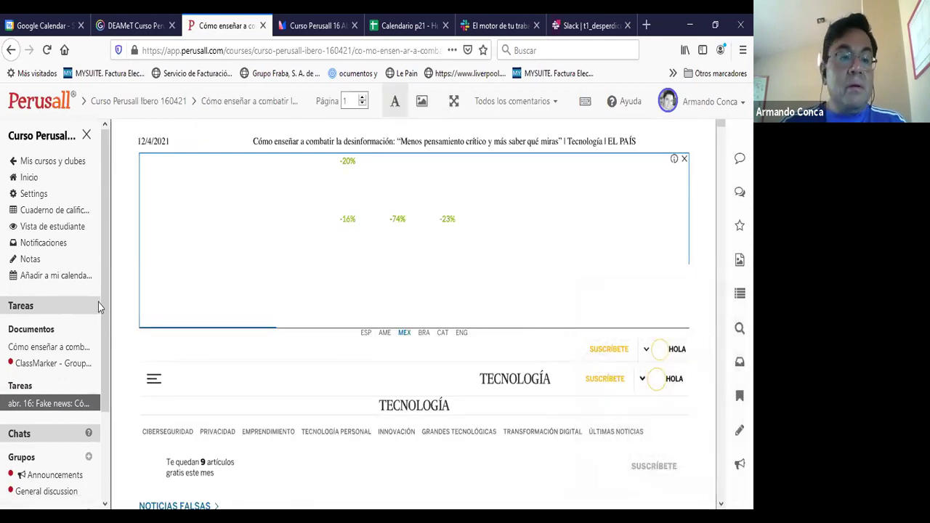
left_click(44, 181)
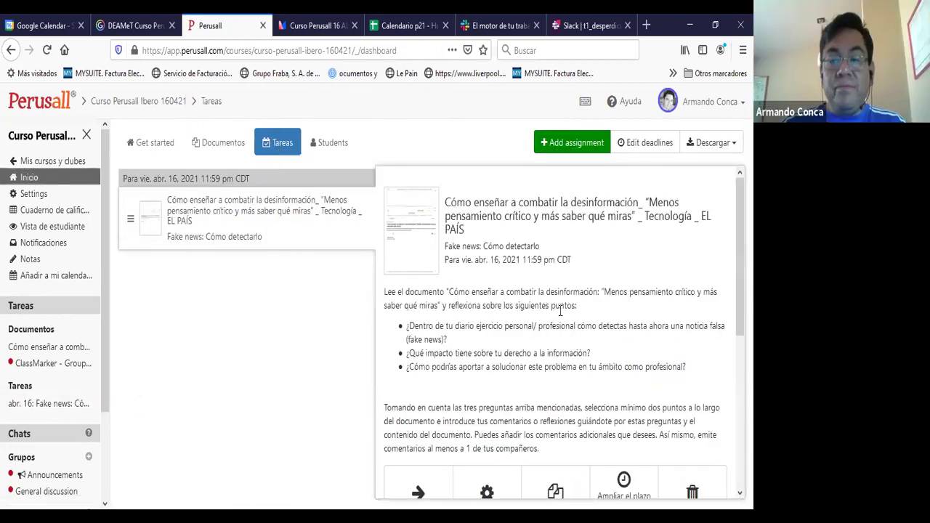
scroll(559, 311, "down", 3)
left_click(693, 340)
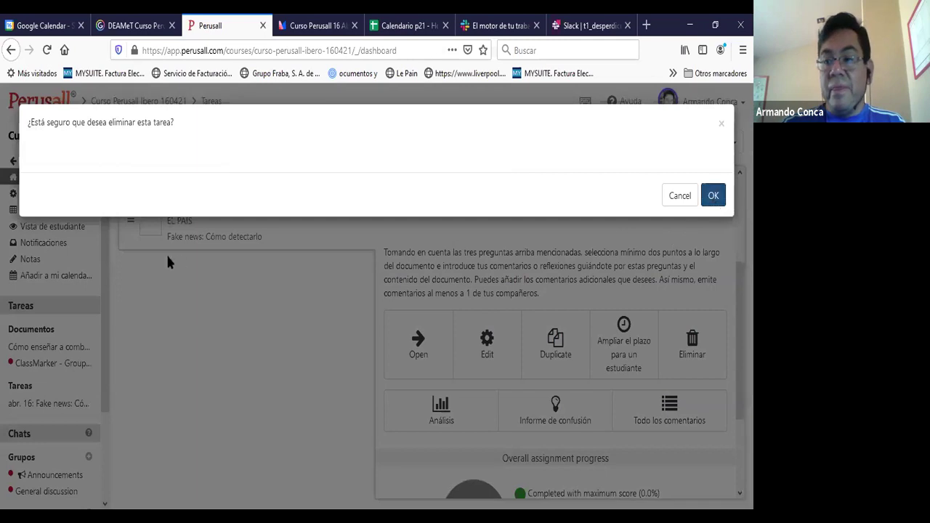
key("Return")
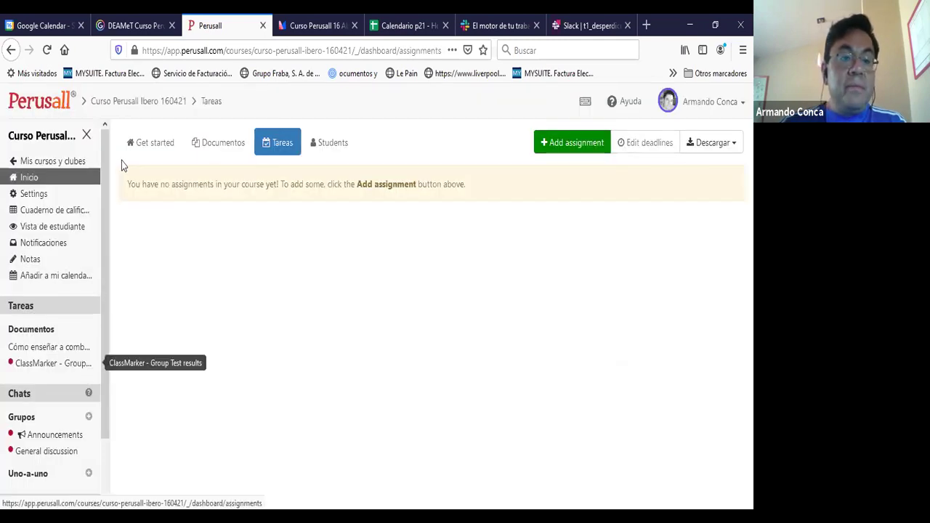
Start a new assignment with the document "Cómo enseñar a combatir la desinformación" as its content.
left_click(209, 150)
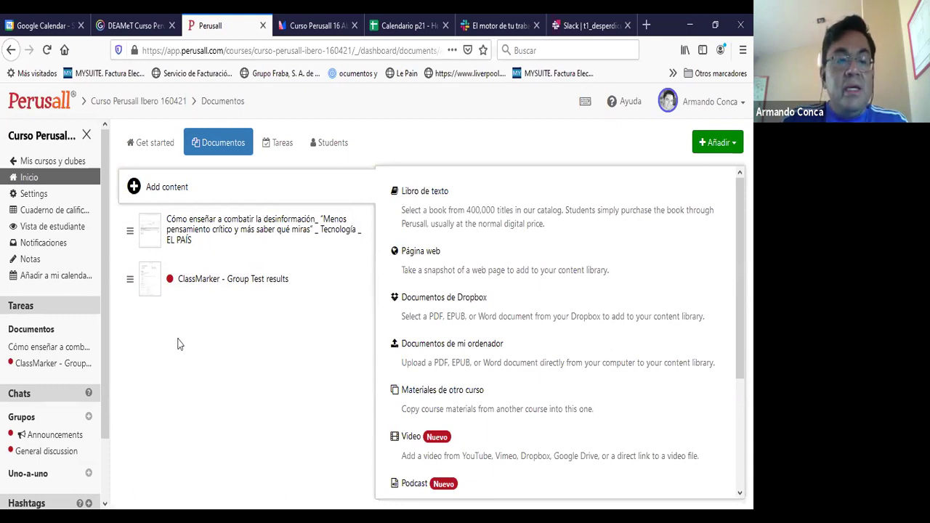
left_click(78, 451)
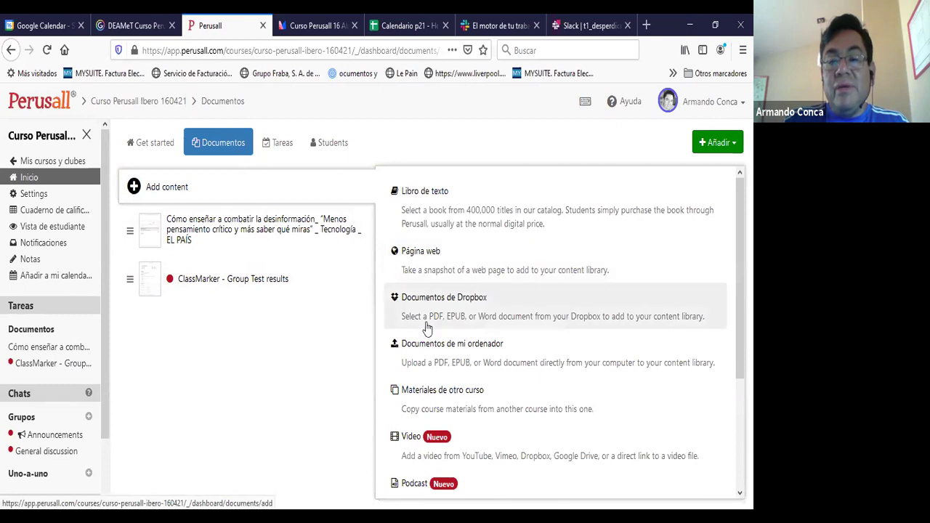
left_click(274, 150)
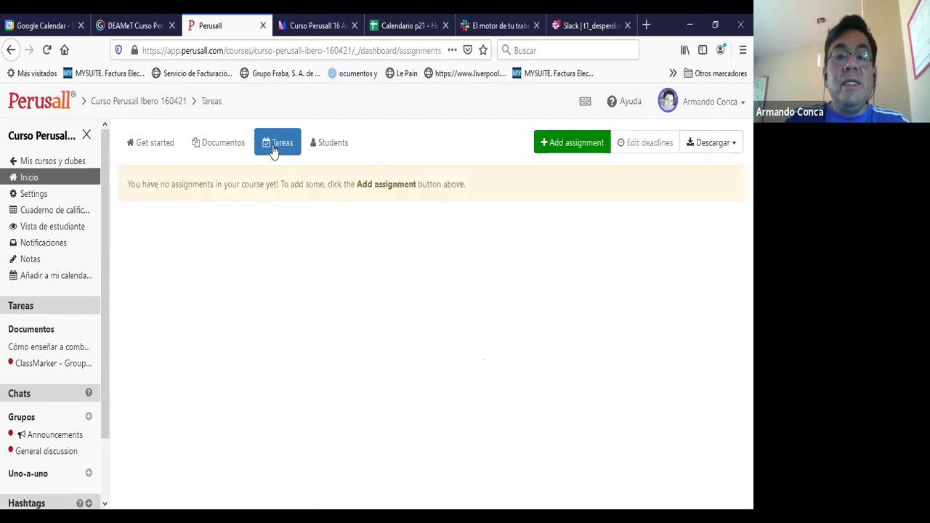
left_click(579, 146)
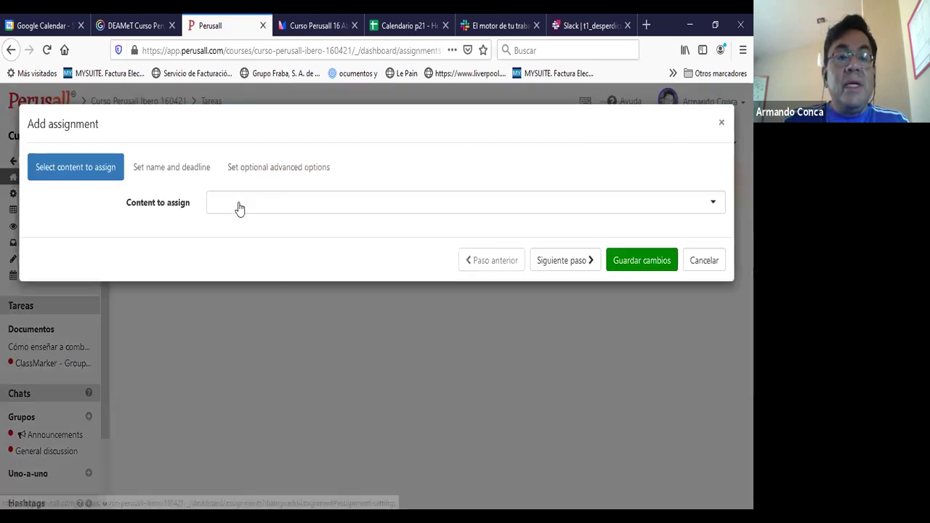
left_click(240, 207)
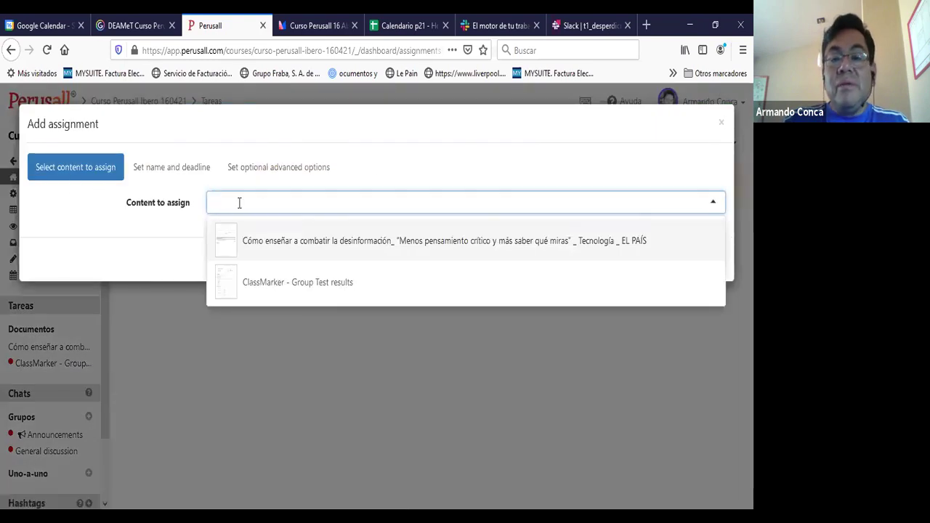
left_click(324, 245)
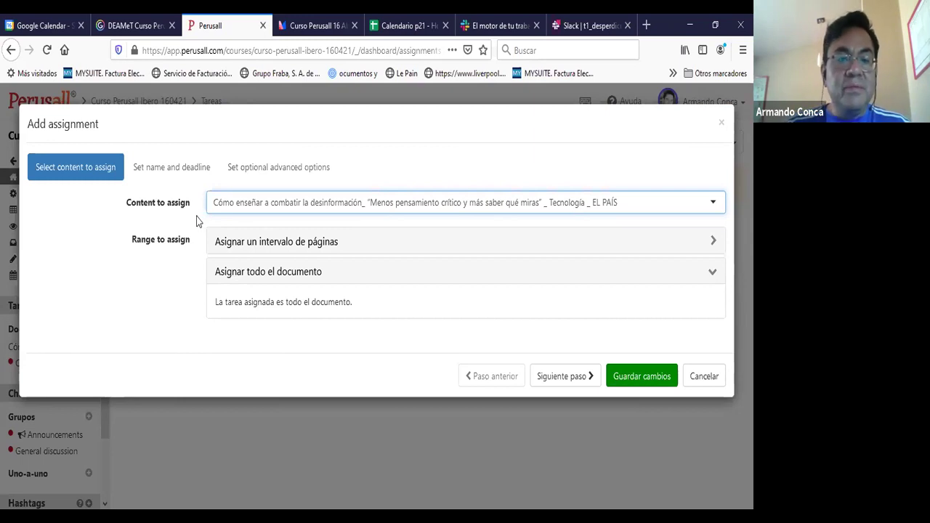
Assign the document by page range, from page 1 to page 10, and review its page thumbnails.
left_click(316, 249)
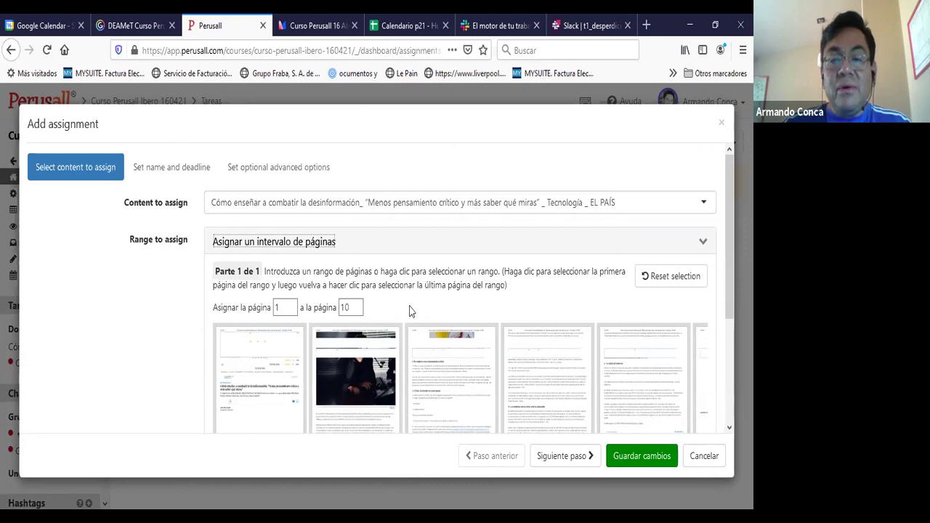
scroll(409, 311, "down", 2)
mouse_move(414, 324)
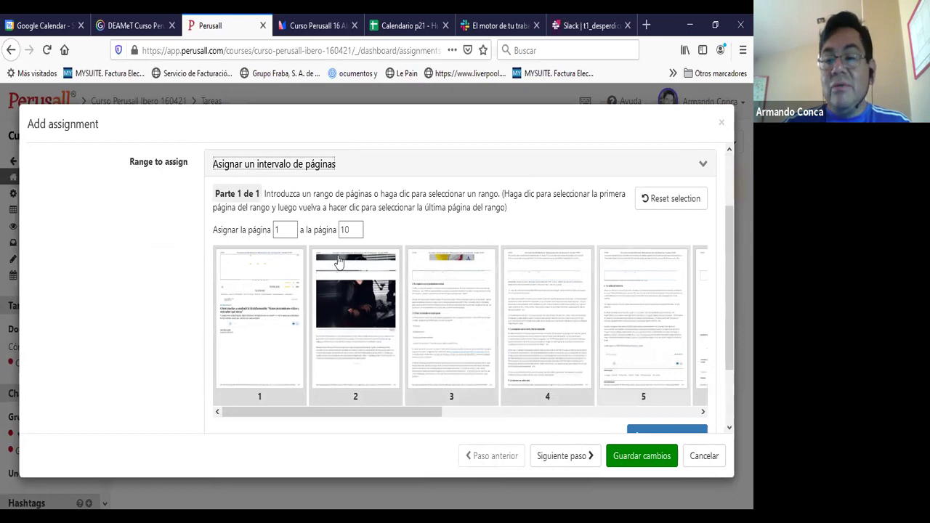
scroll(393, 284, "up", 2)
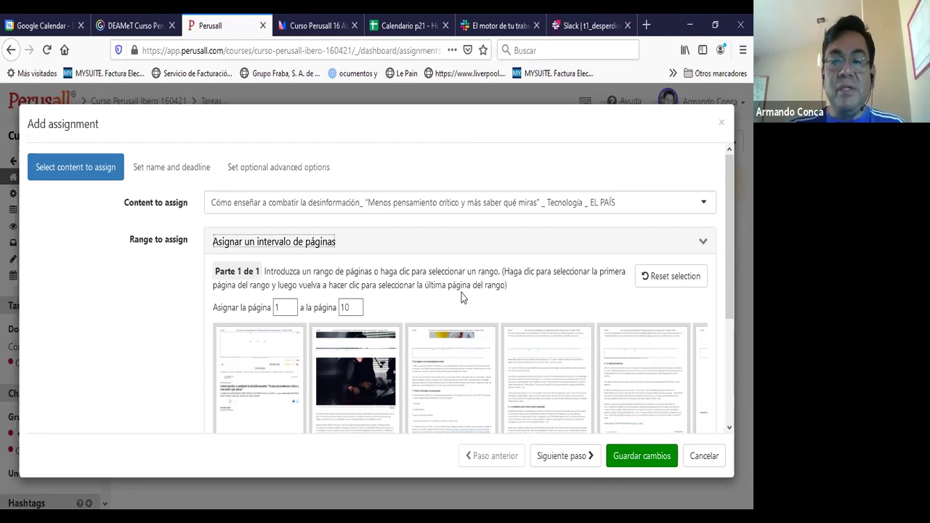
scroll(463, 281, "down", 2)
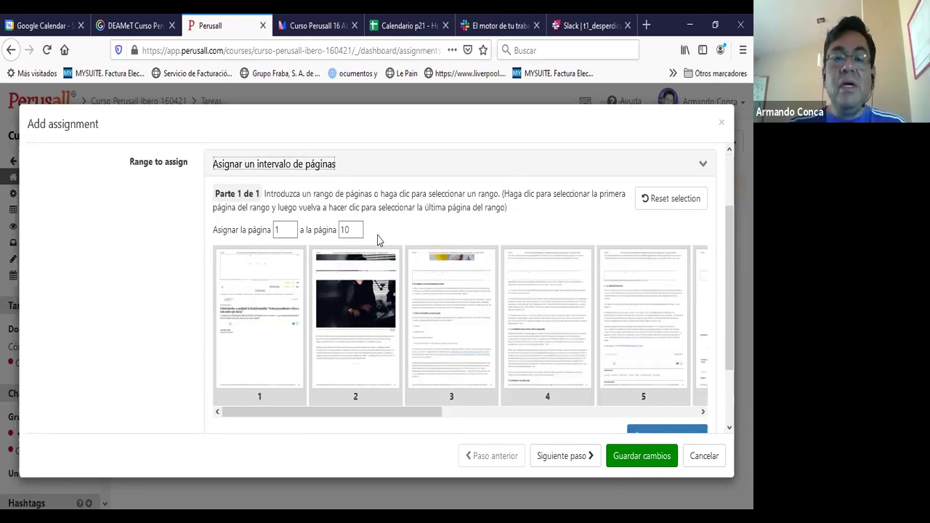
scroll(463, 223, "down", 2)
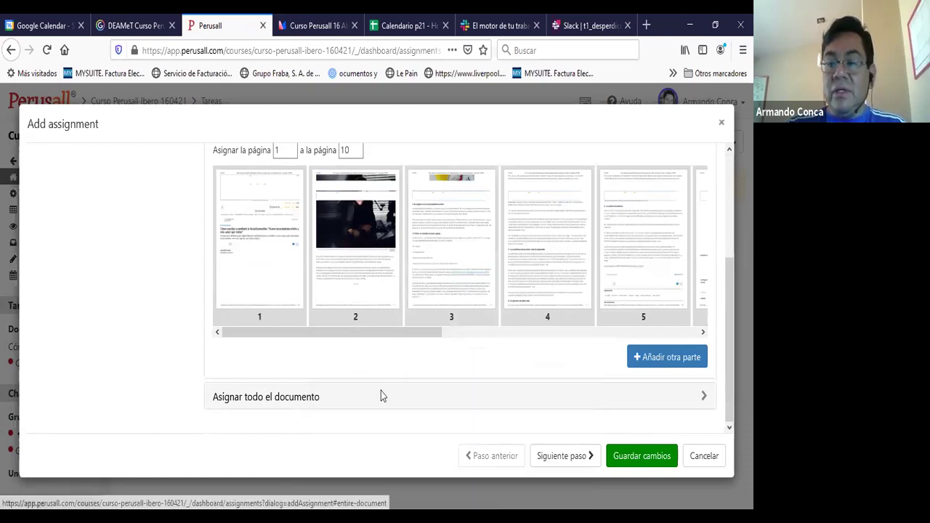
scroll(153, 289, "up", 4)
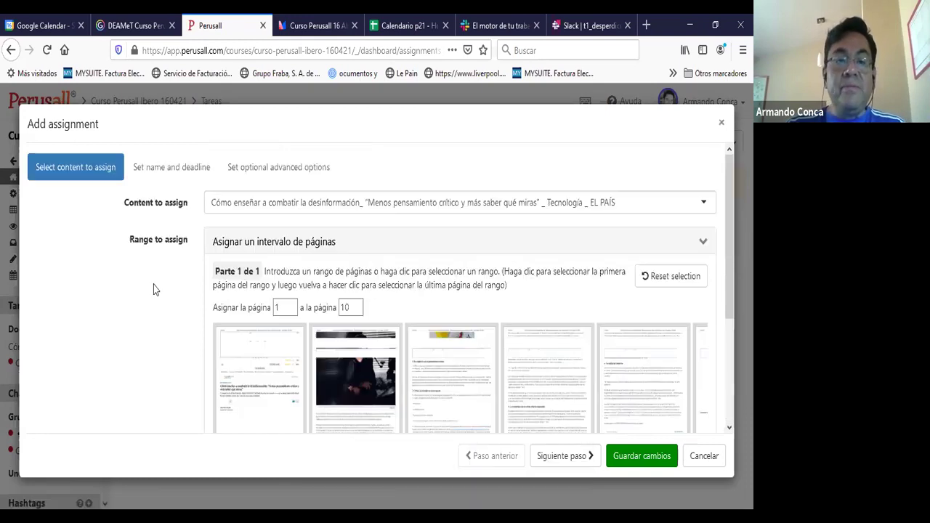
scroll(155, 297, "down", 2)
scroll(567, 428, "up", 1)
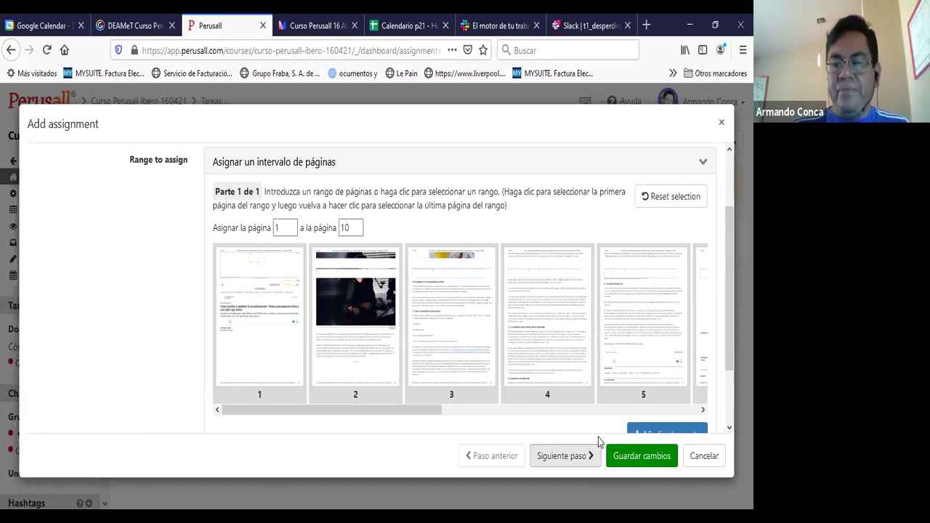
Name the assignment "T1 Fake news" and enter the student instructions "Lee todo el documento y:...........".
left_click(598, 437)
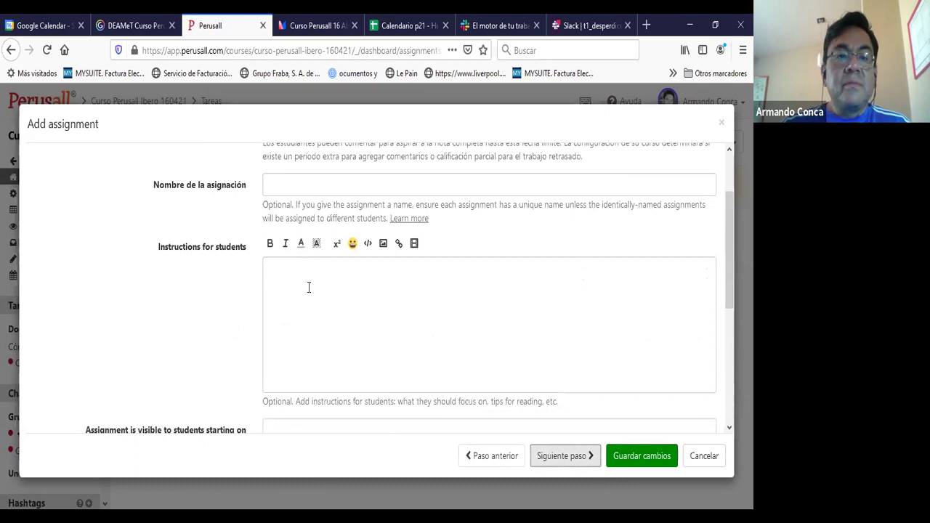
left_click(305, 188)
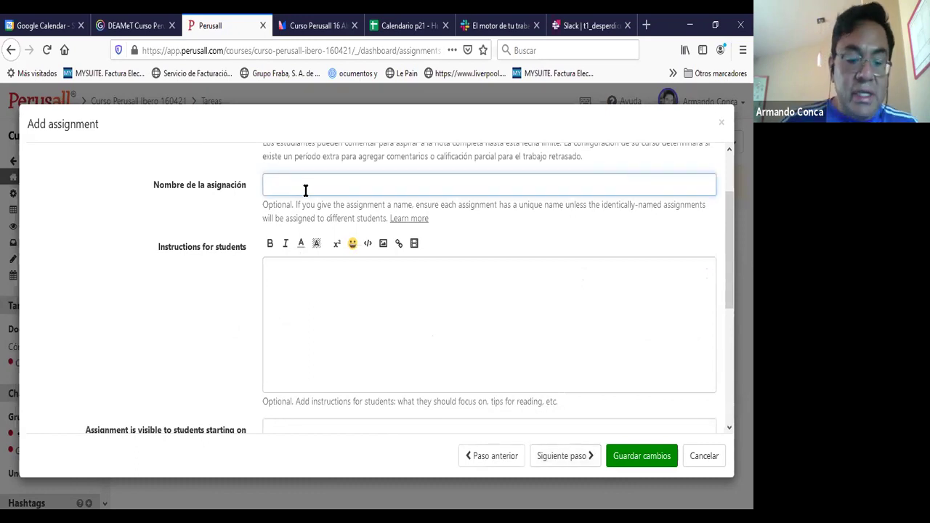
type("T1")
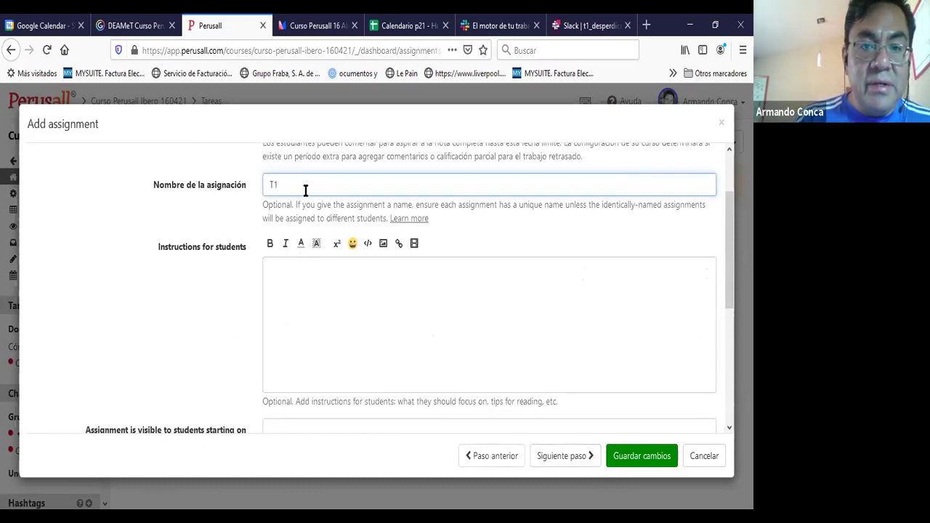
type(" Fake news")
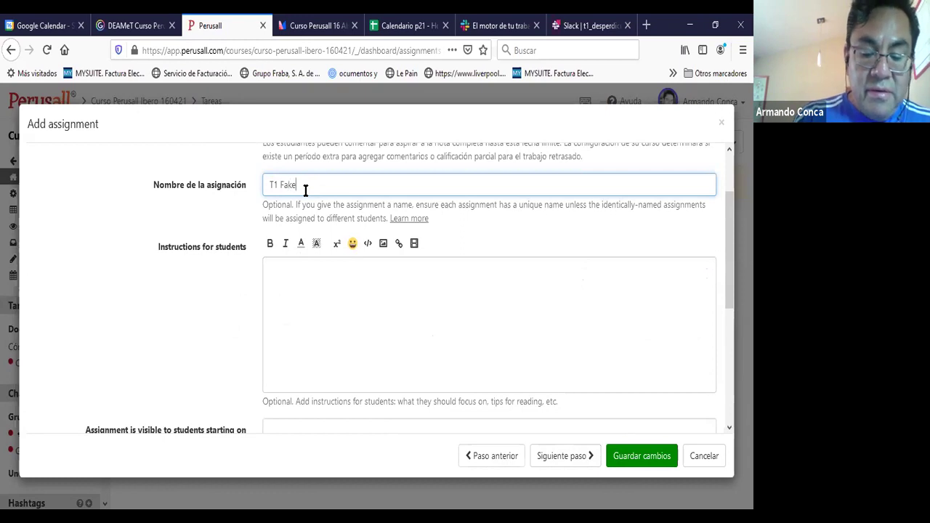
left_click(297, 267)
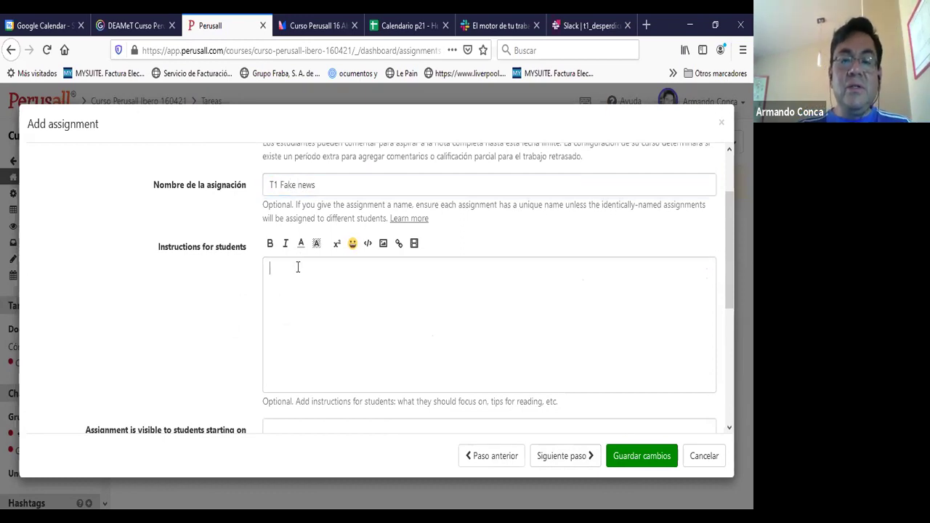
type("Lee")
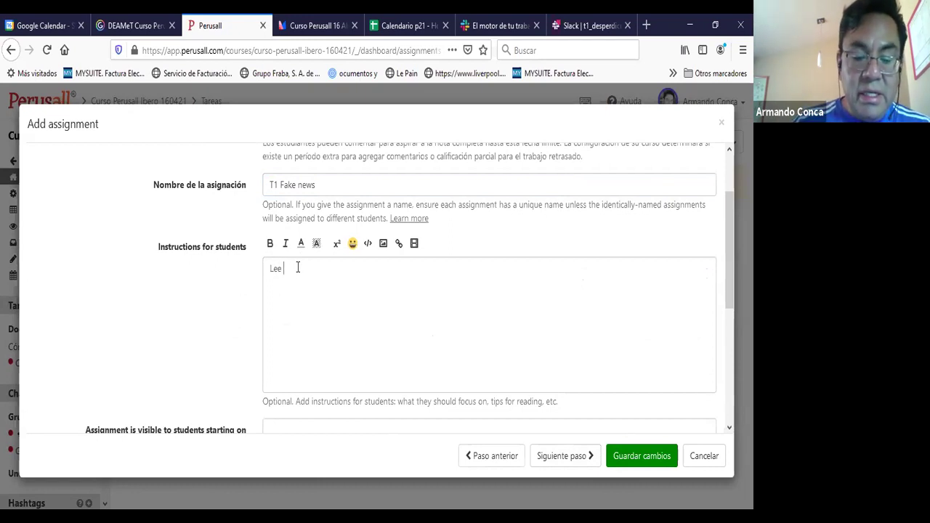
type(" todo el docum")
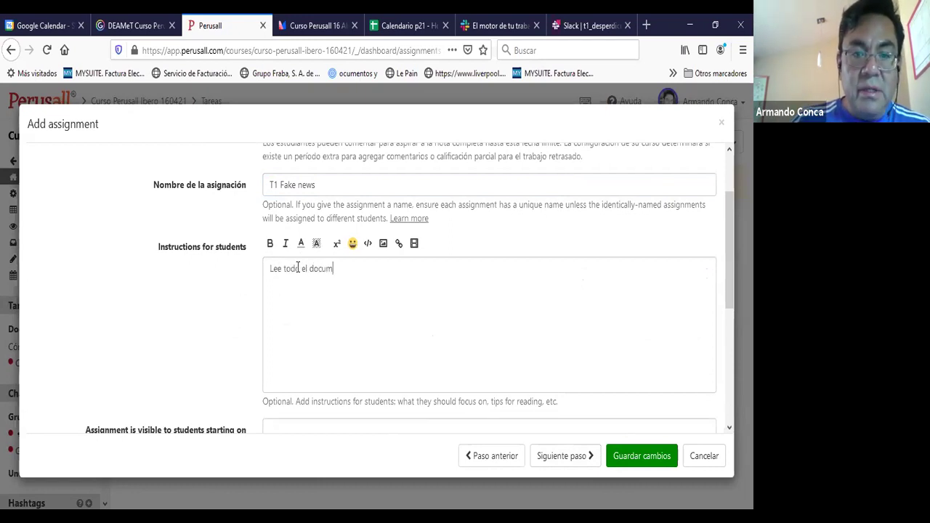
type("ento y:...........")
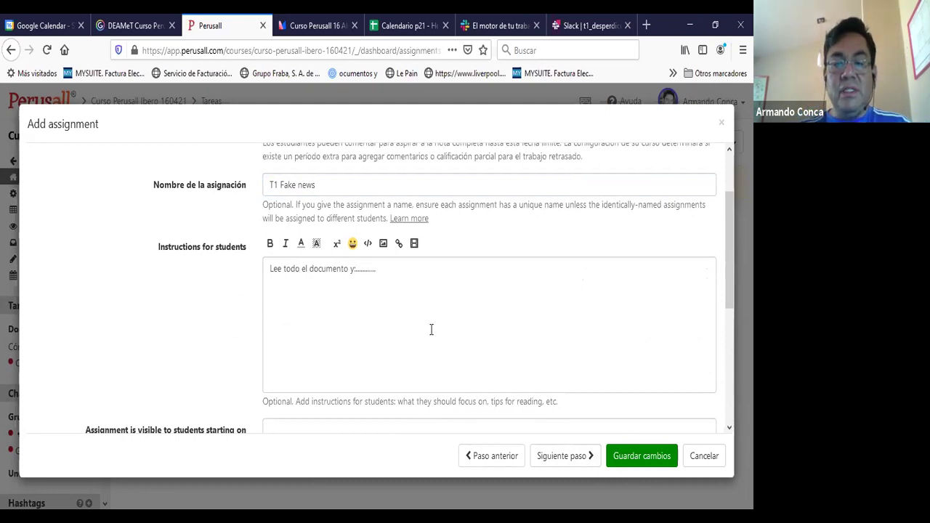
Make the assignment visible to students starting on Friday April 16, 2021, 12:00 PM.
scroll(398, 326, "up", 3)
scroll(244, 374, "down", 3)
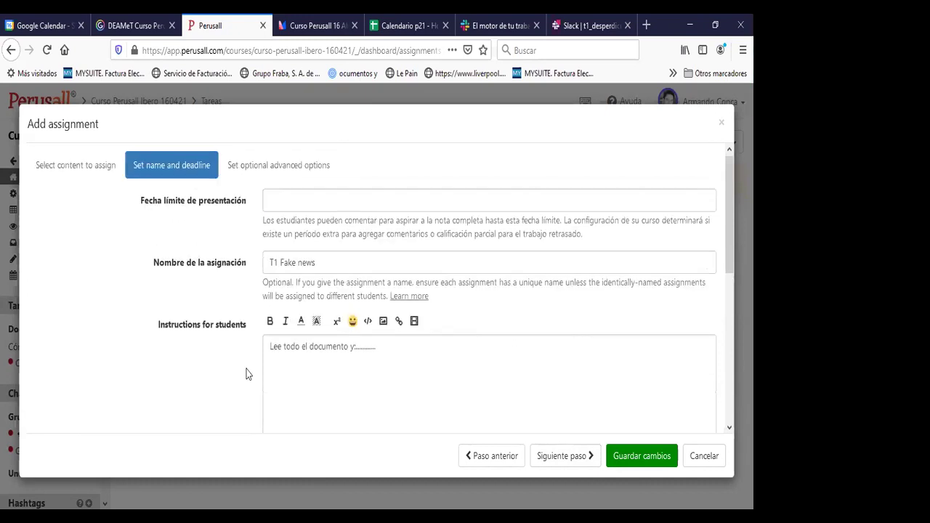
scroll(246, 372, "down", 1)
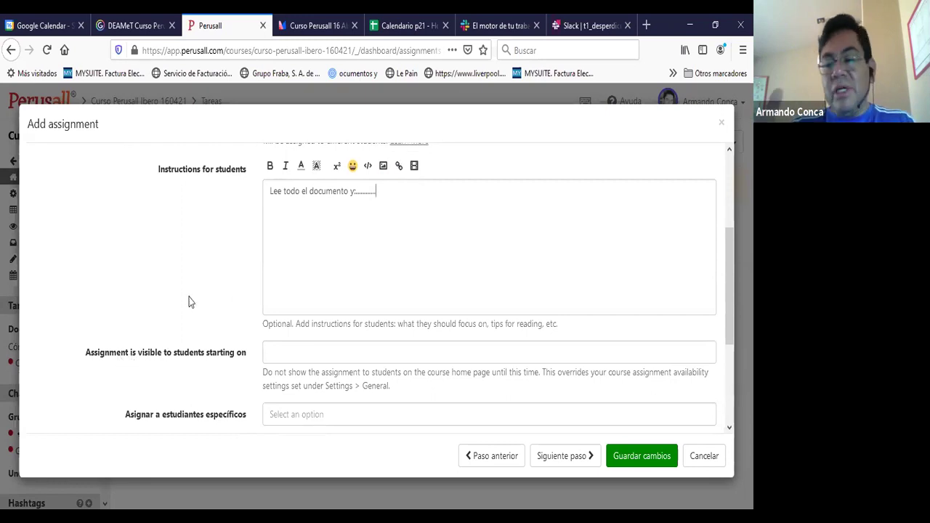
left_click(295, 353)
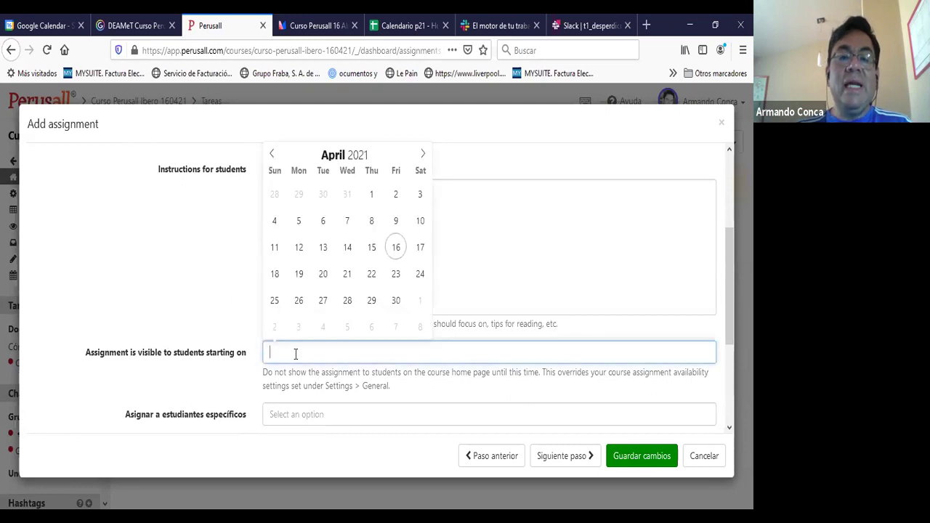
left_click(396, 248)
left_click(400, 379)
scroll(396, 376, "down", 1)
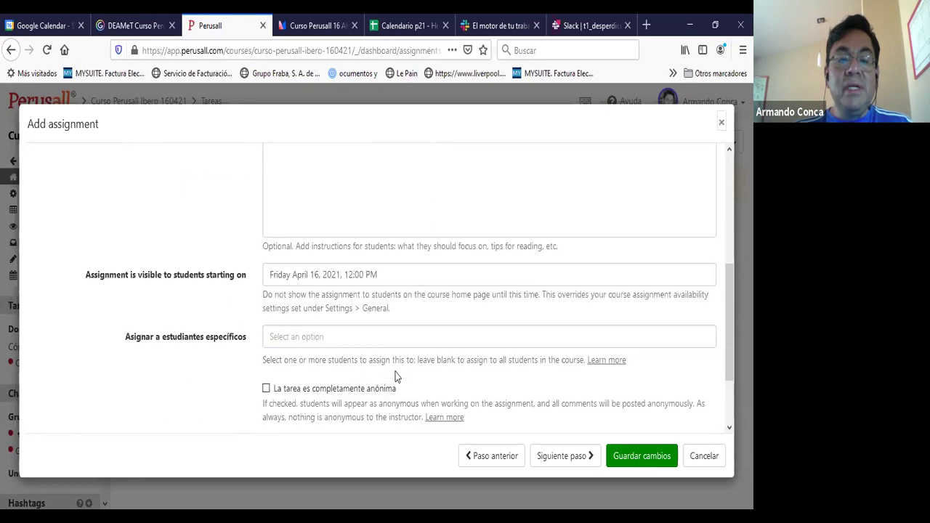
Check which students are available for assigning the task to specific students, without selecting anyone.
scroll(394, 371, "up", 1)
scroll(395, 371, "down", 2)
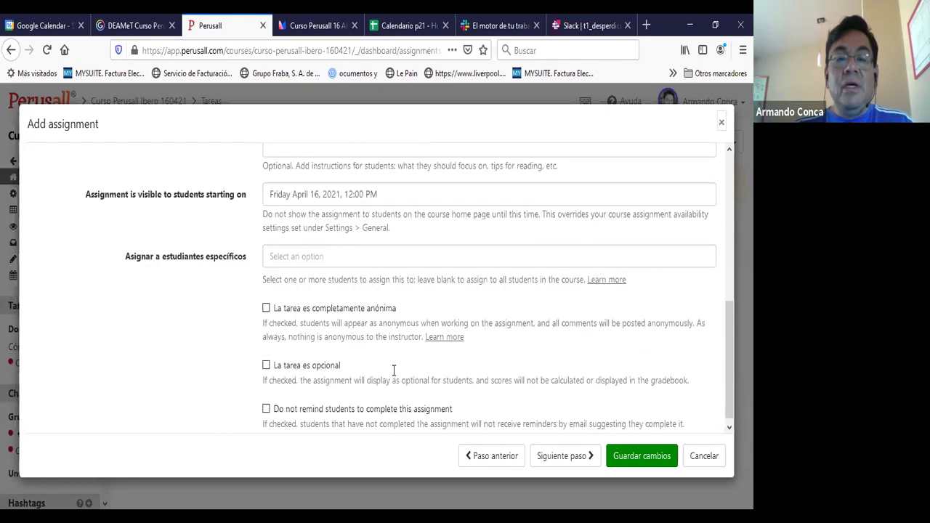
left_click(303, 250)
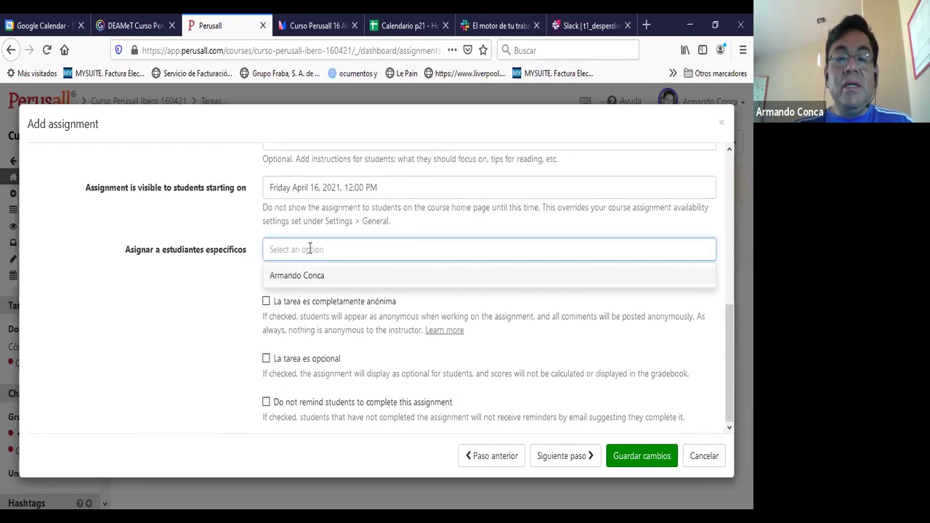
left_click(215, 298)
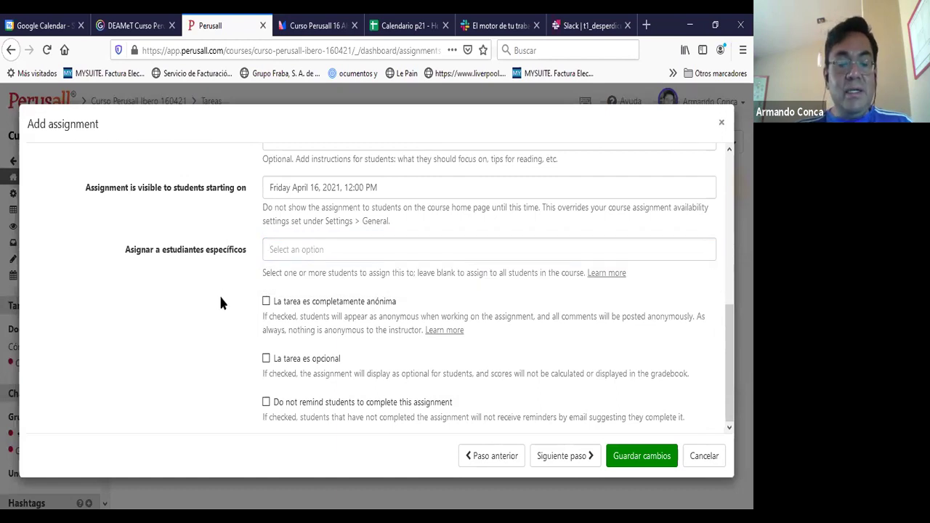
left_click(297, 247)
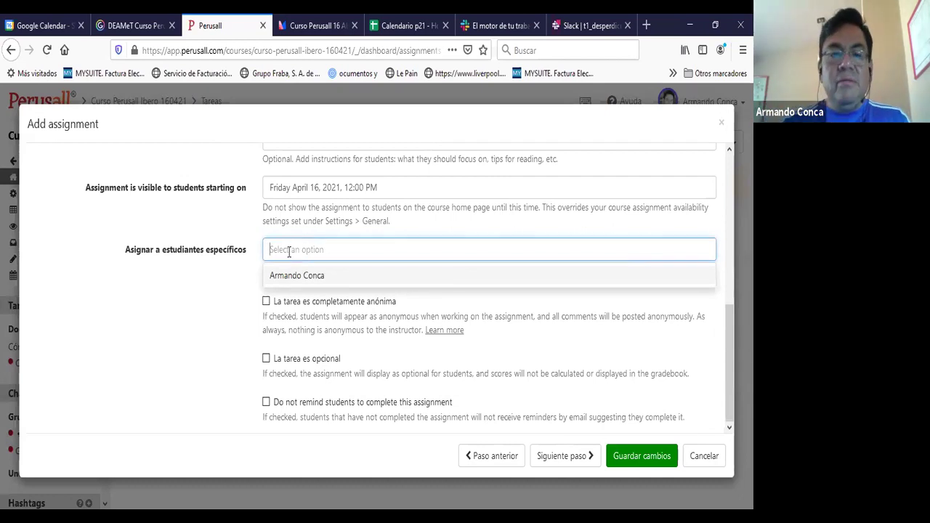
left_click(211, 311)
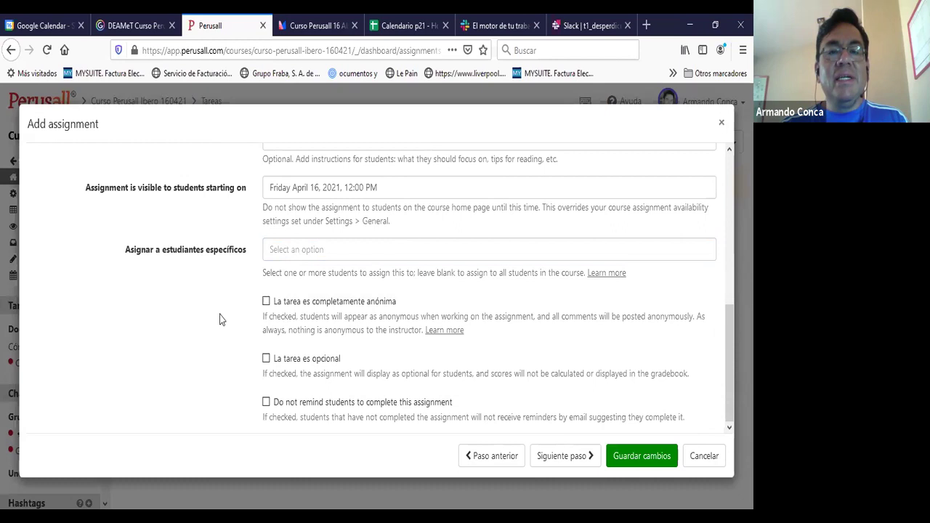
Review the assignment's deadline, name, instructions, visibility date, specific-student list, and the anonymous, optional and reminder options.
scroll(219, 314, "up", 5)
scroll(219, 314, "down", 3)
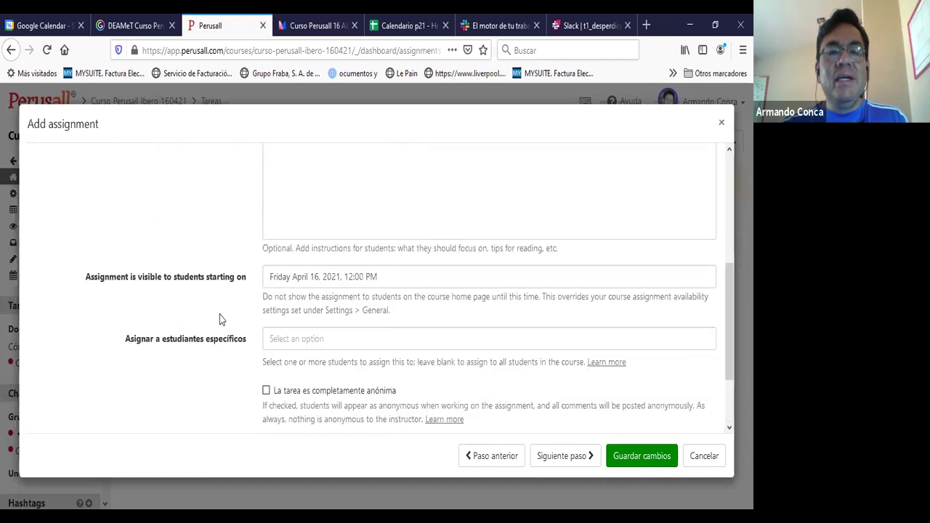
scroll(219, 314, "down", 2)
scroll(218, 318, "up", 3)
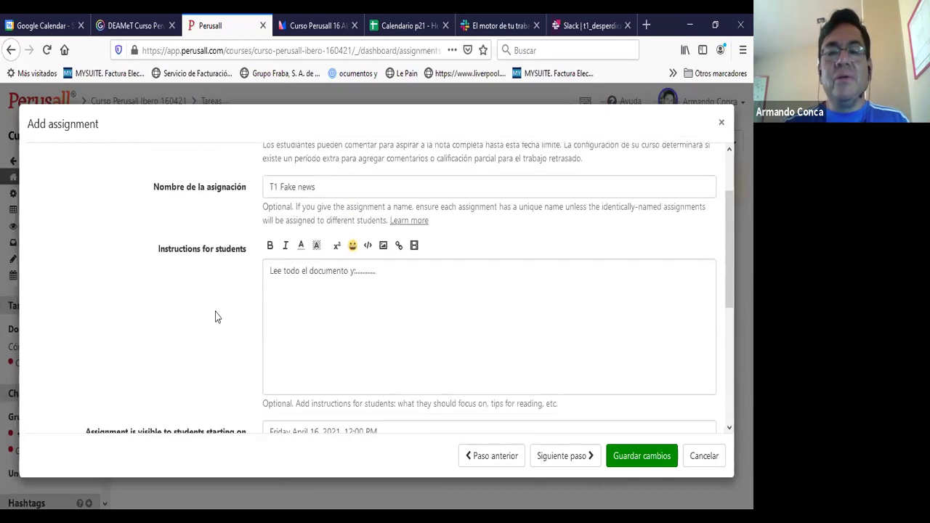
scroll(215, 317, "up", 2)
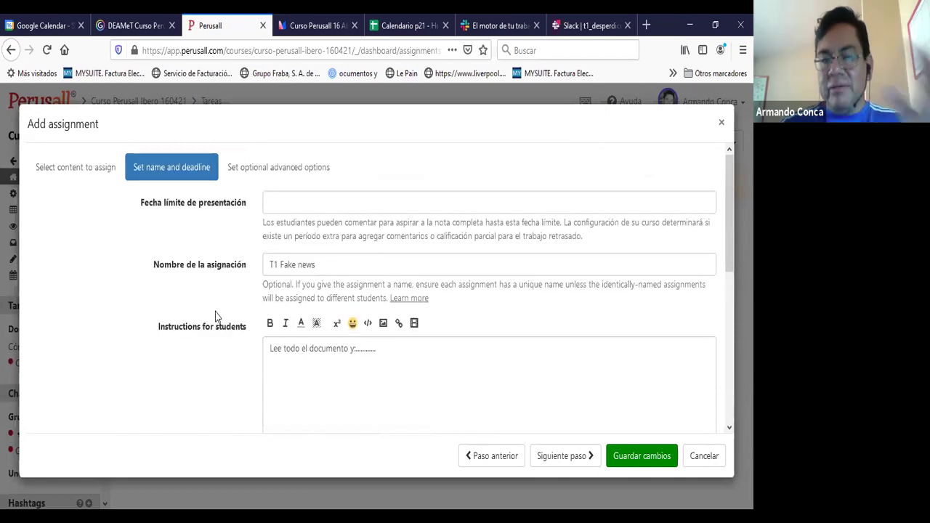
scroll(216, 317, "down", 8)
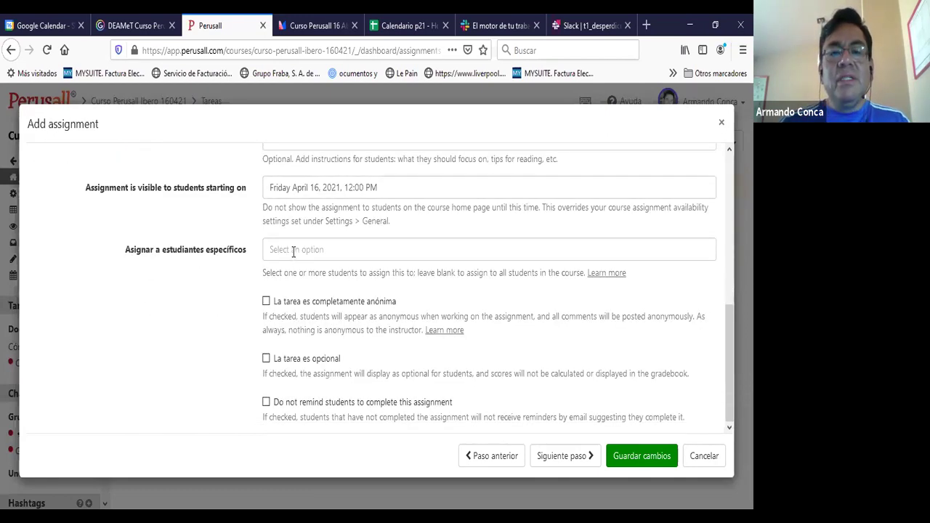
left_click(298, 249)
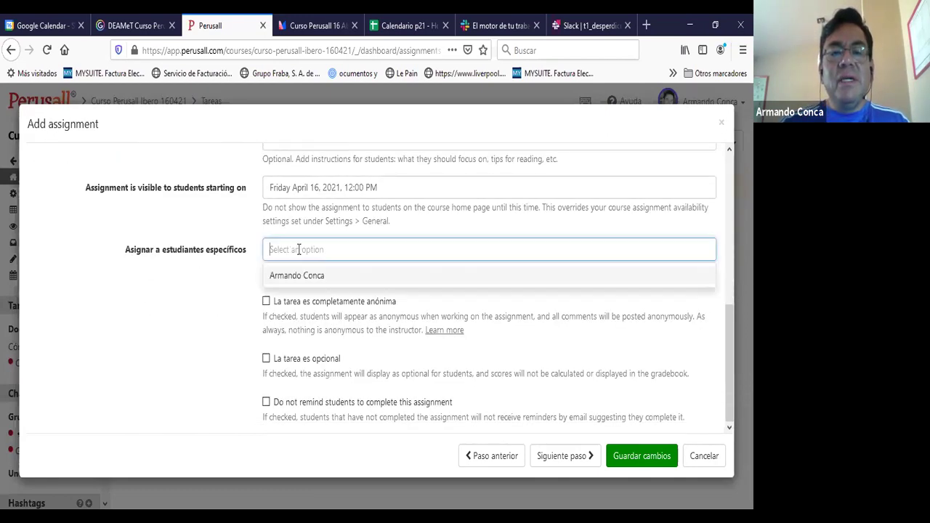
left_click(229, 387)
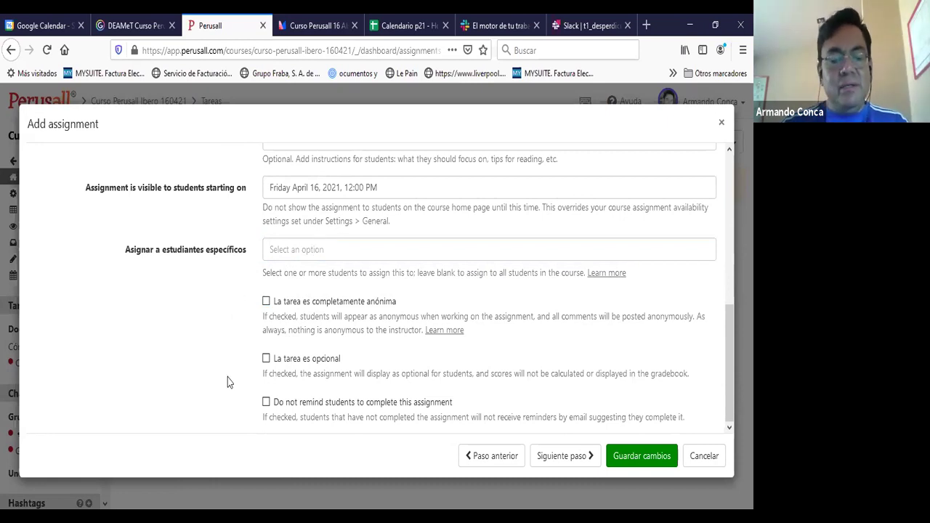
scroll(225, 379, "up", 2)
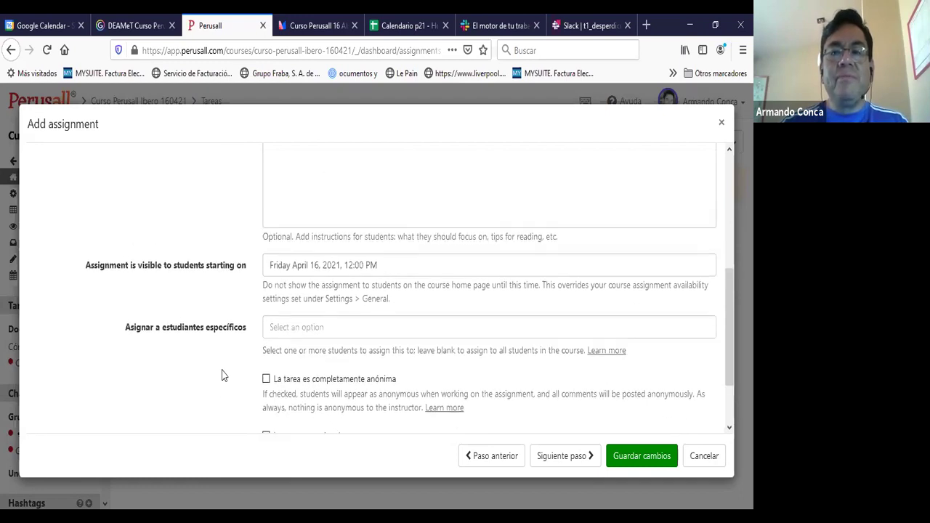
scroll(224, 376, "down", 2)
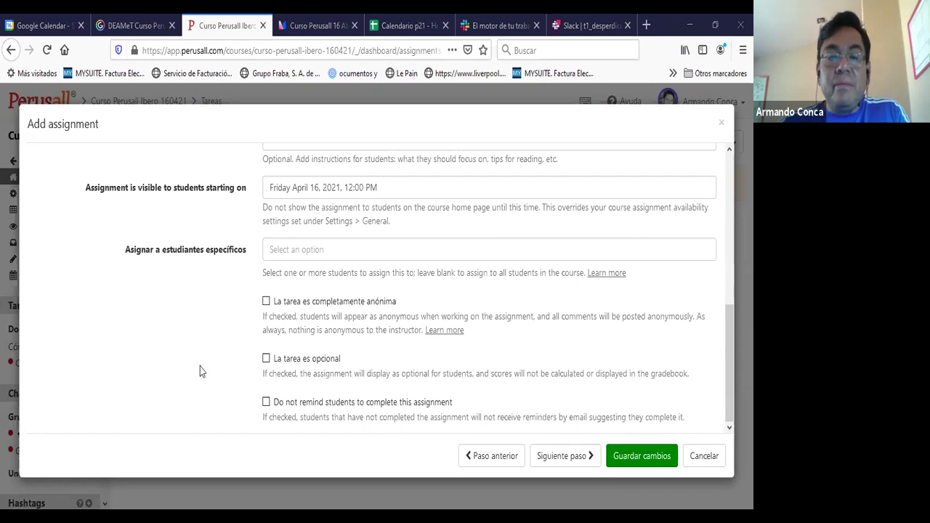
scroll(200, 366, "up", 1)
scroll(200, 366, "down", 1)
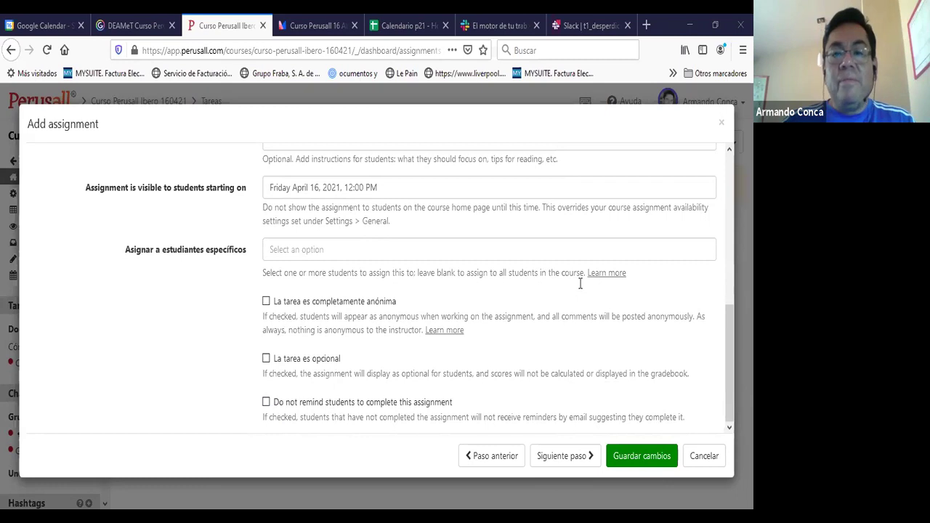
Specify custom scoring settings for this assignment in the advanced options and set the annotation content score target to 65%.
left_click(561, 455)
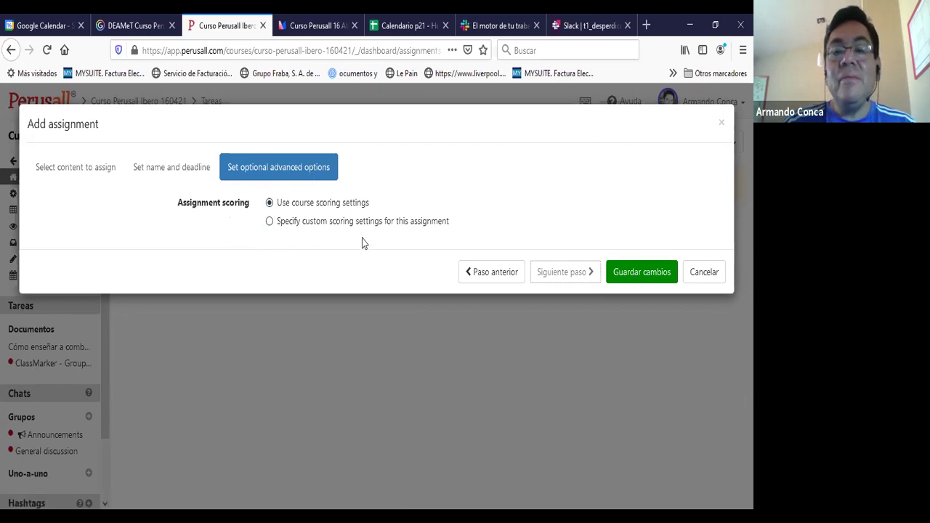
left_click(269, 222)
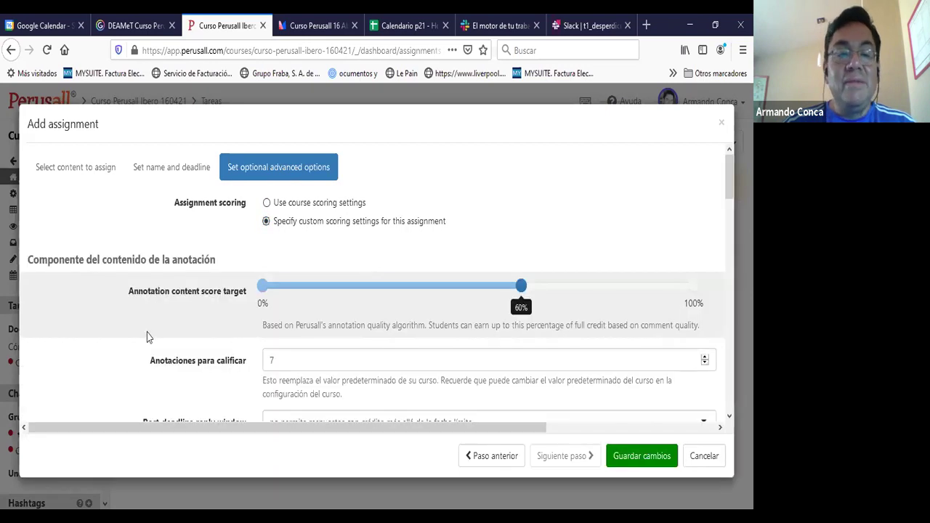
scroll(106, 323, "down", 2)
scroll(106, 318, "down", 2)
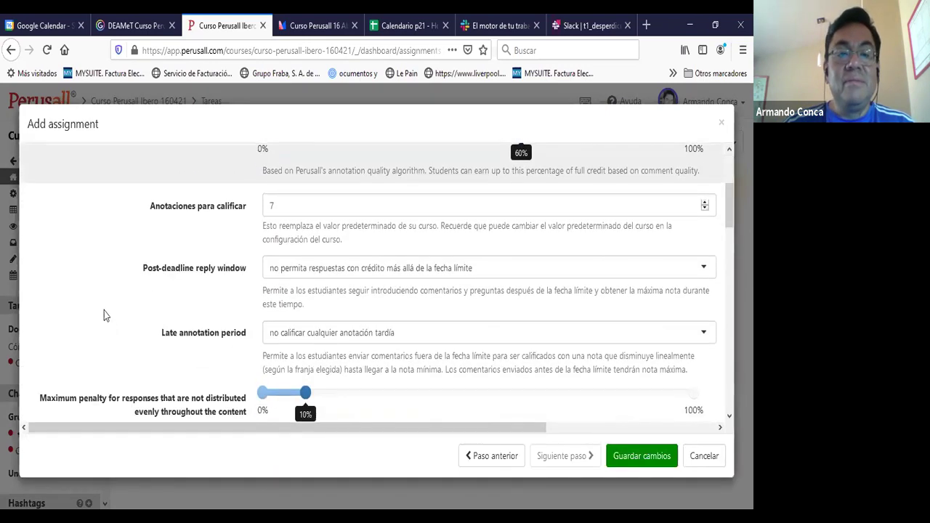
scroll(109, 309, "up", 2)
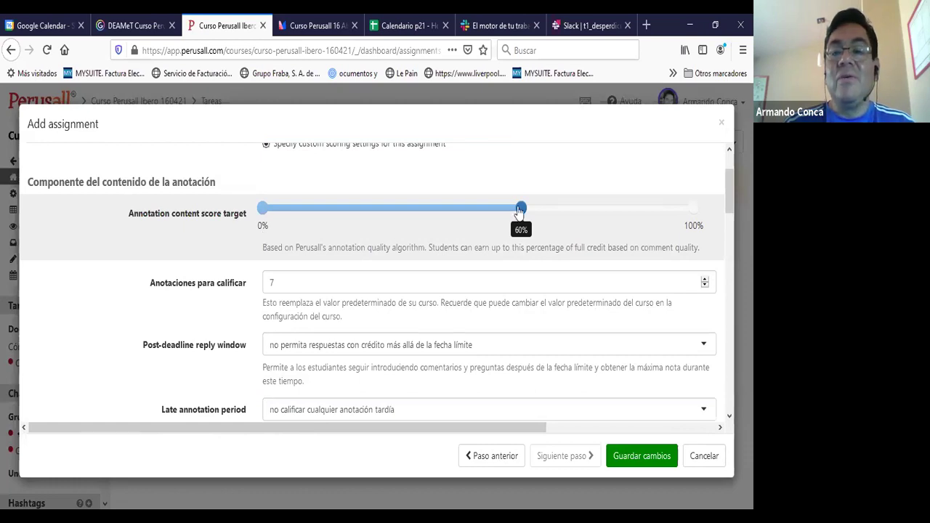
left_click(541, 211)
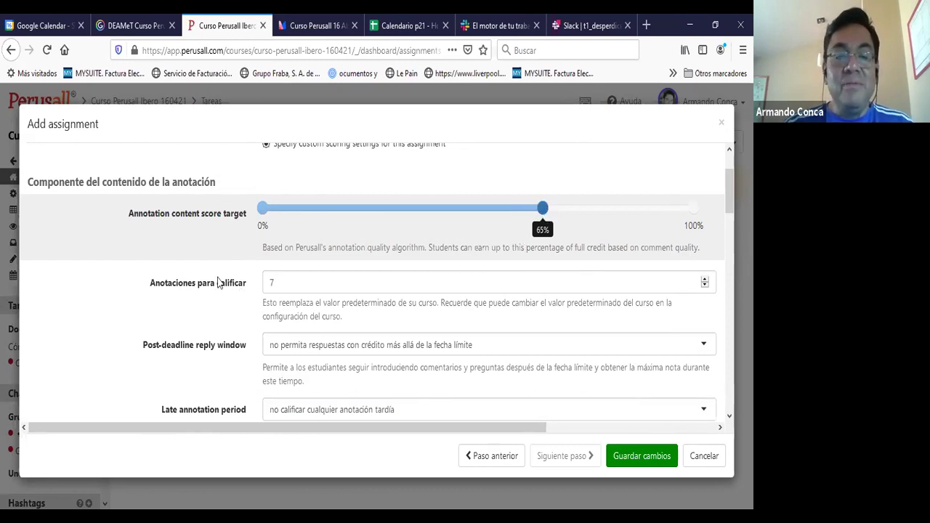
Examine the scoring settings for late annotations, opening the assignment, reading, active reading time, getting responses and upvoting.
scroll(217, 275, "down", 3)
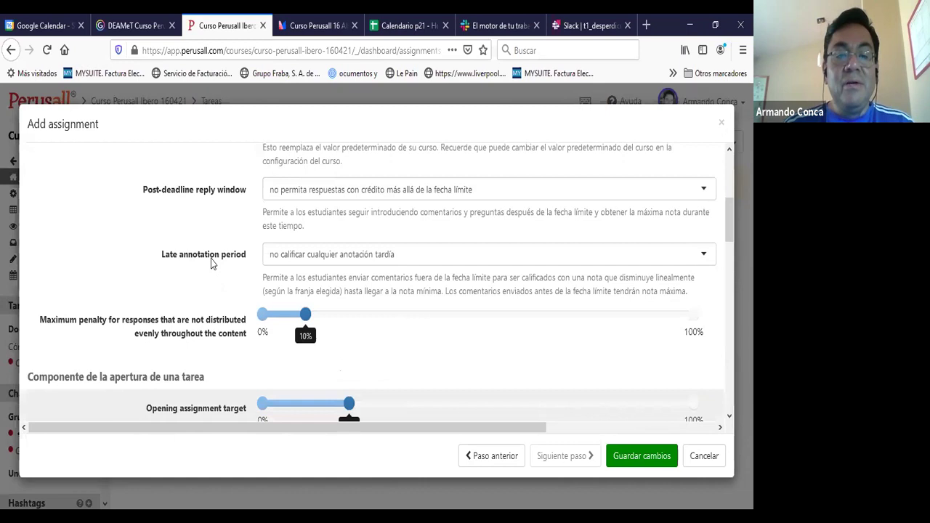
scroll(214, 261, "down", 2)
scroll(218, 258, "up", 2)
scroll(225, 249, "down", 2)
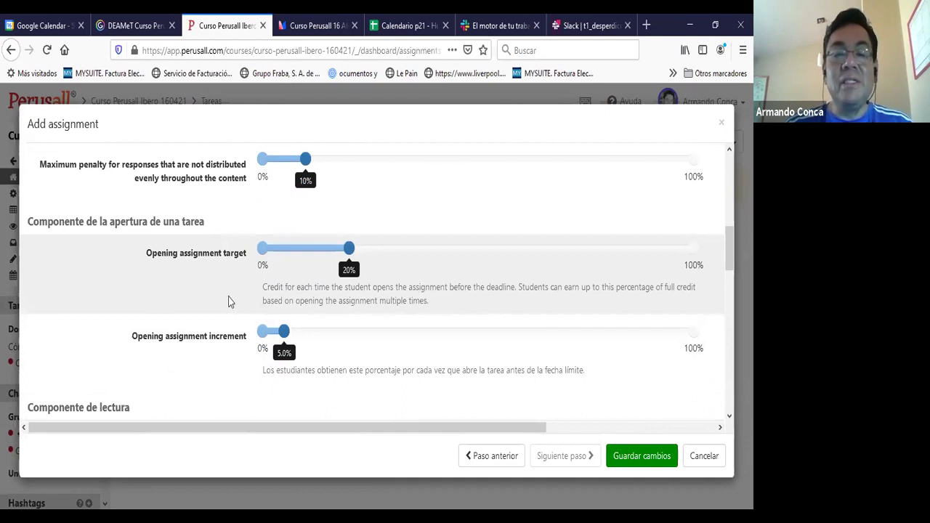
scroll(220, 303, "down", 1)
scroll(220, 303, "down", 1)
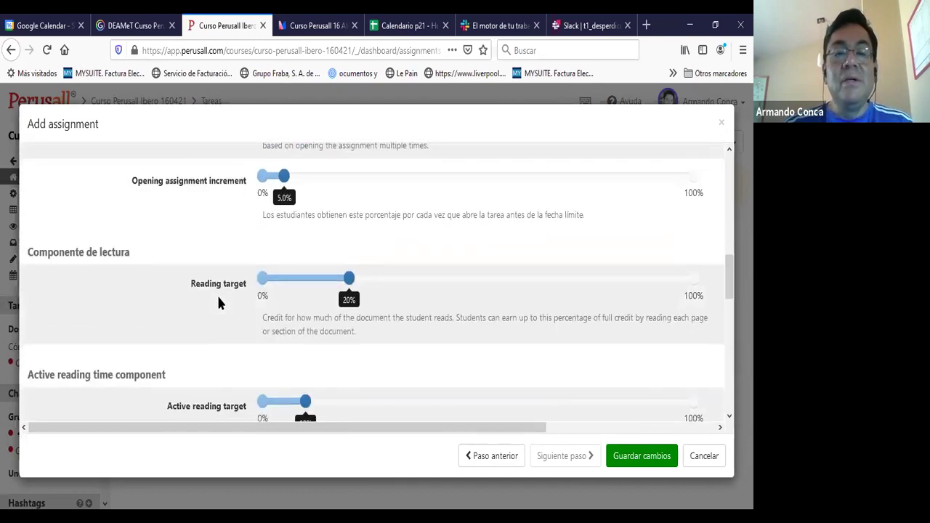
scroll(328, 237, "down", 1)
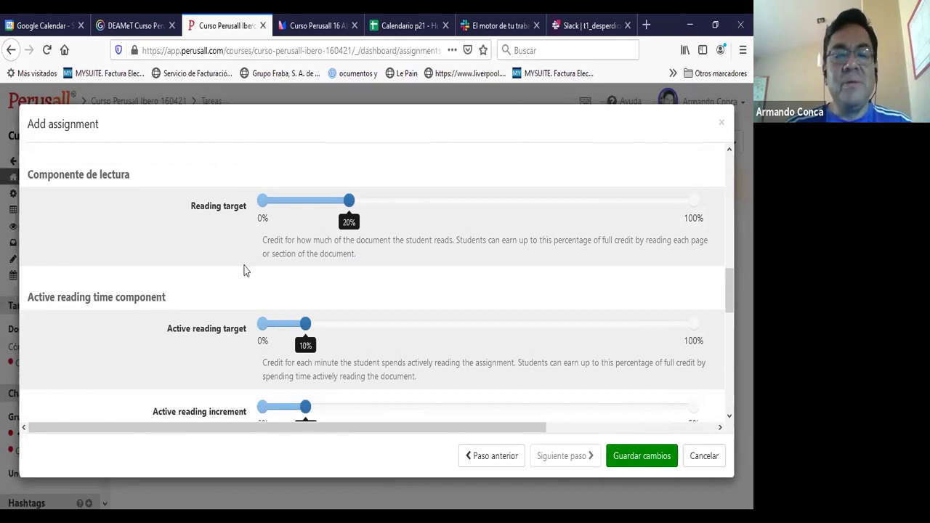
scroll(245, 271, "down", 1)
scroll(244, 271, "down", 3)
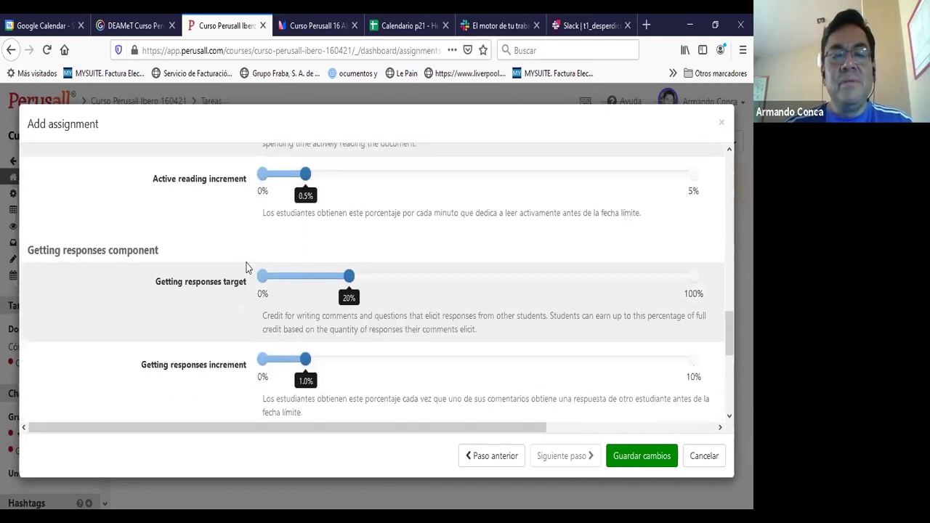
scroll(245, 268, "down", 1)
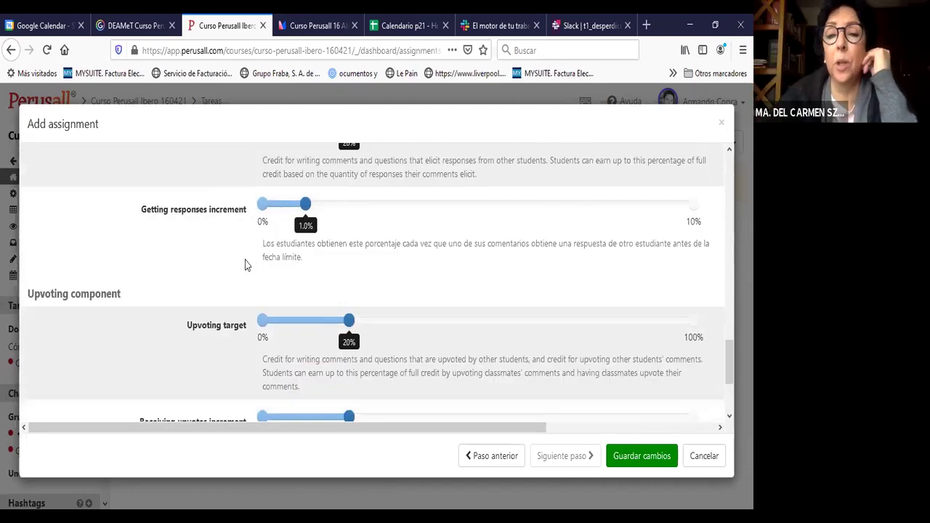
Set the opening assignment increment to 0.0% in the custom scoring settings.
scroll(246, 266, "up", 4)
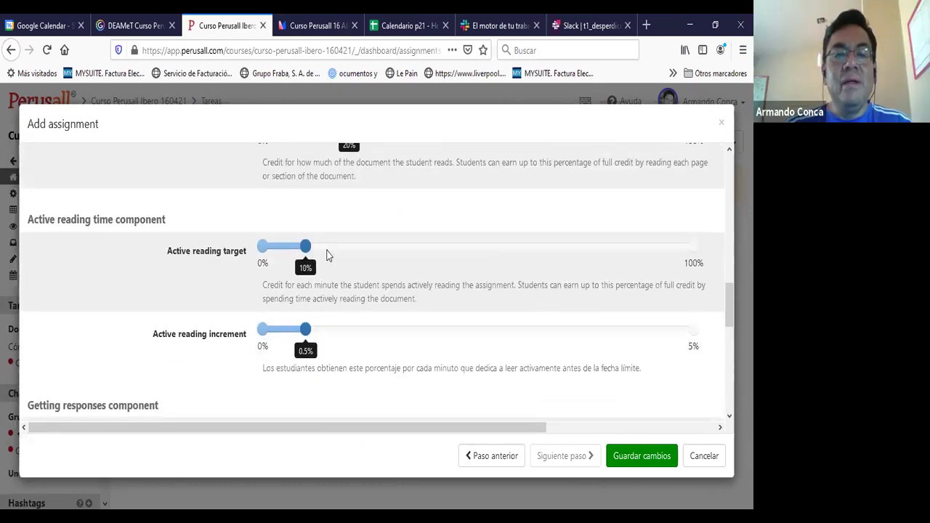
scroll(326, 251, "up", 2)
scroll(317, 267, "up", 2)
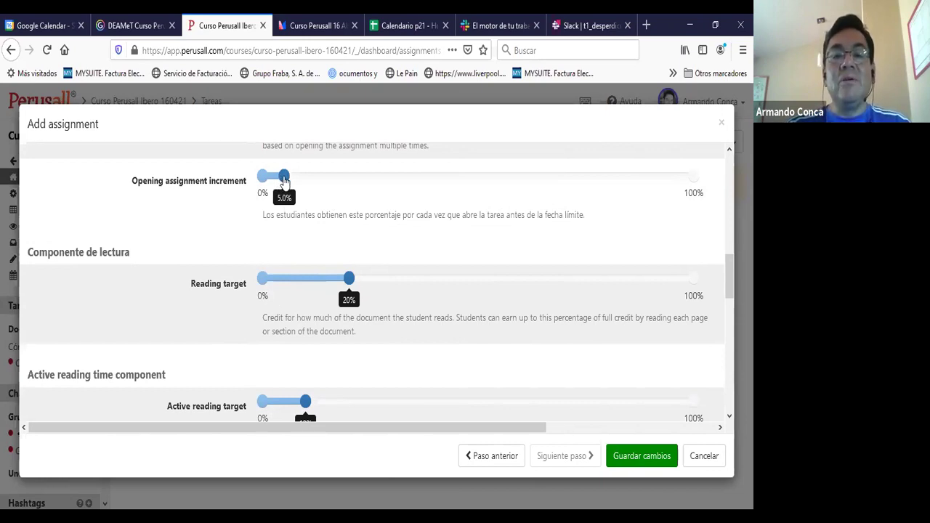
left_click_drag(283, 179, 262, 180)
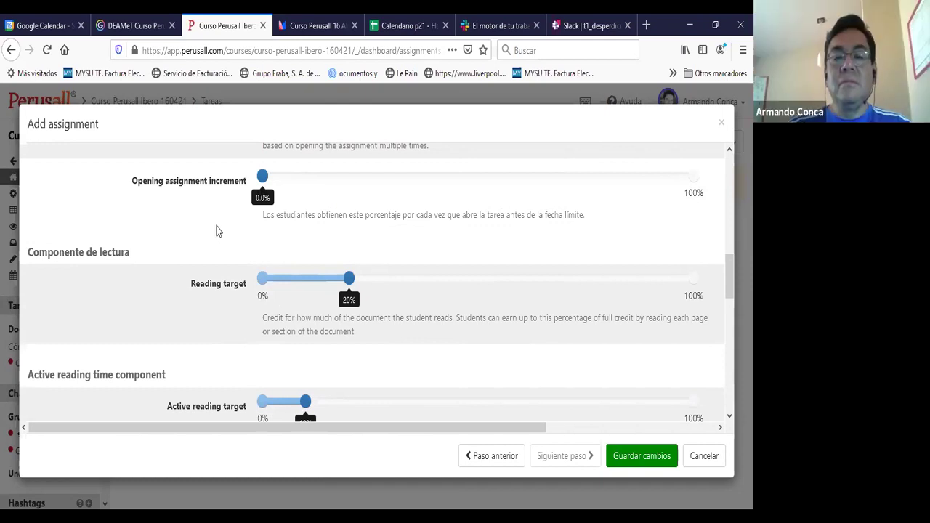
Review the active reading time, getting responses and upvoting components with their targets and increments.
scroll(217, 229, "down", 2)
scroll(219, 227, "down", 3)
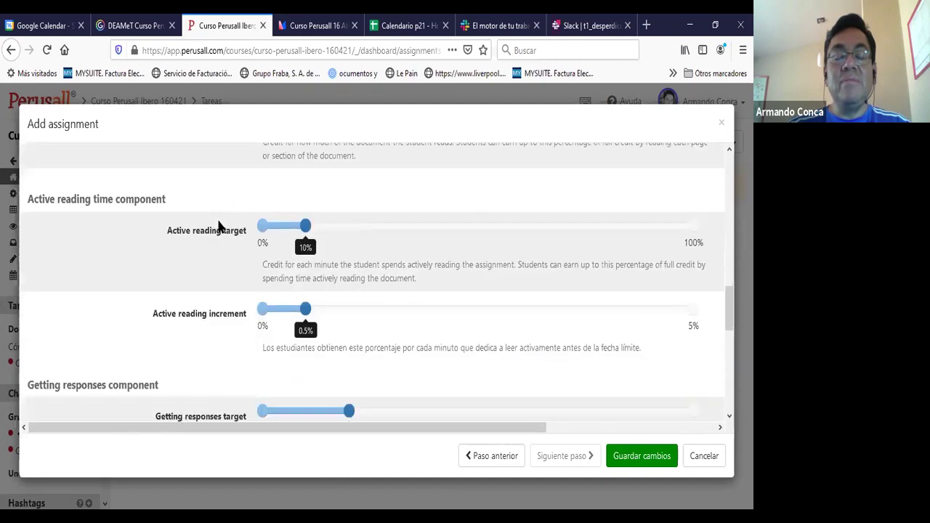
scroll(218, 227, "down", 2)
scroll(219, 226, "down", 4)
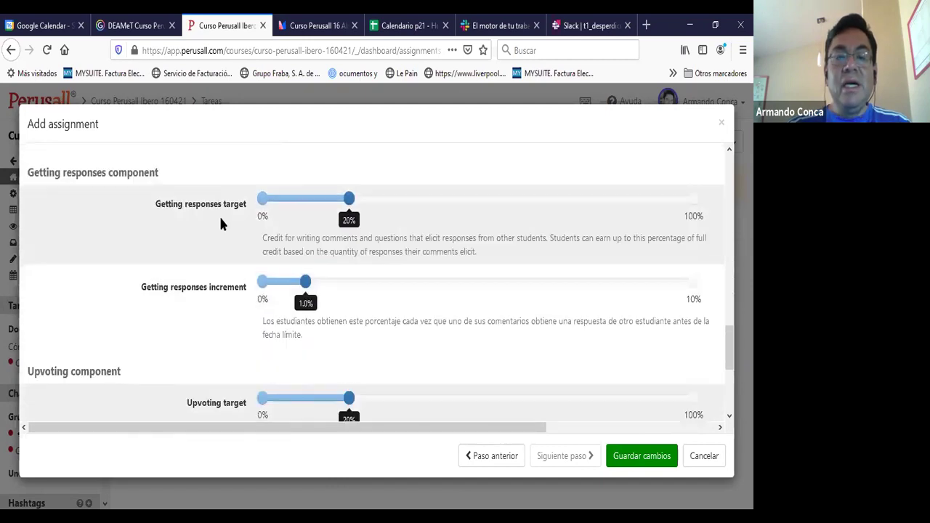
scroll(226, 247, "down", 3)
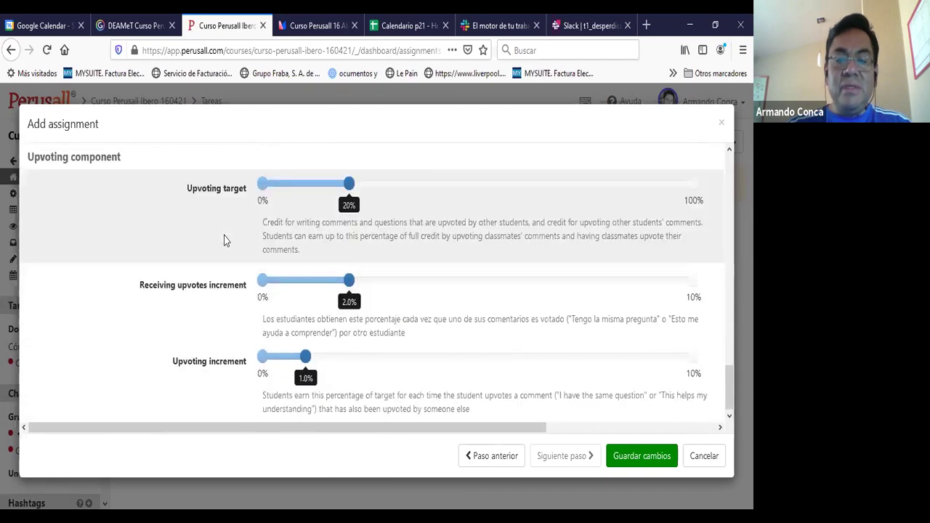
Review the custom scoring settings again from the upvoting component back up to the annotation content score target.
scroll(225, 240, "up", 2)
scroll(225, 239, "up", 15)
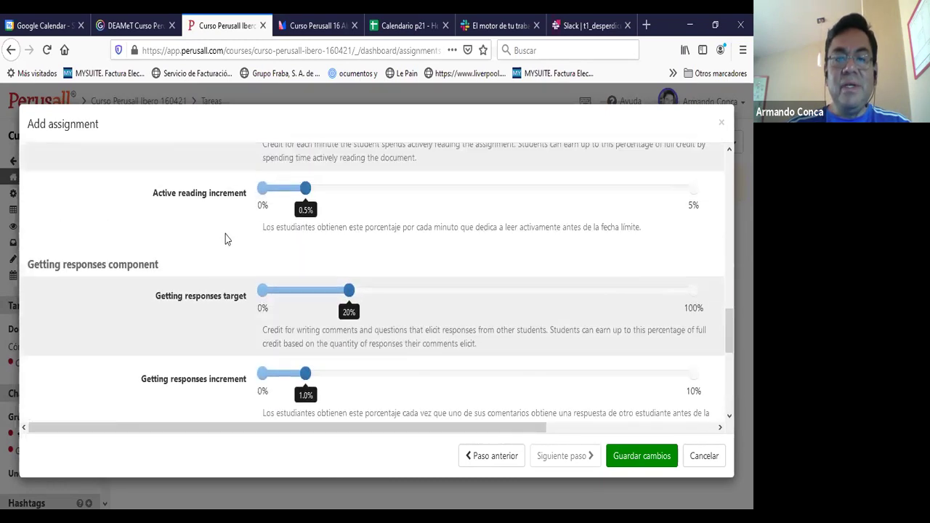
scroll(225, 240, "up", 10)
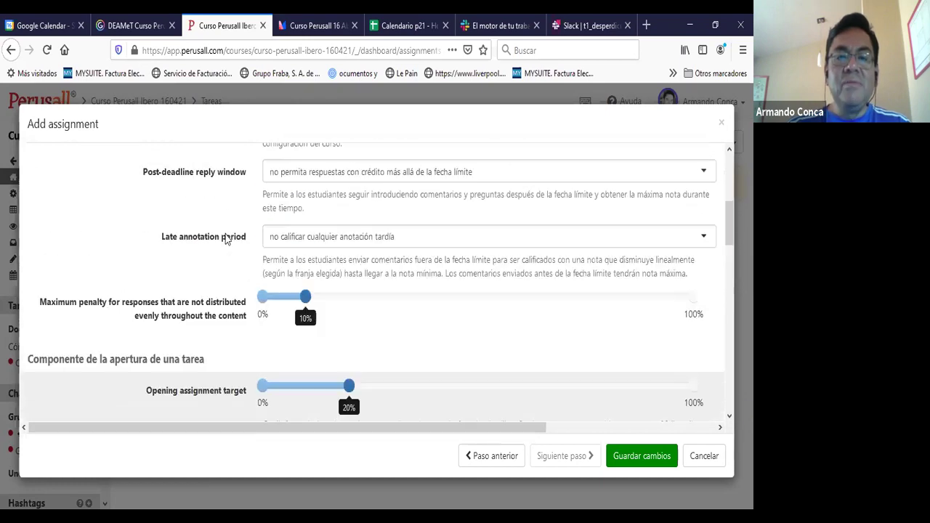
scroll(236, 240, "down", 2)
scroll(239, 242, "up", 2)
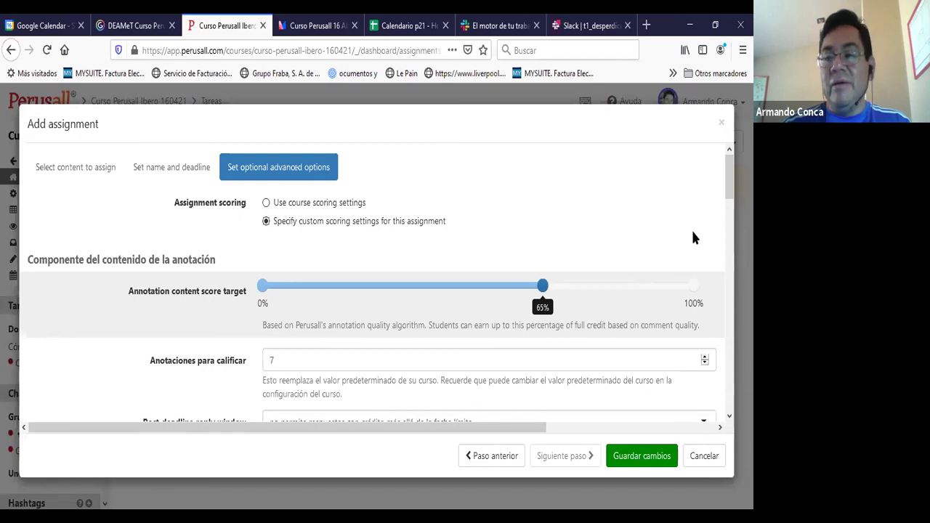
Examine the distribution penalty, opening assignment, active reading, getting responses and upvoting components of the custom scoring.
scroll(339, 269, "down", 2)
scroll(338, 269, "down", 2)
scroll(339, 269, "up", 1)
scroll(338, 268, "down", 3)
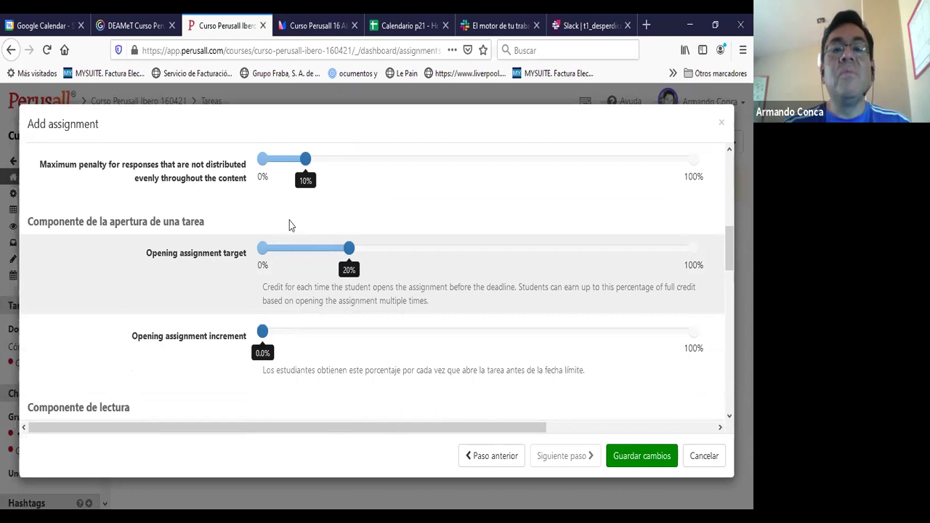
scroll(289, 225, "up", 1)
scroll(291, 222, "down", 1)
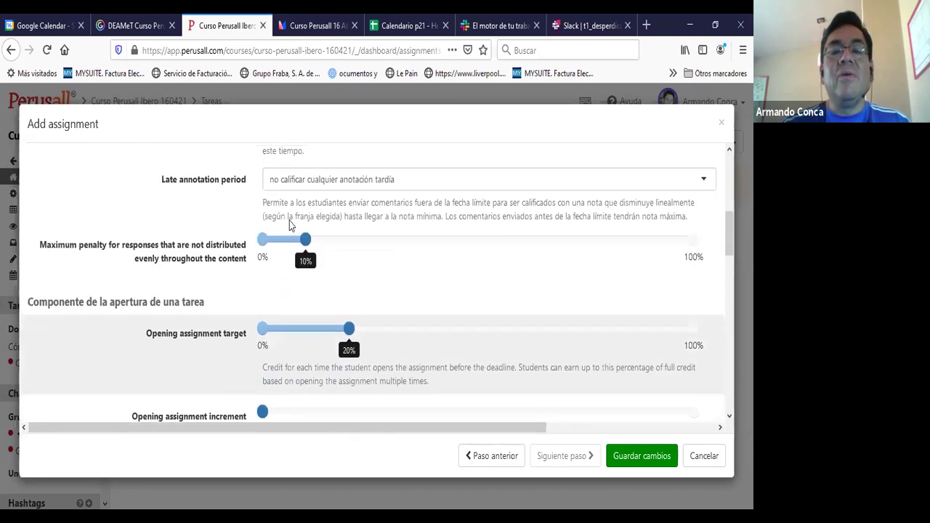
scroll(284, 291, "down", 5)
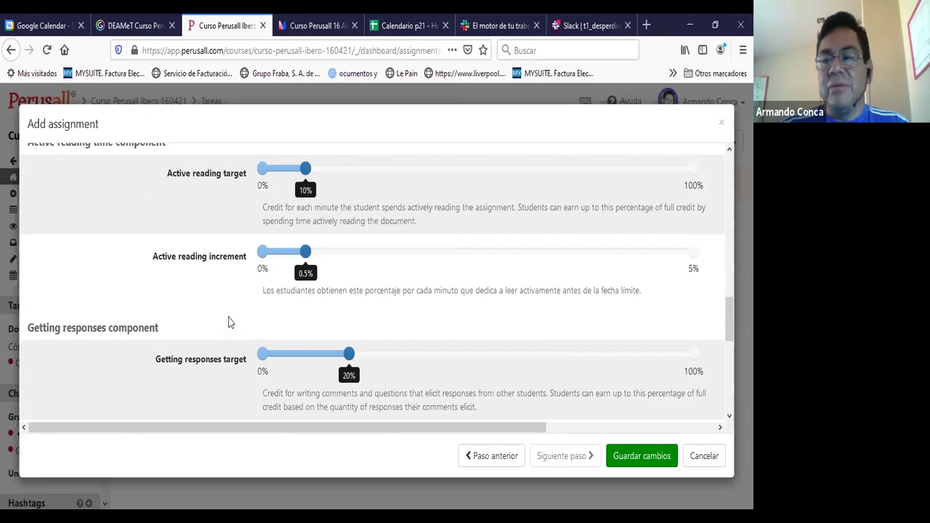
scroll(351, 303, "down", 5)
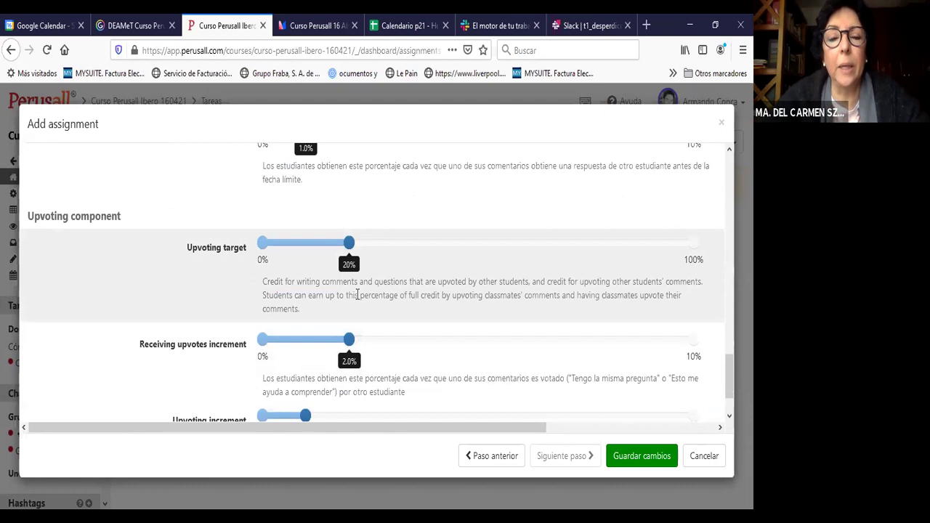
scroll(356, 294, "down", 1)
scroll(396, 303, "up", 4)
scroll(396, 304, "up", 10)
Switch to Slack, open the T1 Desperdicio Rúbrica de evaluación PDF in the t1_desperdicio-de-alimentos channel and read its criteria and weights.
left_click(585, 26)
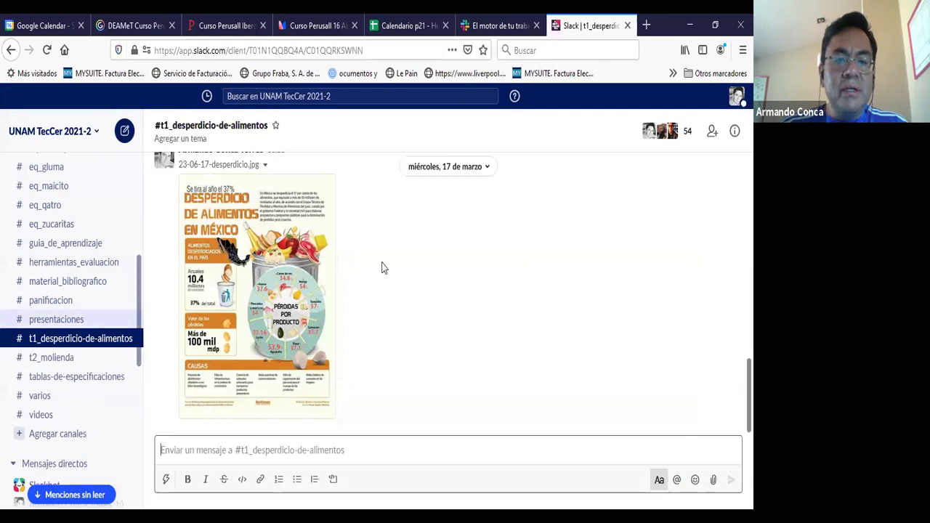
scroll(383, 268, "up", 6)
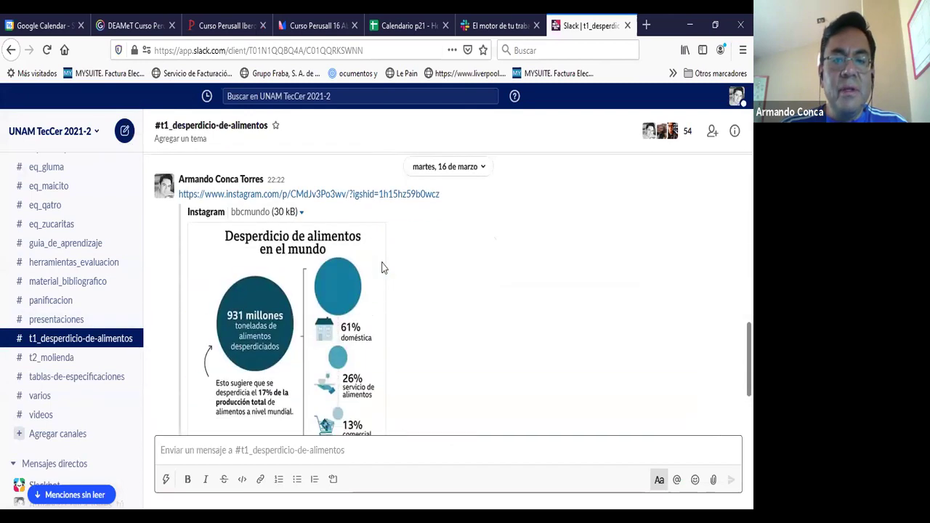
scroll(384, 268, "up", 4)
scroll(374, 281, "down", 1)
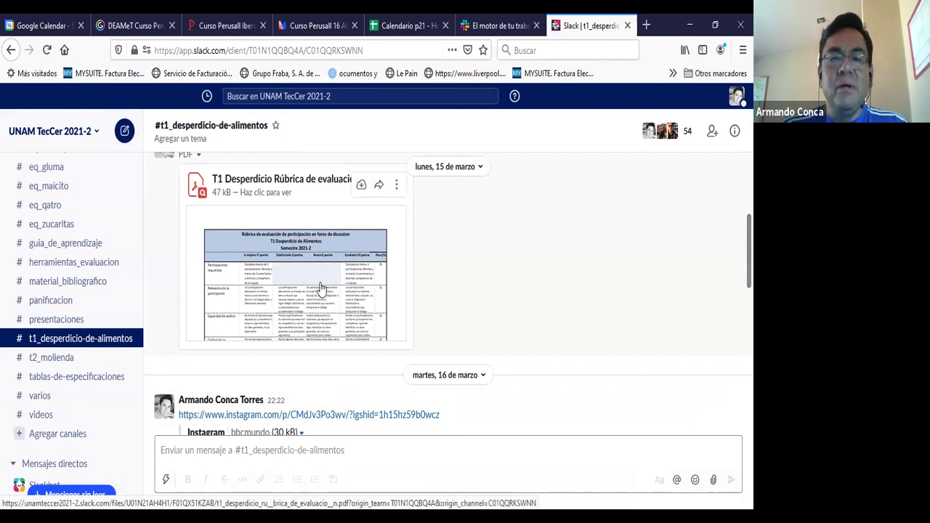
left_click(320, 287)
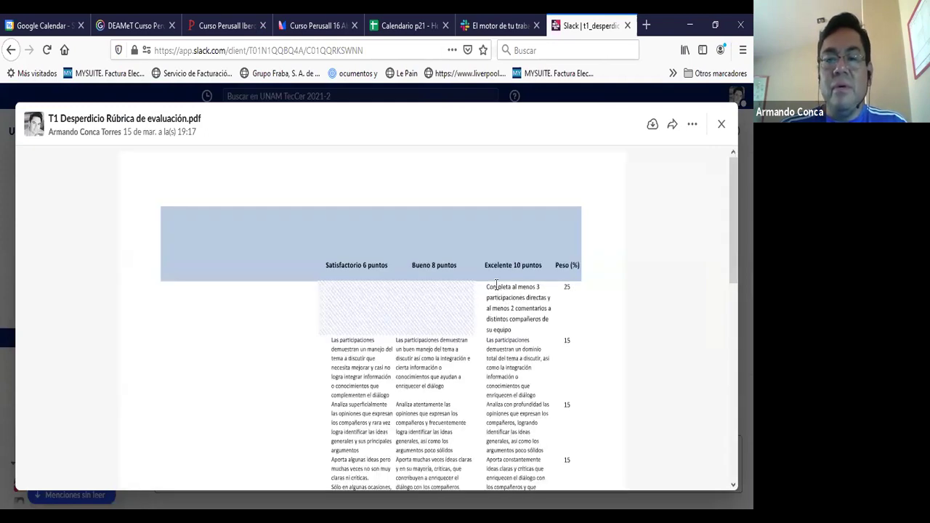
scroll(497, 285, "down", 2)
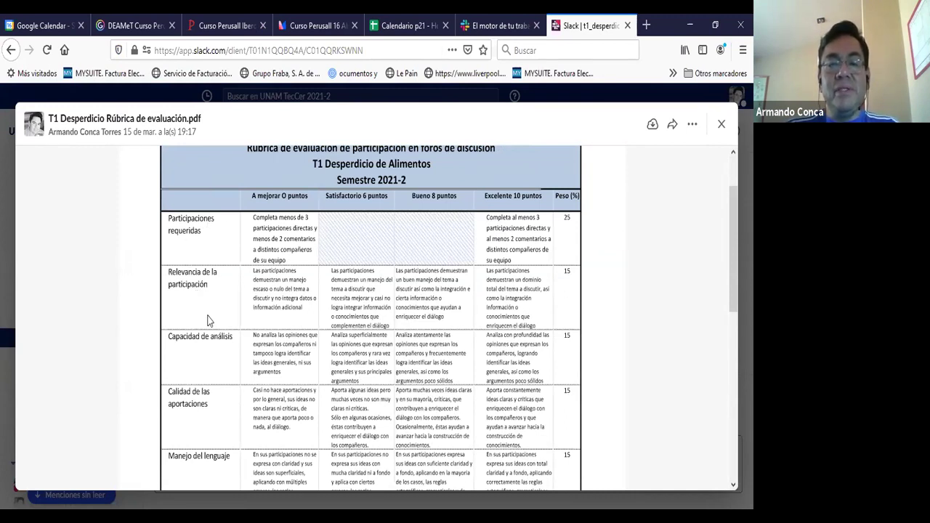
scroll(209, 340, "down", 2)
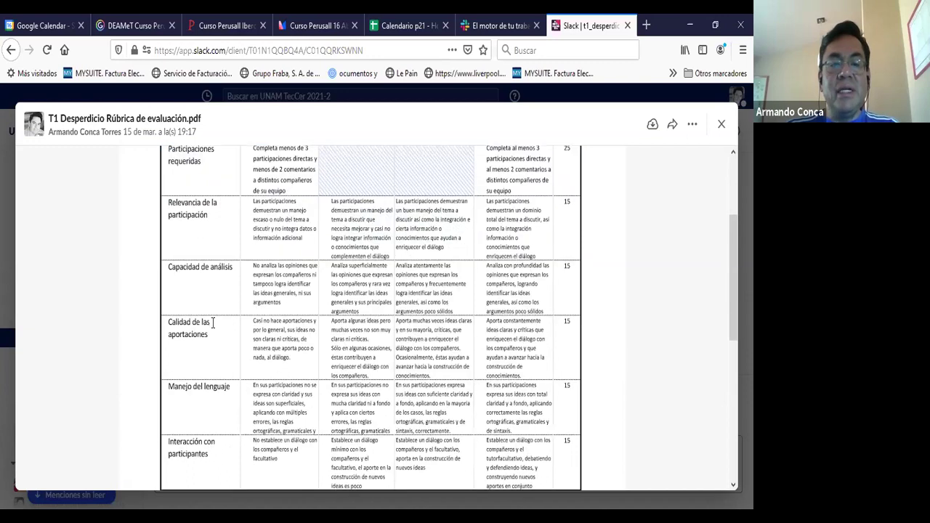
scroll(213, 323, "down", 2)
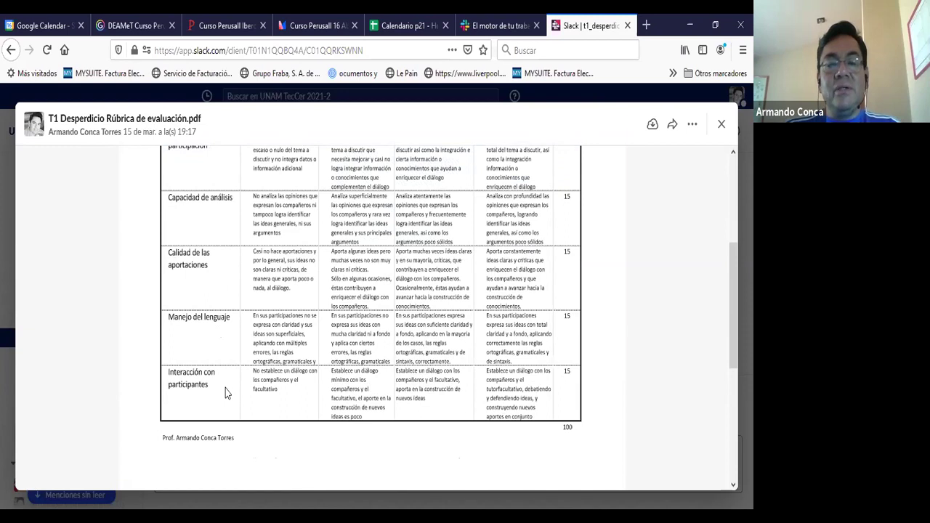
scroll(225, 393, "up", 6)
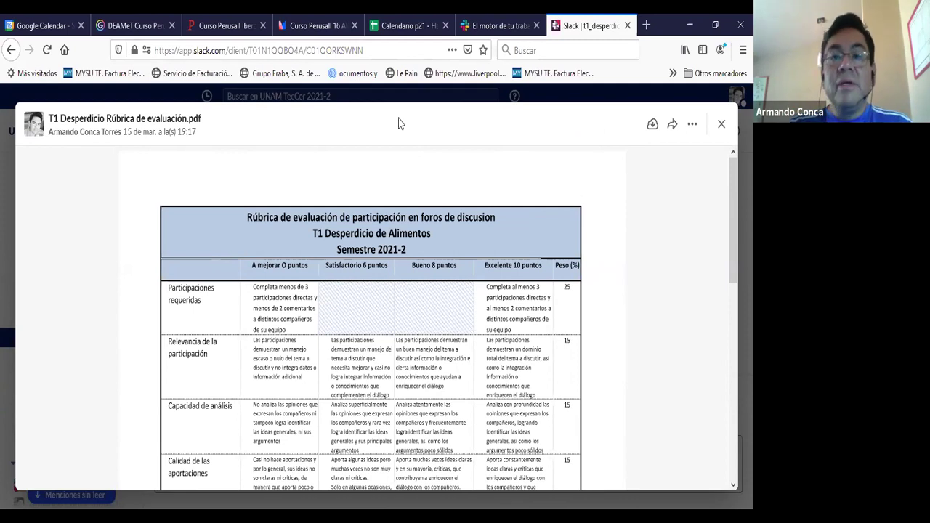
Return to Perusall, check the late annotation, penalty and opening assignment settings, and save the new assignment.
left_click(225, 25)
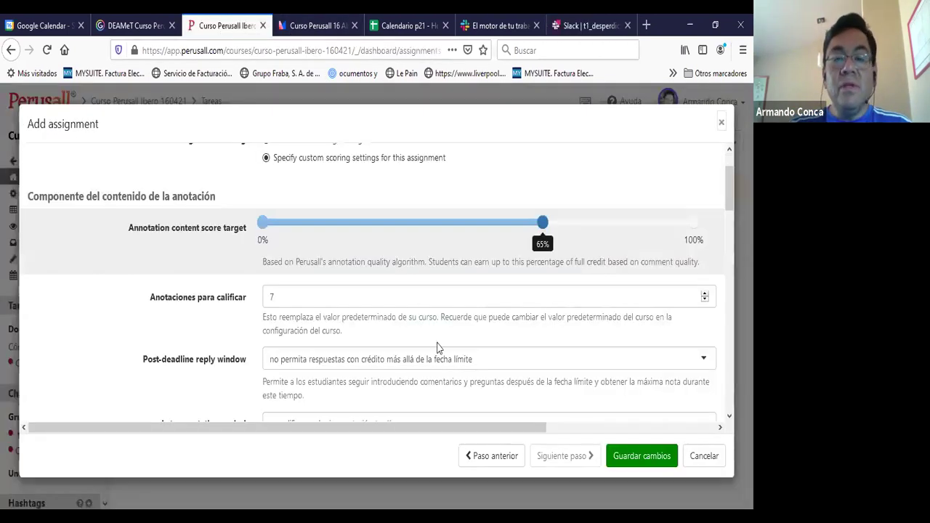
scroll(494, 344, "down", 4)
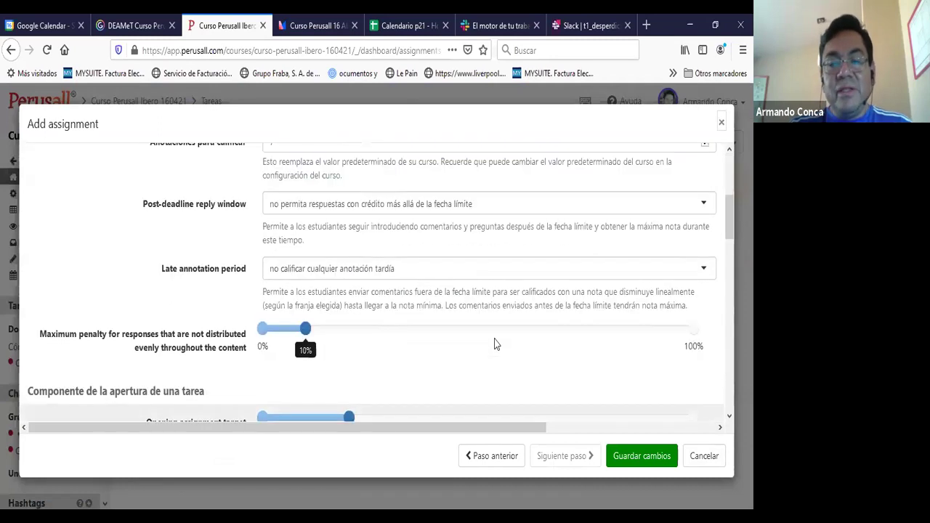
scroll(494, 345, "down", 2)
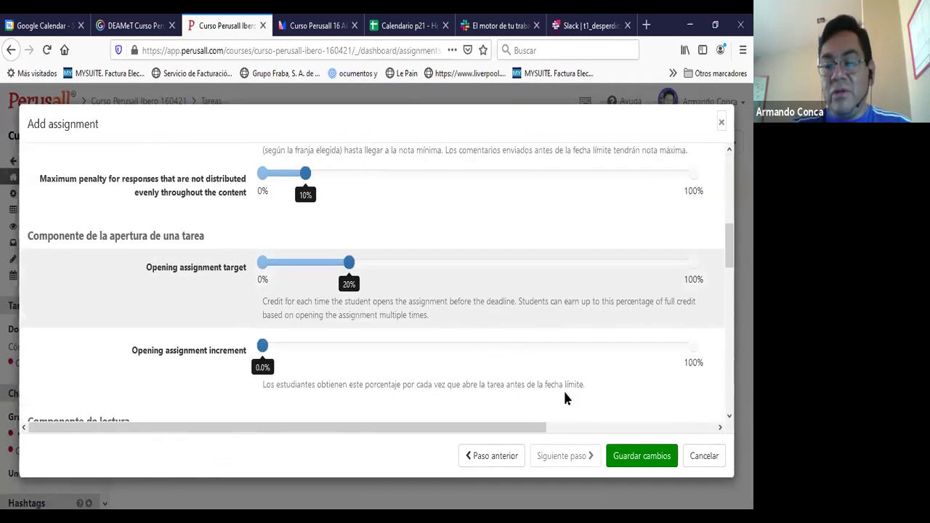
scroll(568, 389, "down", 2)
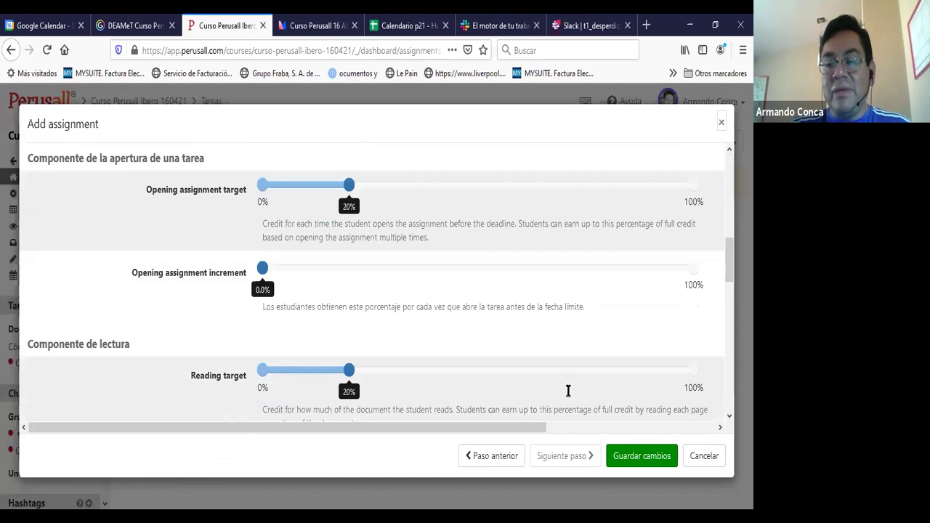
left_click(632, 449)
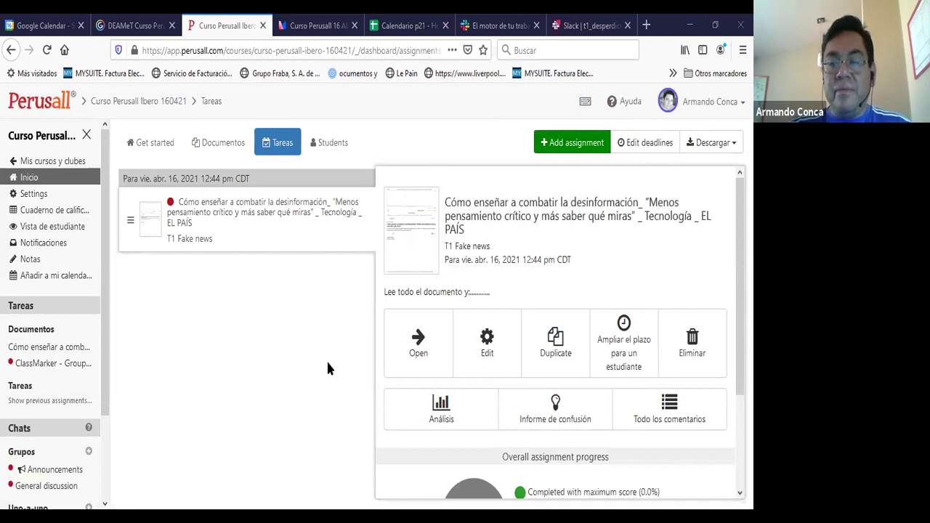
Open the T1 Fake news assignment's document and look over the start of the article.
left_click(419, 355)
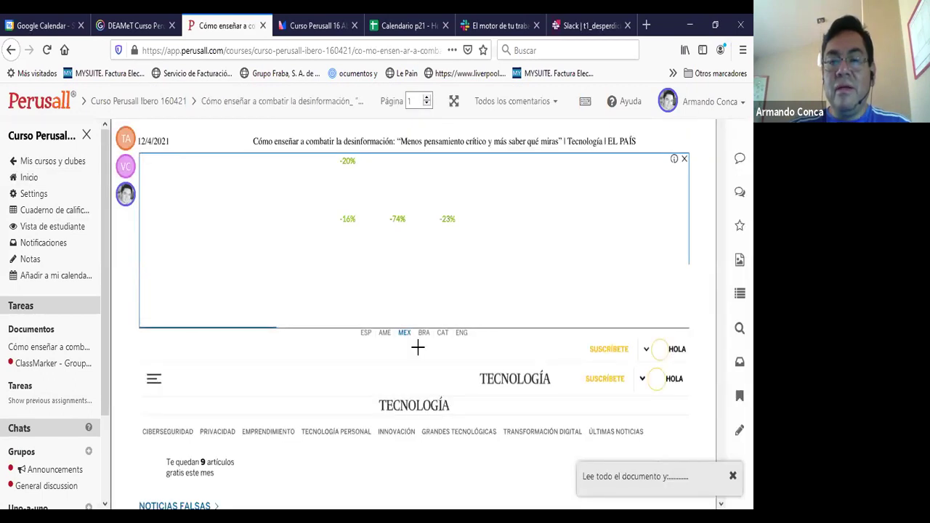
scroll(464, 352, "down", 4)
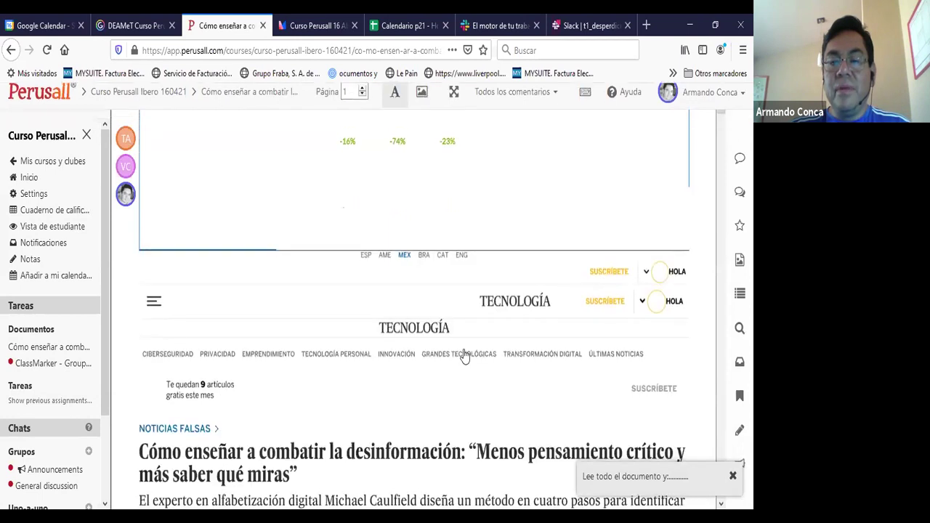
scroll(464, 348, "down", 5)
scroll(464, 343, "up", 4)
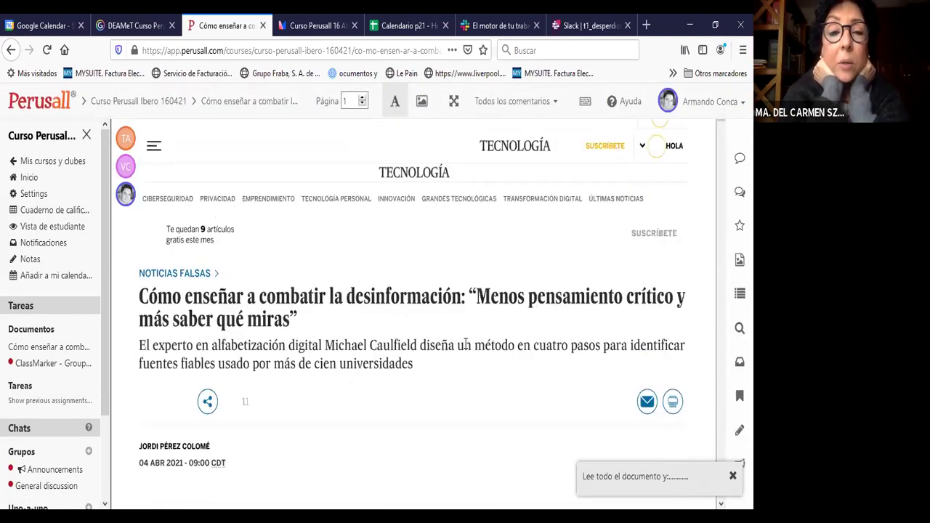
scroll(465, 343, "down", 2)
scroll(465, 343, "up", 5)
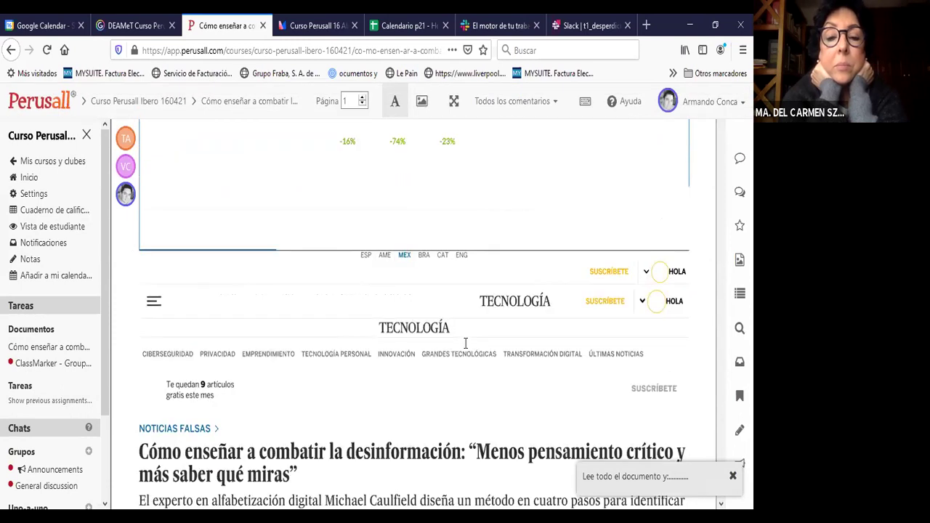
Check the evaluation rubric in Slack once more and return to the fake news article in Perusall.
left_click(590, 27)
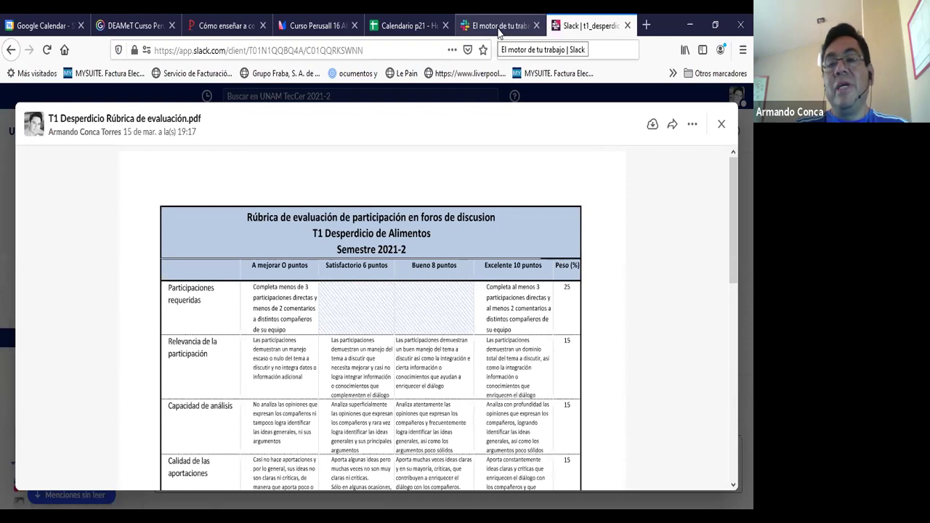
left_click(220, 26)
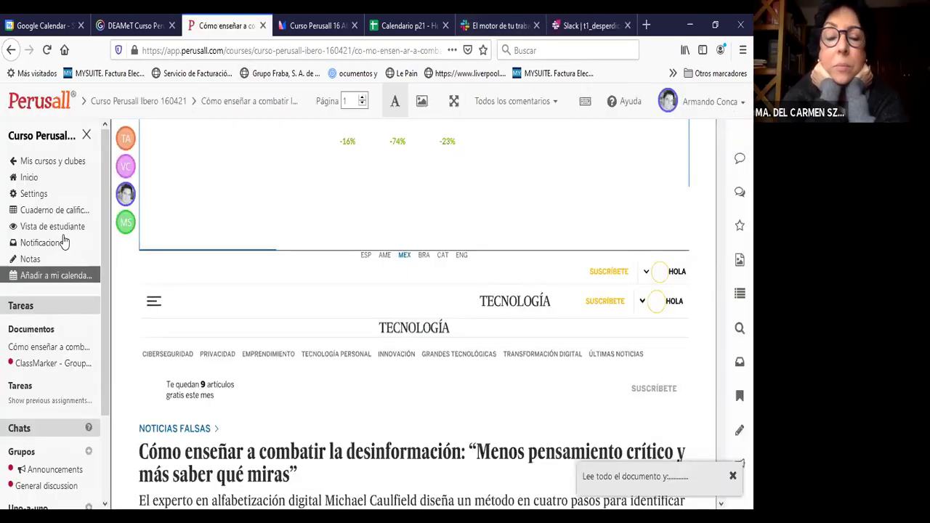
left_click(67, 348)
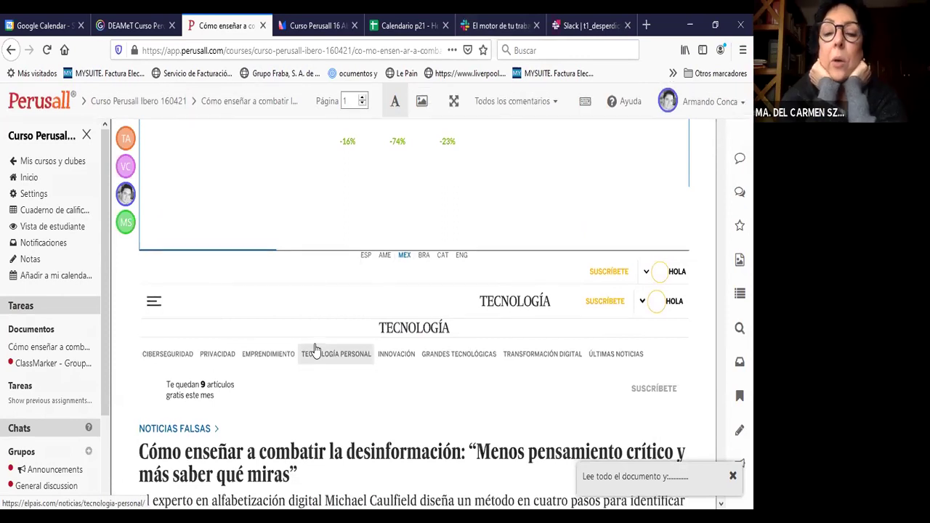
Go to the article's opening paragraphs on page 2 and try to highlight a passage to start a conversation.
scroll(311, 336, "down", 2)
scroll(275, 401, "down", 2)
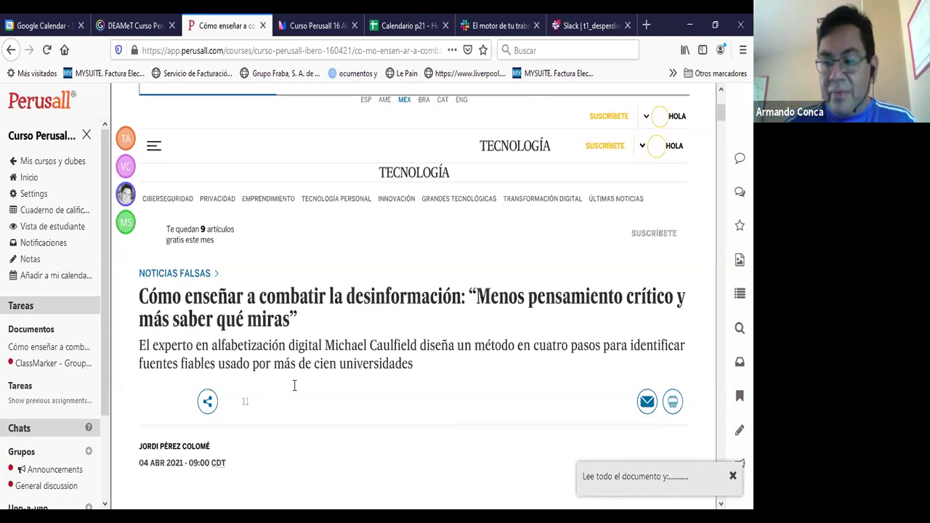
scroll(294, 385, "down", 2)
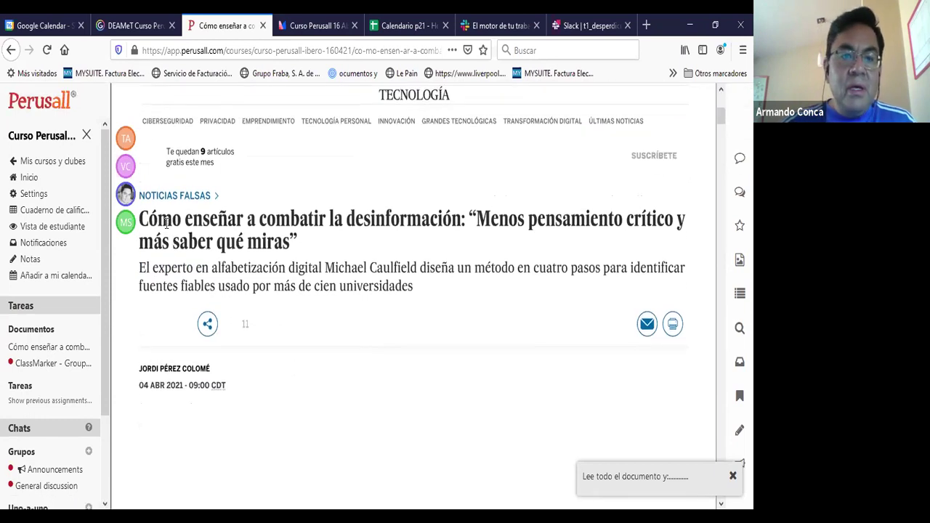
scroll(215, 284, "up", 1)
scroll(215, 285, "down", 5)
scroll(215, 283, "down", 10)
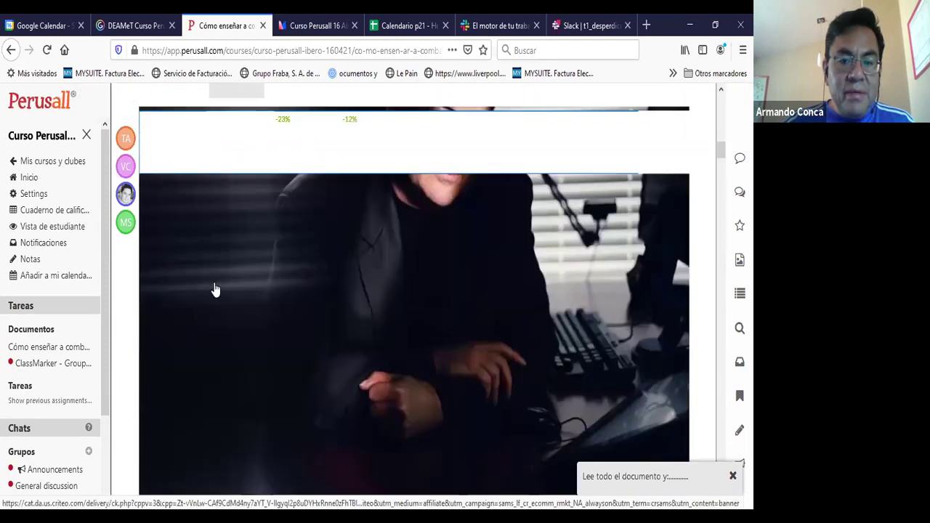
scroll(215, 284, "down", 3)
scroll(215, 283, "down", 2)
left_click_drag(226, 242, 412, 242)
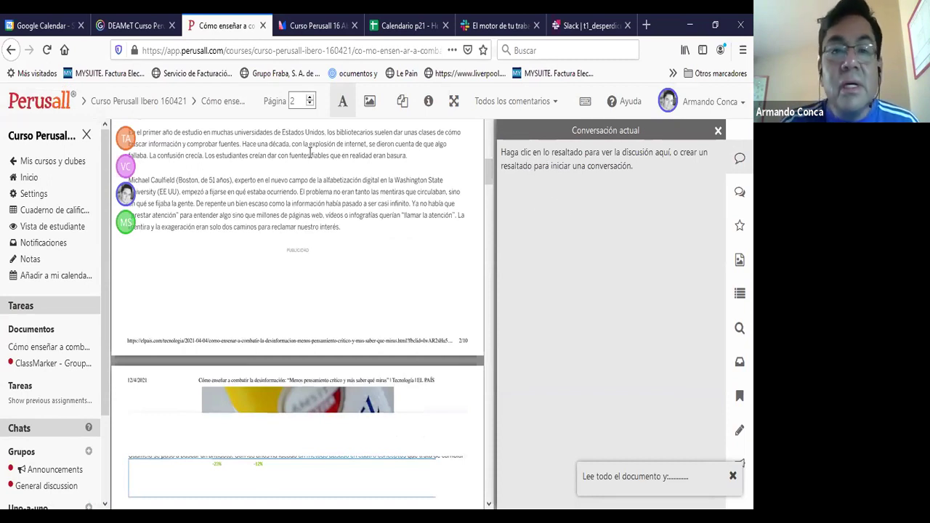
Highlight the age 51 in the second paragraph on page 2 and post the comment "¿Qué puedo entender sobre este concepto? No me quedó claro.".
double_click(212, 179)
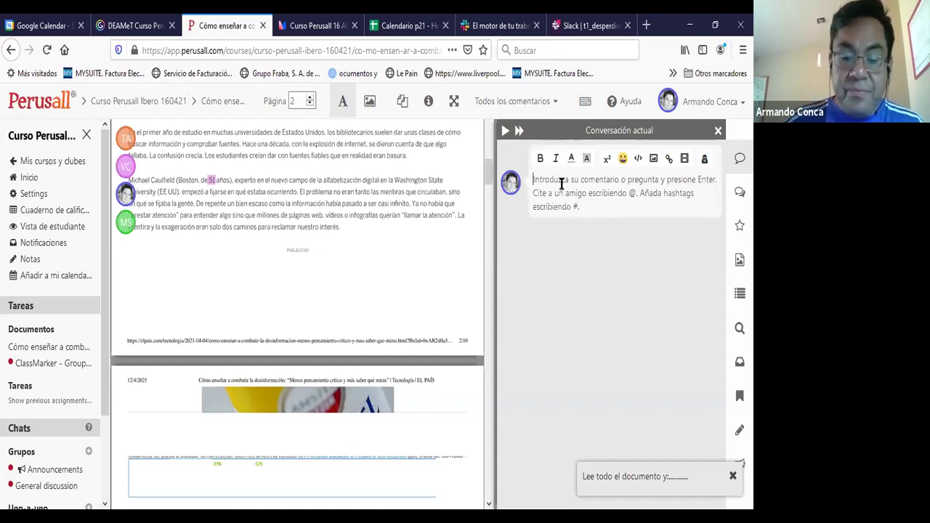
type("¿")
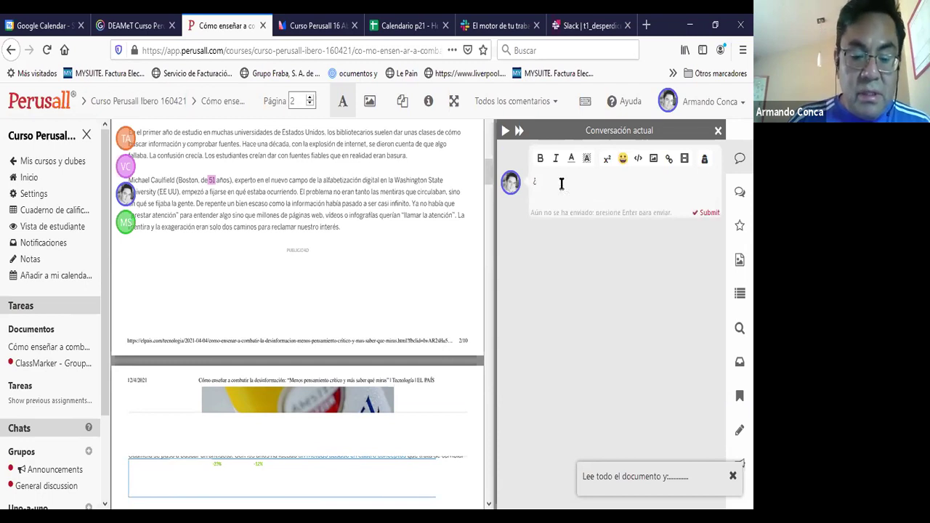
type("Qué")
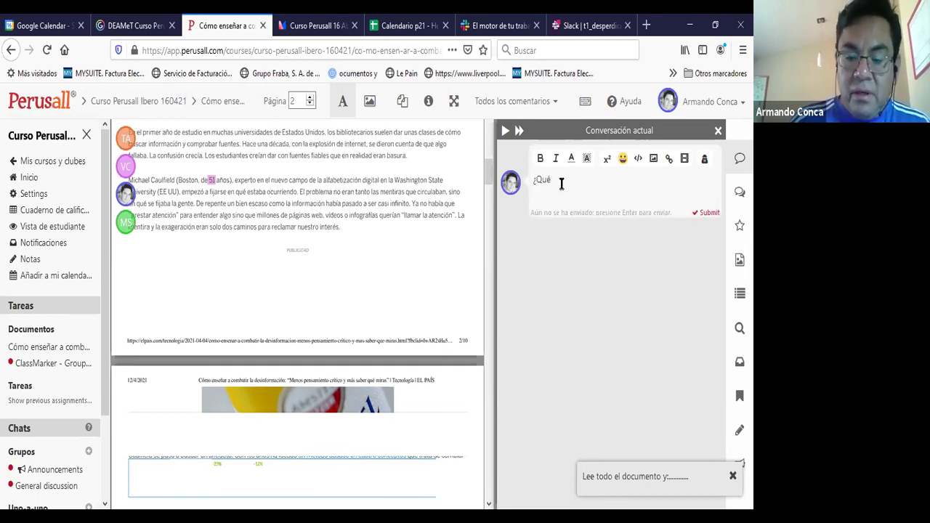
type("puedo entender sobre este concepto")
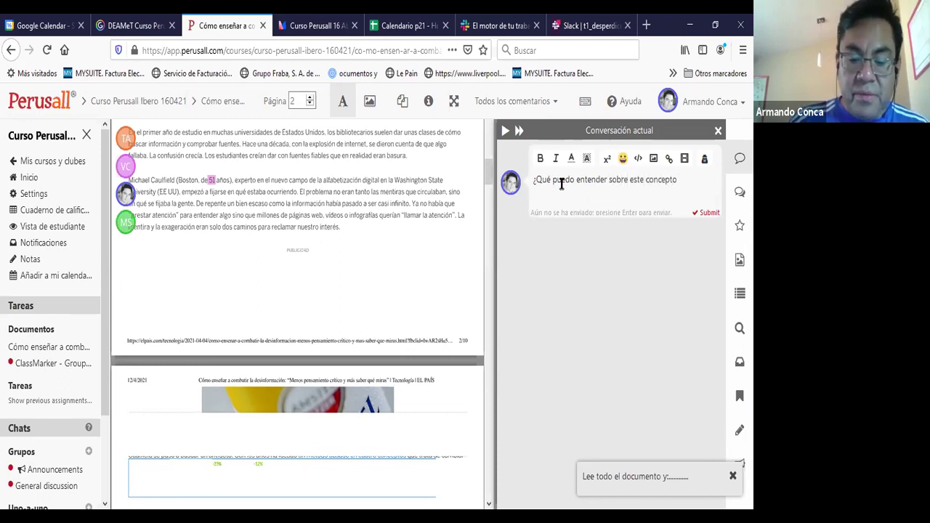
type(" qued'claro.")
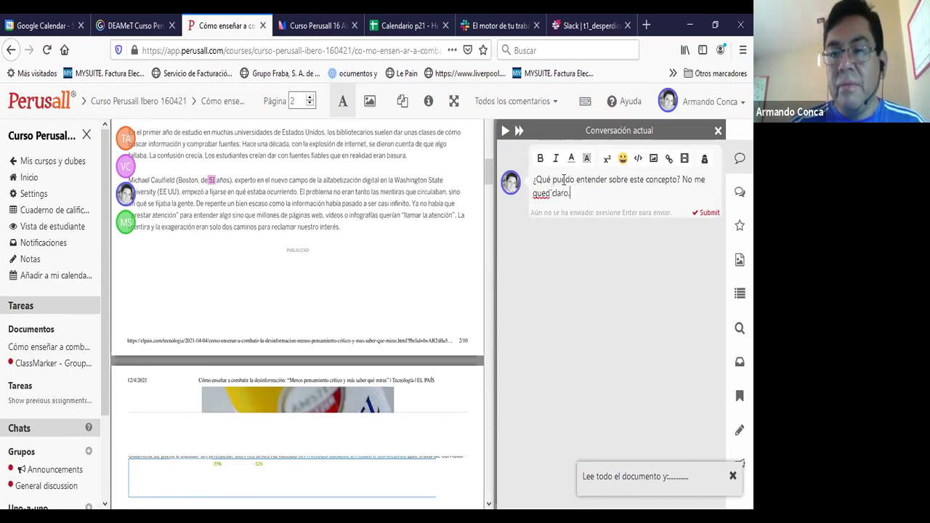
key("Delete")
type("o")
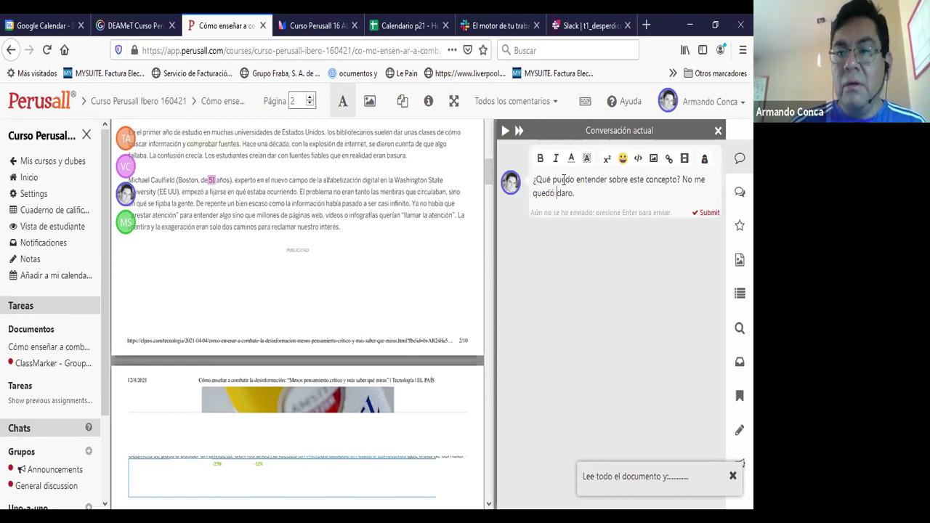
left_click(710, 213)
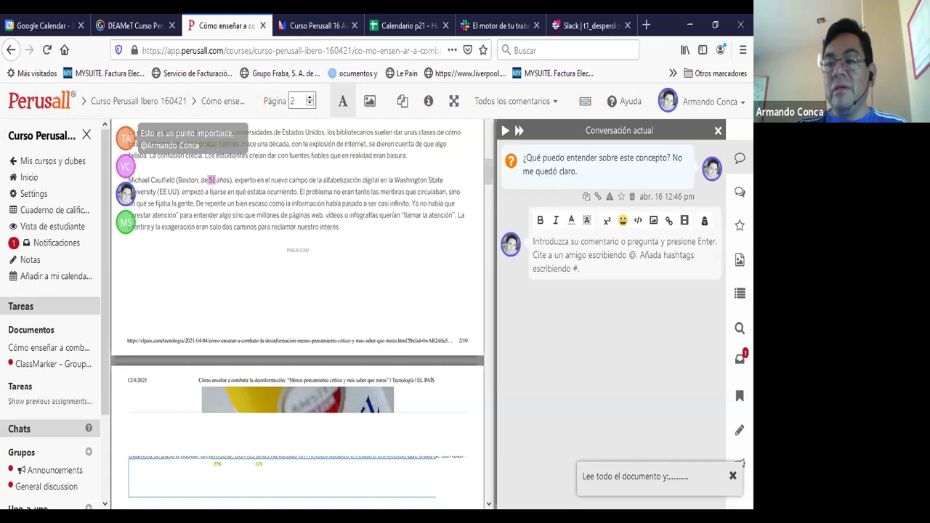
View the list of all conversations for the article, return to the current conversation, and look over page 2.
left_click(740, 191)
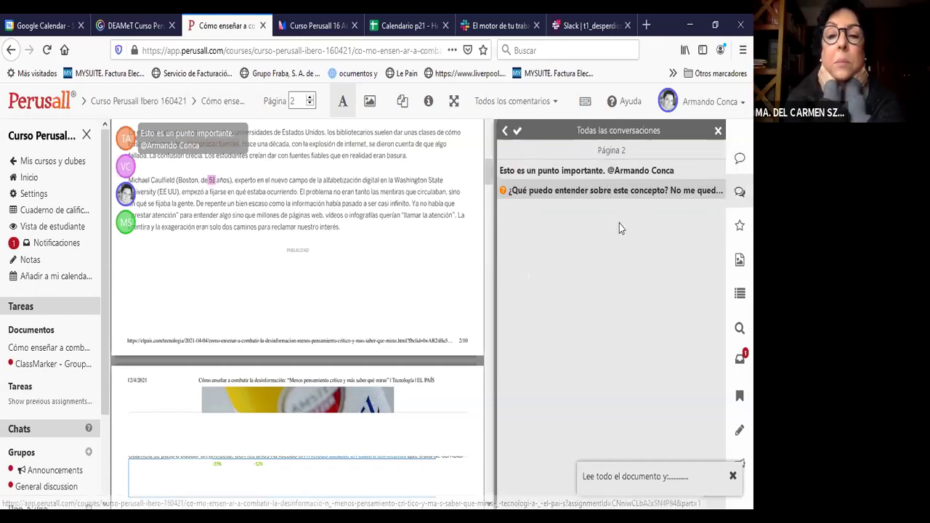
left_click(740, 158)
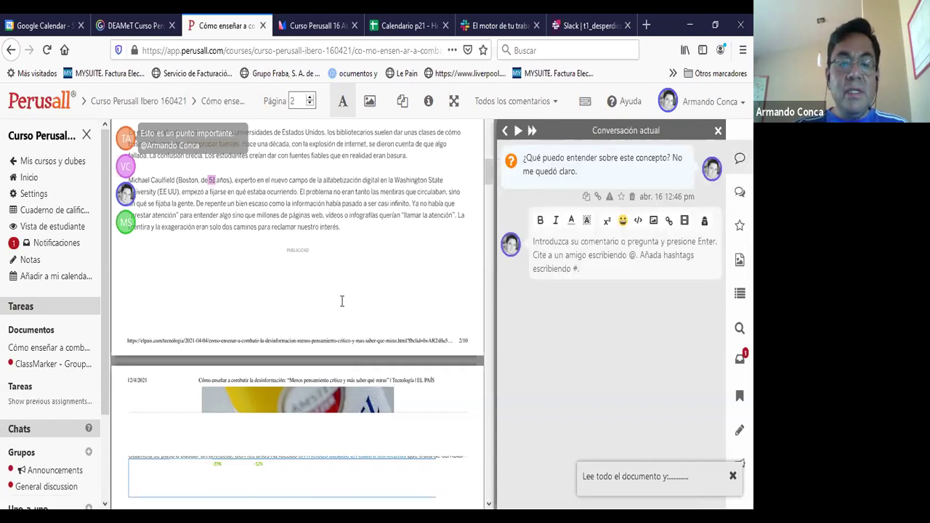
scroll(341, 301, "down", 3)
scroll(341, 306, "up", 5)
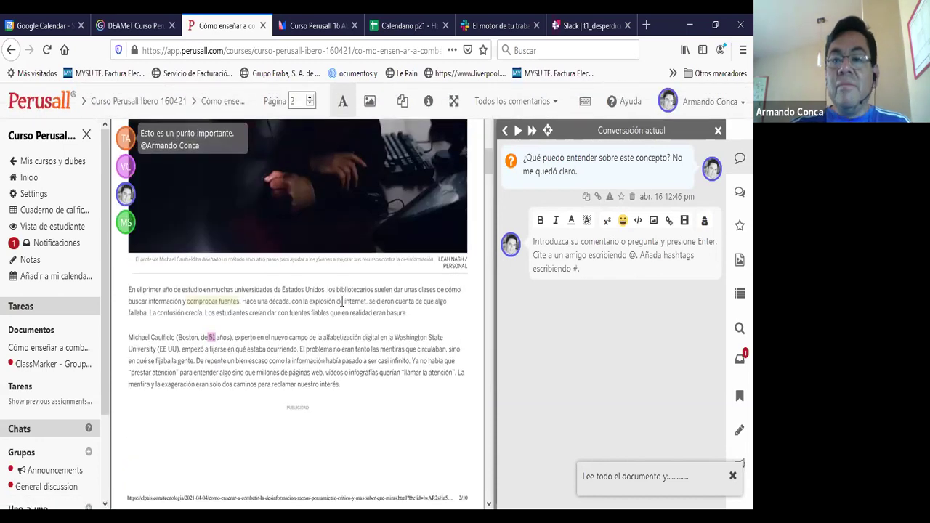
scroll(342, 301, "up", 3)
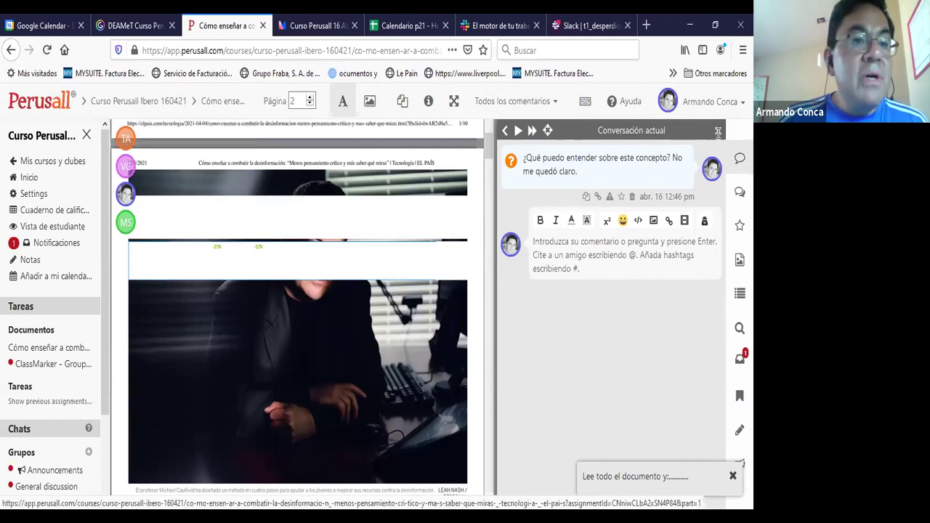
Leave the article, switch to the UNAM Tecnología de Cereales 2021-2 course, and display its student list.
left_click(31, 178)
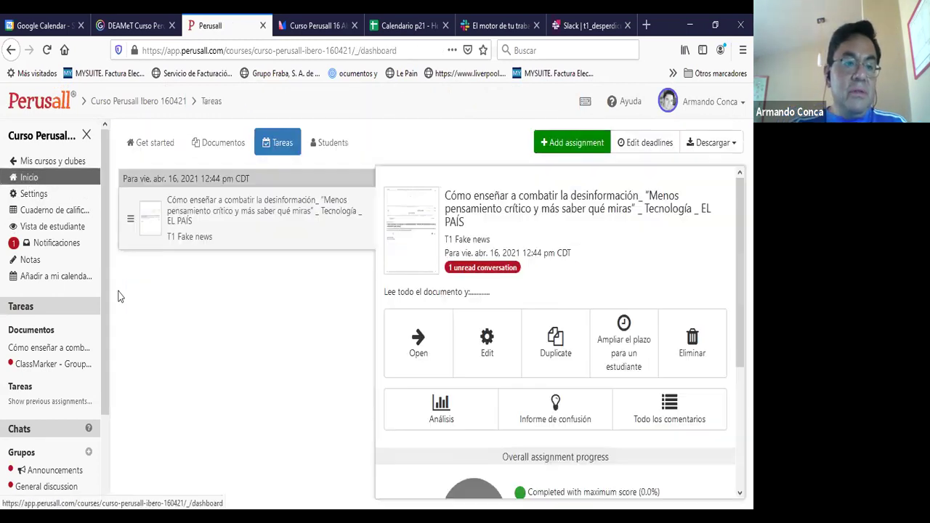
left_click(61, 163)
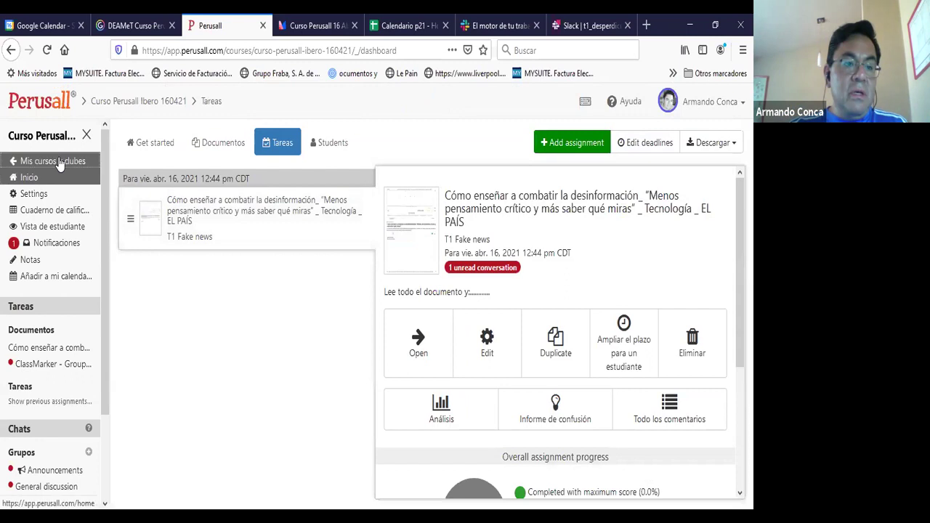
left_click(116, 473)
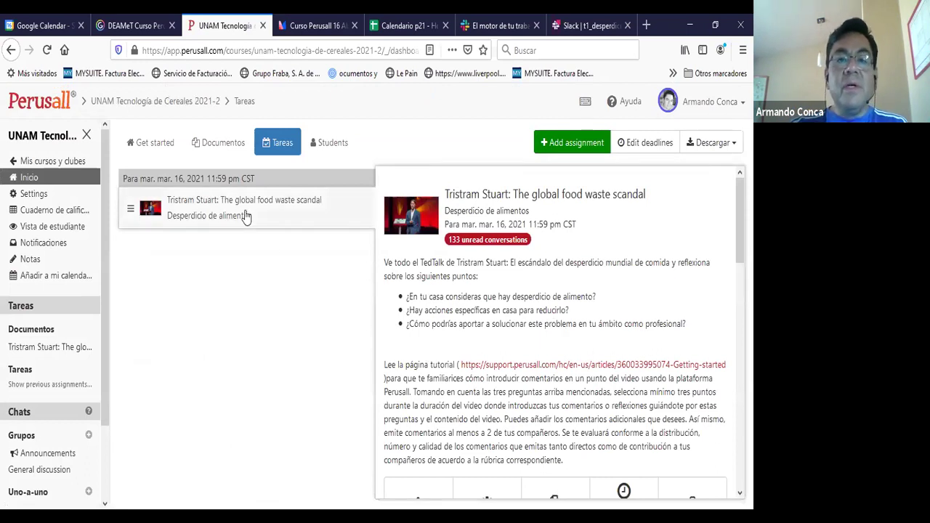
left_click(334, 145)
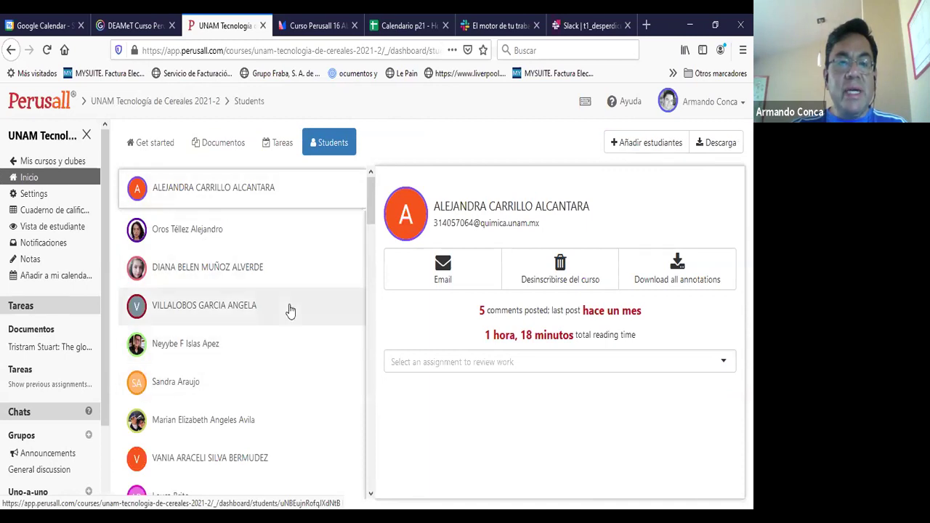
Select the second student in the list and show their work for the Desperdicio de alimentos assignment.
left_click(216, 231)
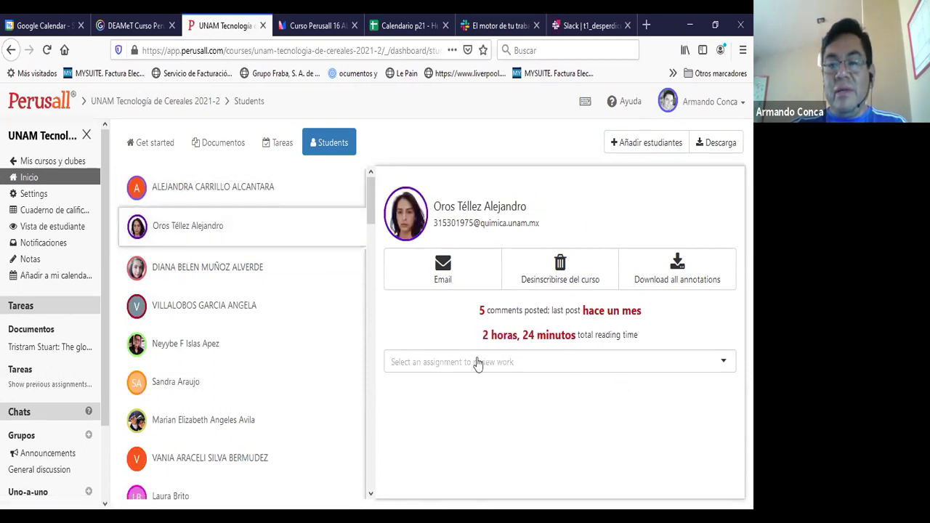
left_click(420, 365)
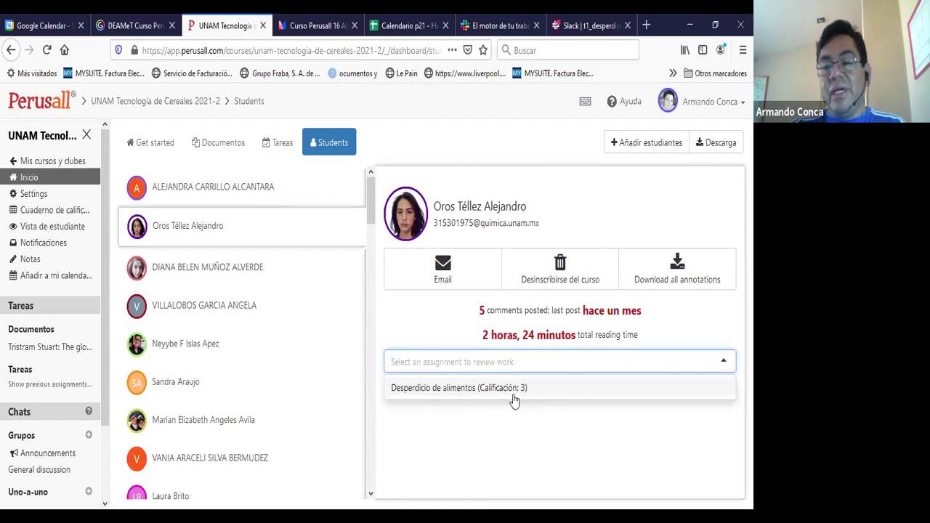
left_click(447, 390)
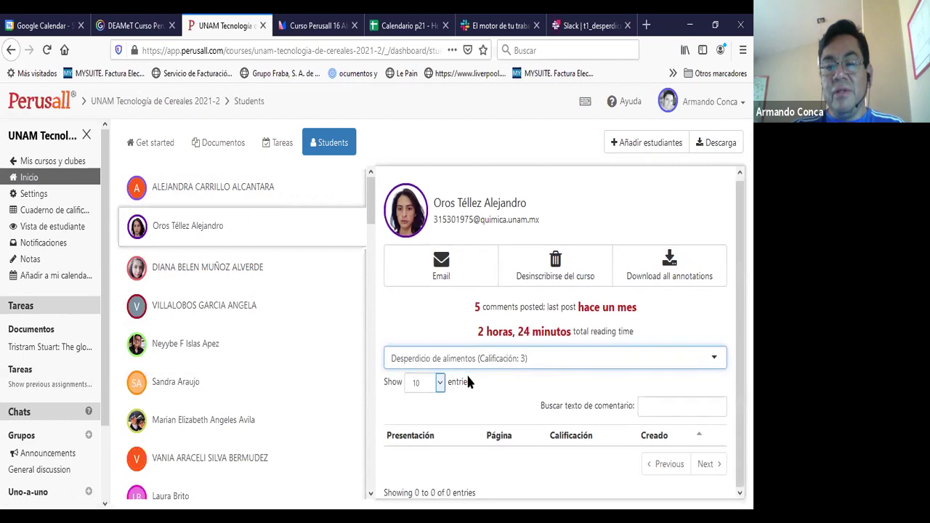
Examine the student's comments and replies for the assignment, along with the score given to each one.
scroll(560, 385, "down", 5)
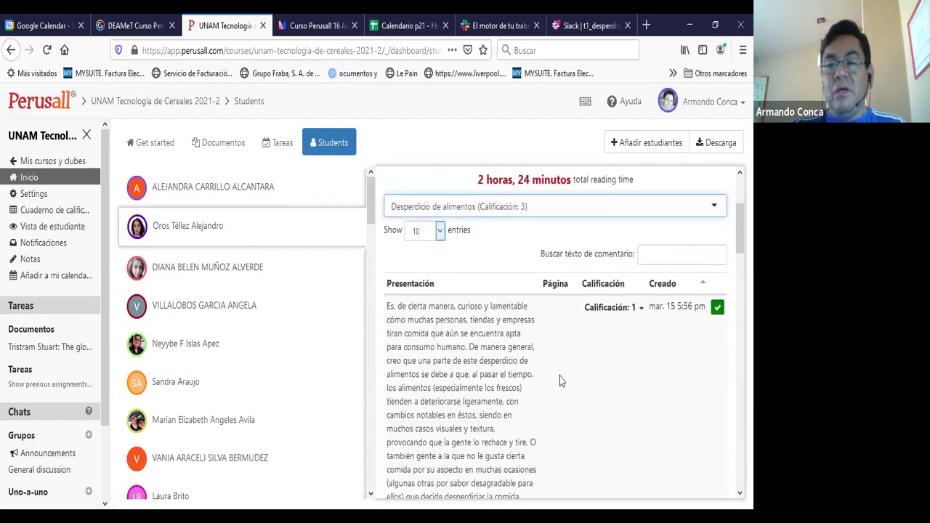
scroll(562, 308, "down", 5)
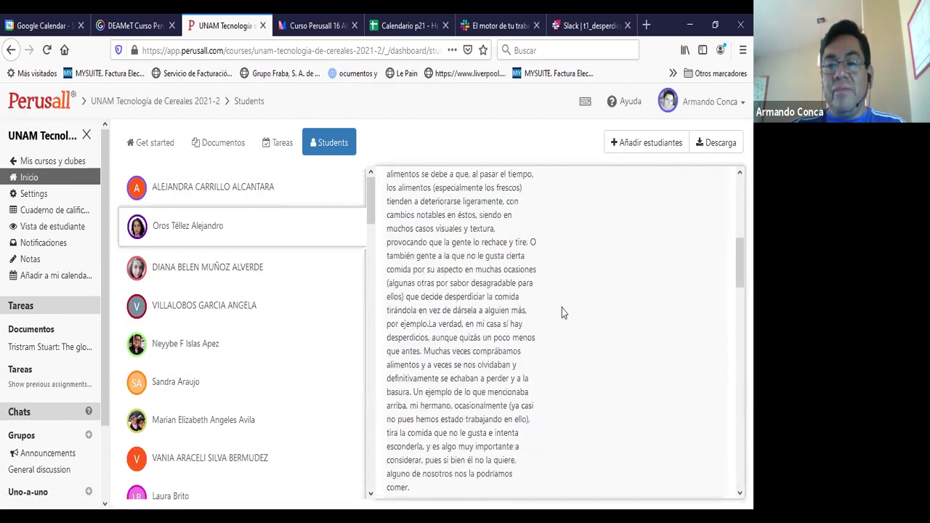
scroll(561, 308, "up", 10)
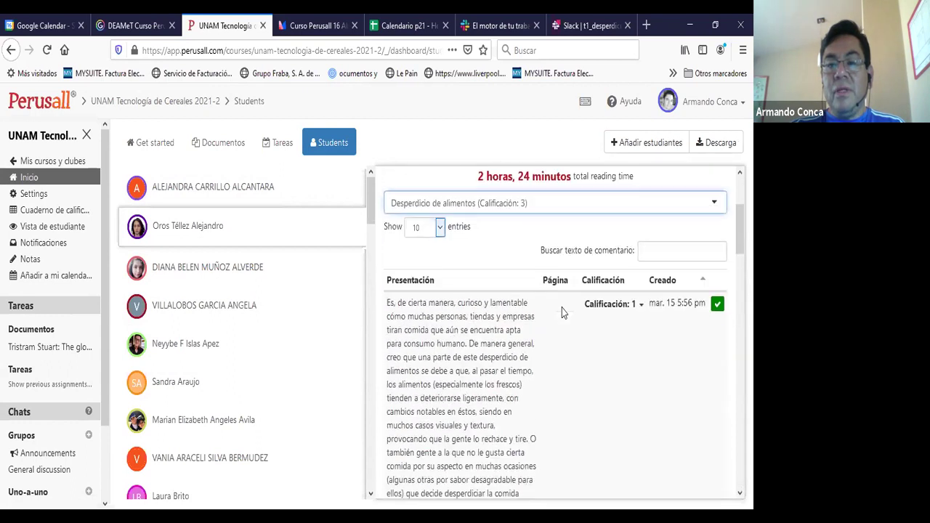
scroll(571, 347, "down", 2)
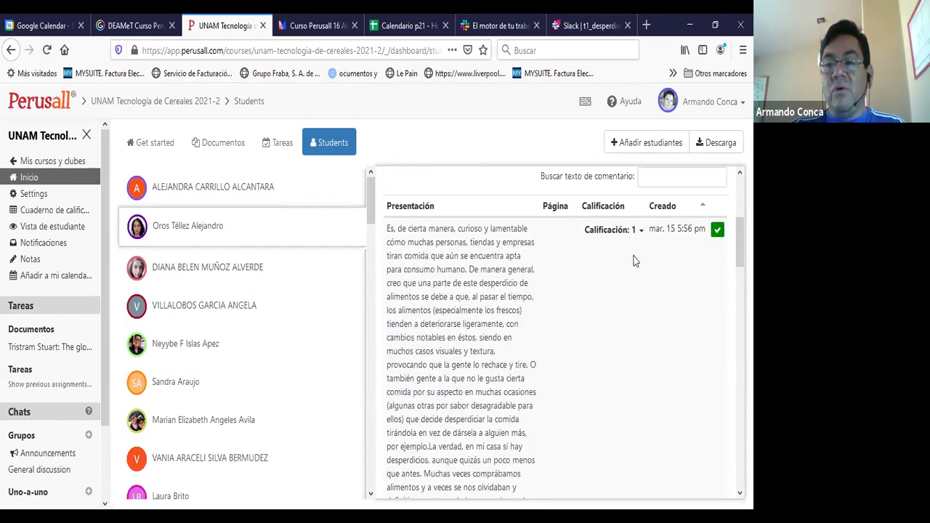
scroll(566, 266, "down", 5)
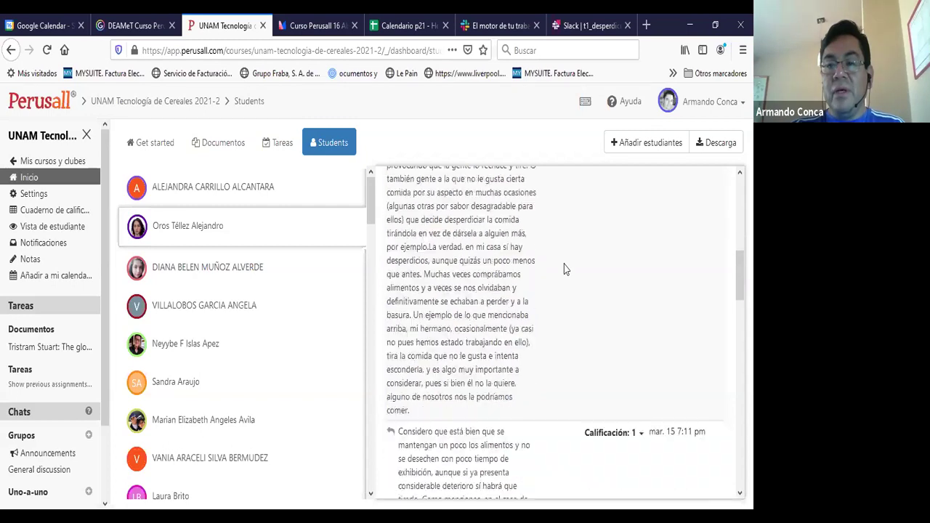
scroll(564, 265, "down", 5)
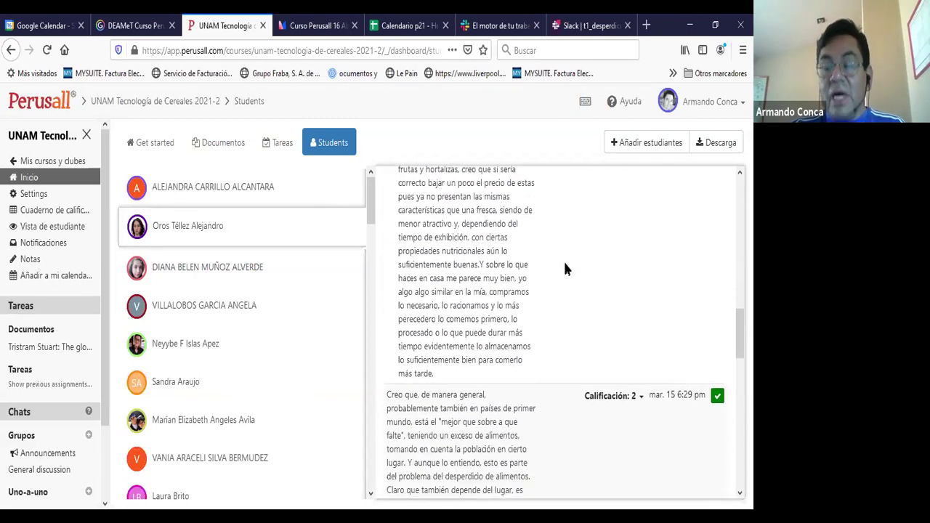
scroll(563, 264, "up", 8)
scroll(565, 269, "up", 3)
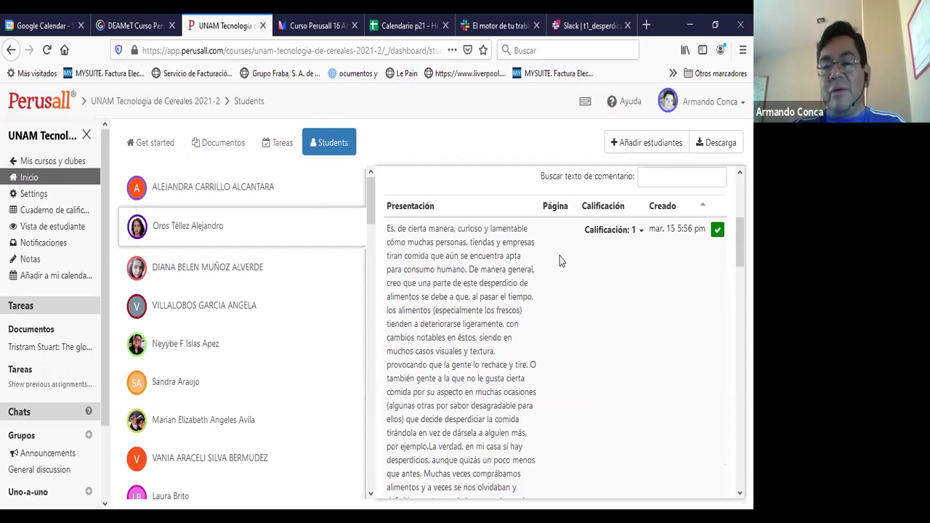
scroll(563, 284, "down", 3)
scroll(564, 287, "down", 6)
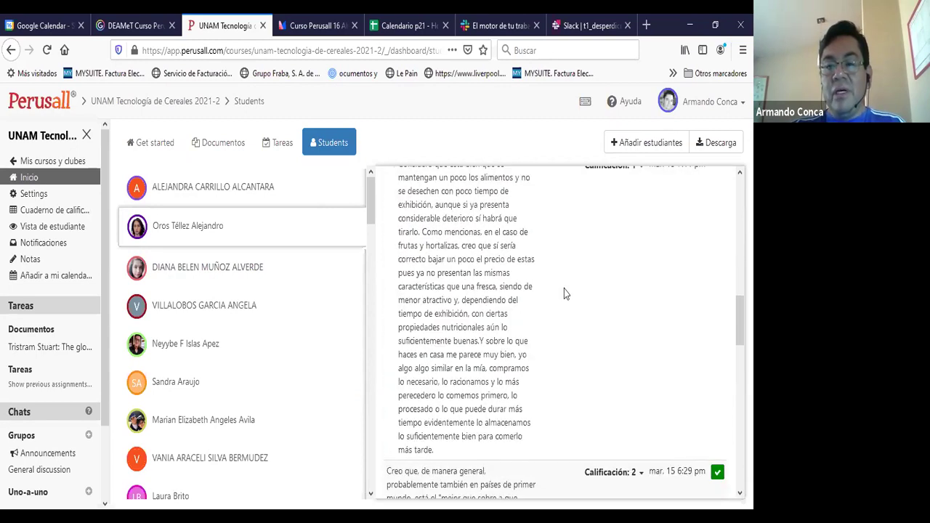
scroll(565, 293, "down", 8)
scroll(564, 289, "down", 6)
scroll(563, 291, "up", 5)
scroll(564, 291, "up", 8)
scroll(564, 289, "up", 10)
scroll(564, 289, "down", 5)
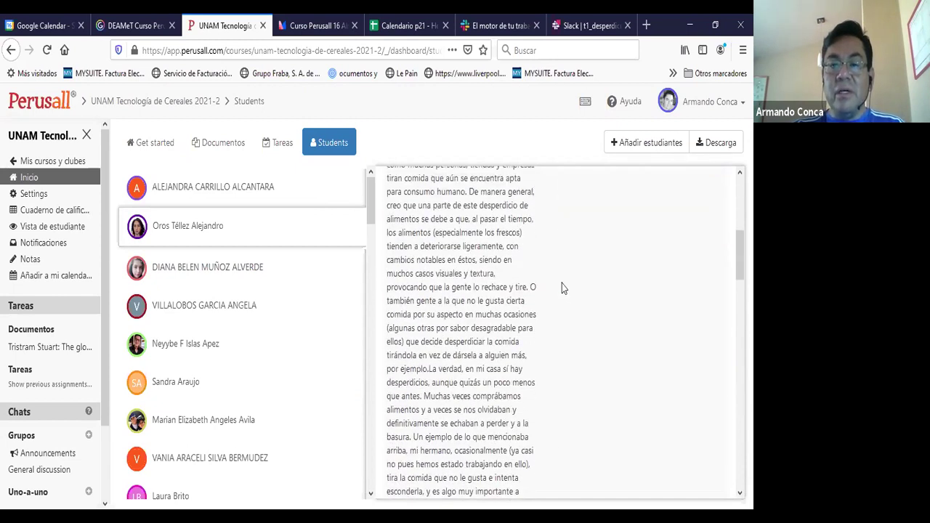
scroll(440, 234, "up", 1)
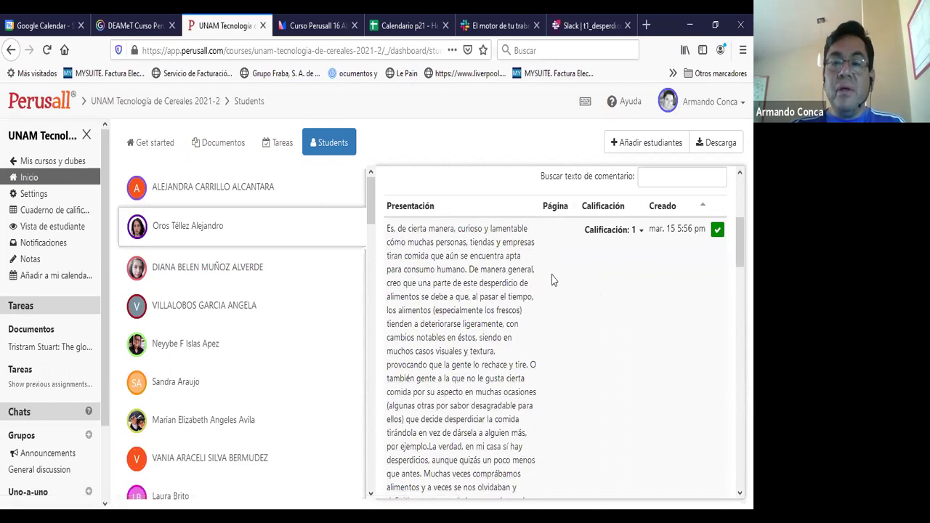
scroll(574, 283, "down", 1)
scroll(551, 279, "up", 1)
scroll(551, 275, "down", 5)
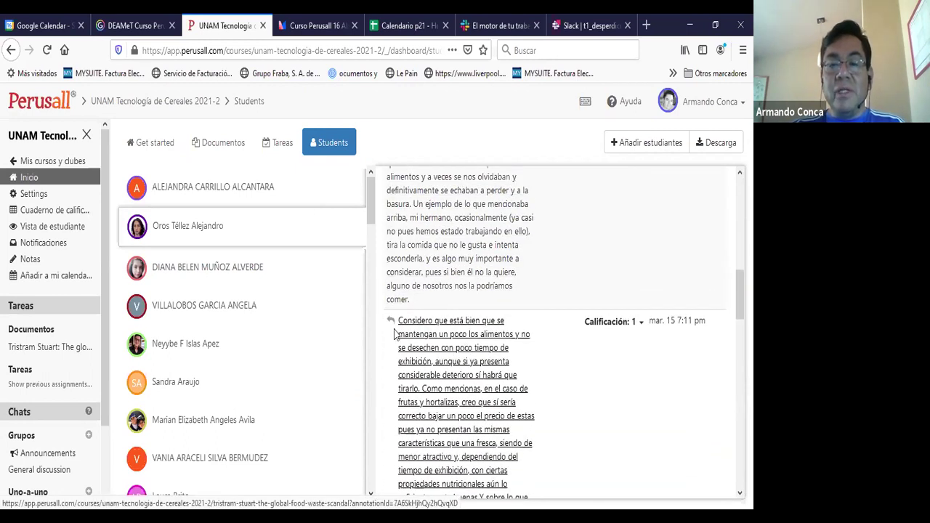
mouse_move(392, 327)
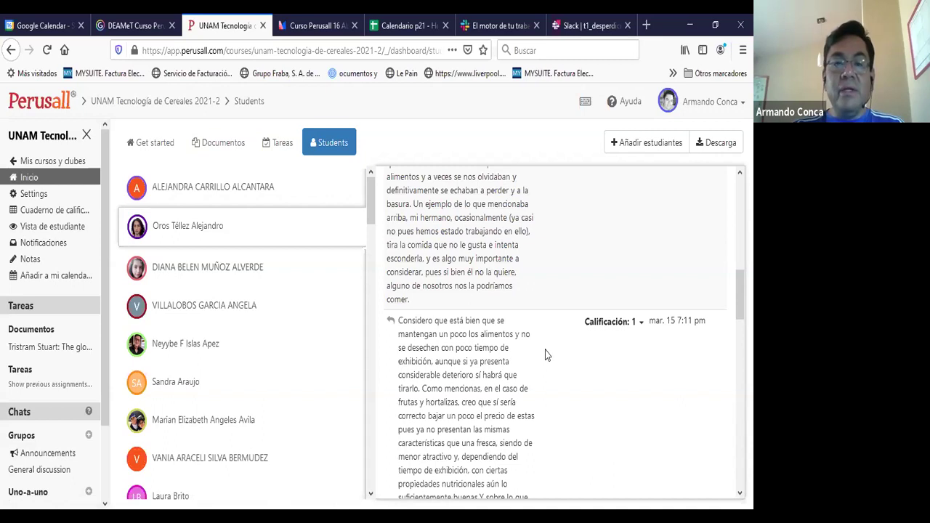
scroll(545, 350, "up", 10)
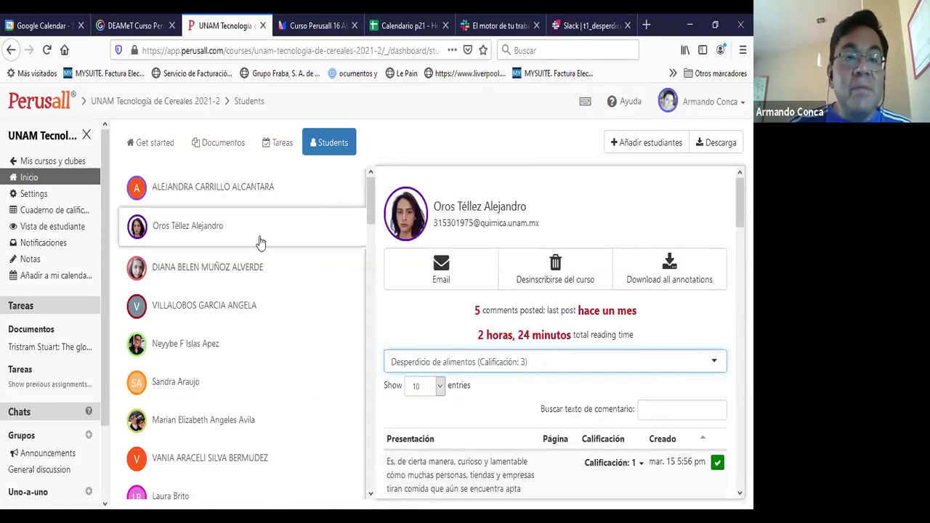
Show the course's previous assignments and open the Desperdicio de alimentos video assignment.
left_click(68, 385)
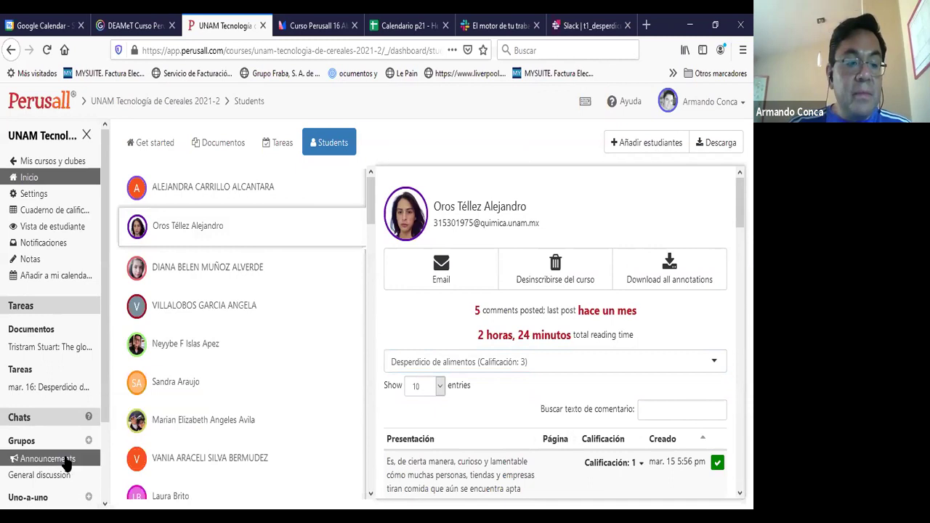
left_click(48, 387)
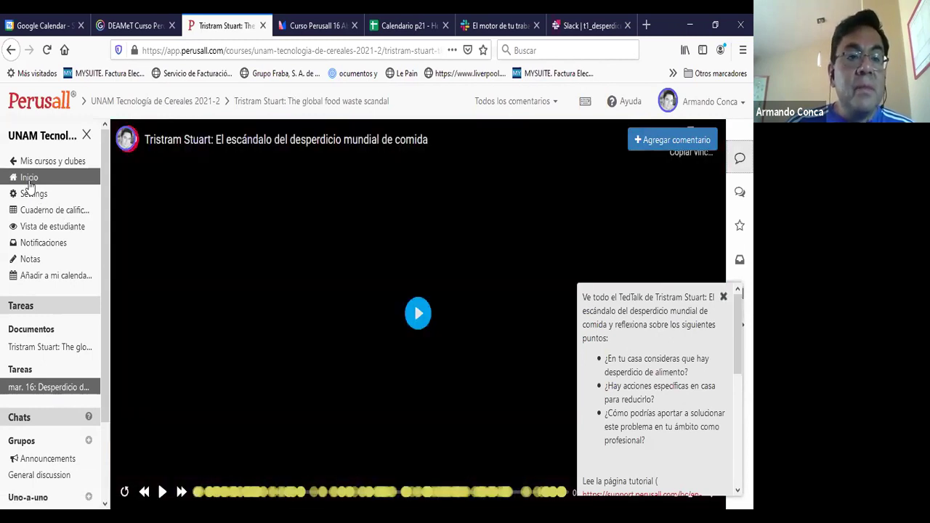
Return to the course home and look over the Desperdicio de alimentos assignment's options and overall progress.
left_click(29, 180)
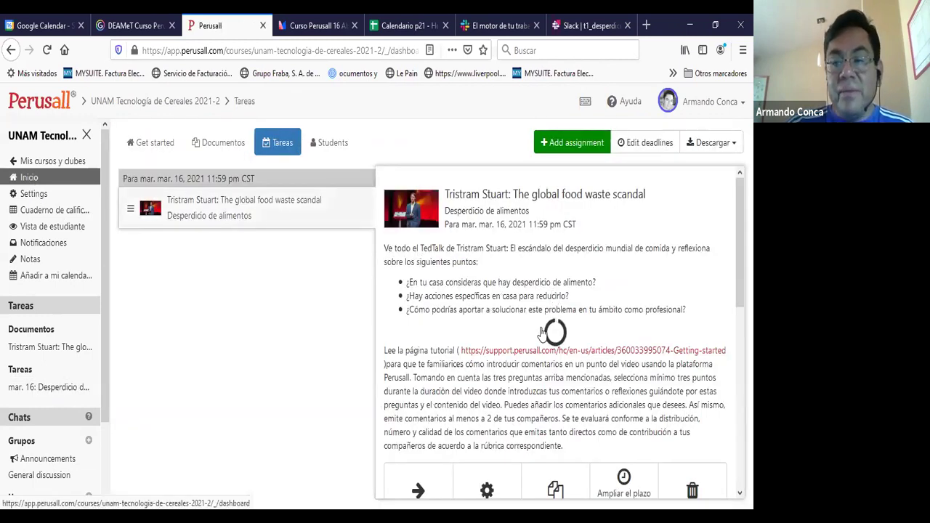
scroll(542, 327, "down", 2)
scroll(509, 341, "down", 1)
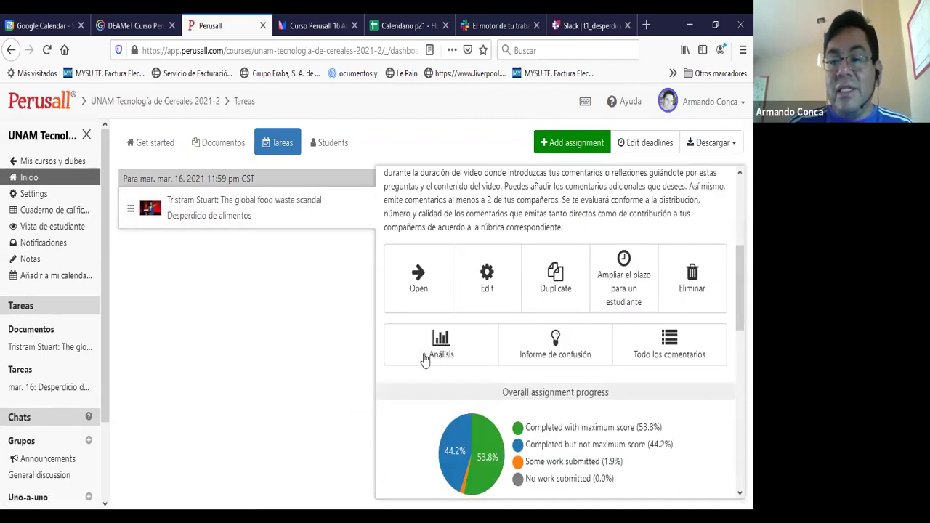
View the Desperdicio de alimentos assignment's comment submission timing chart in its analytics, including the busiest hour, and close the report.
left_click(441, 353)
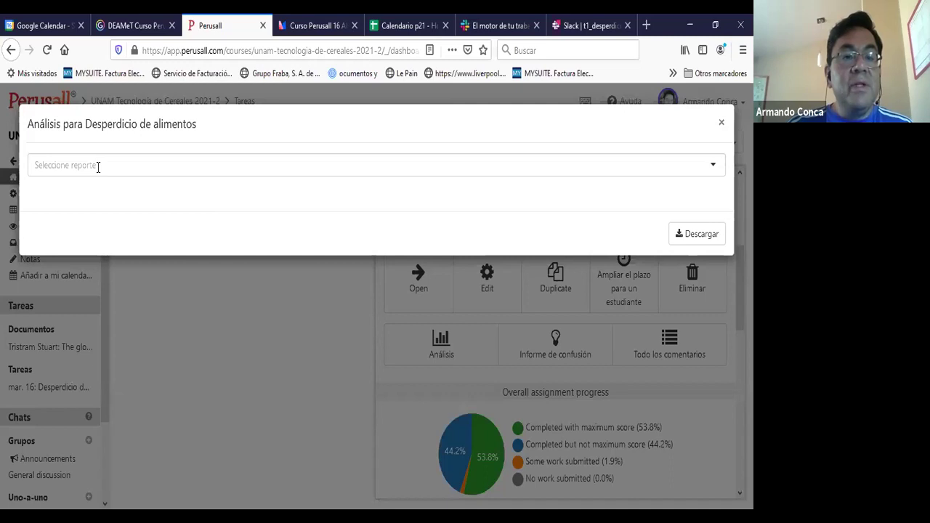
left_click(99, 167)
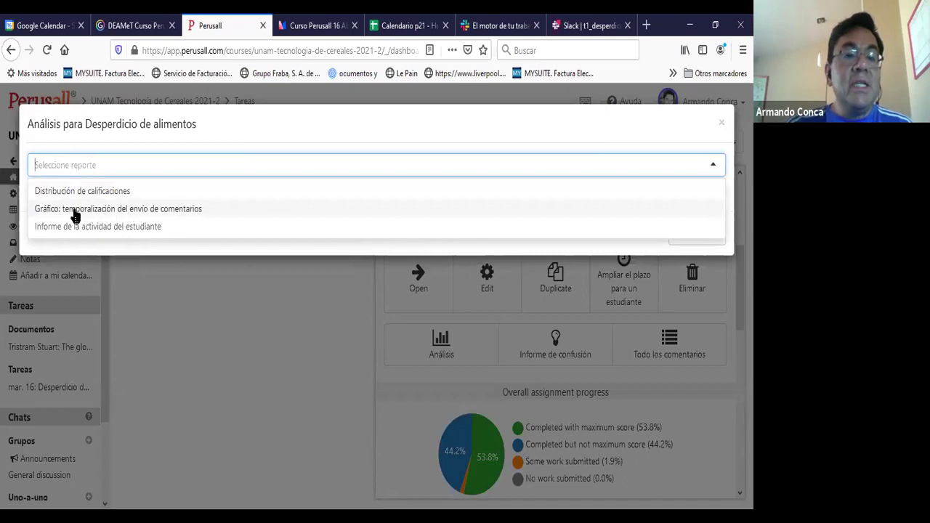
left_click(96, 211)
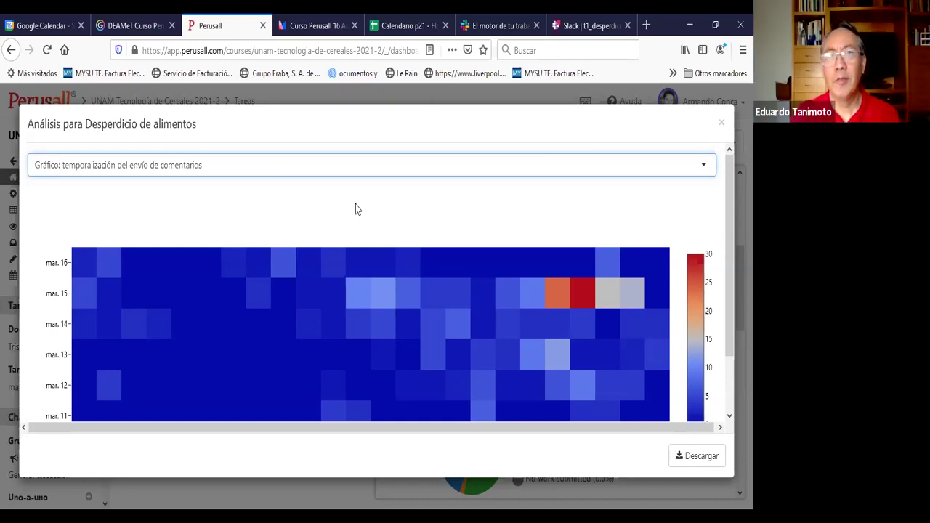
mouse_move(586, 299)
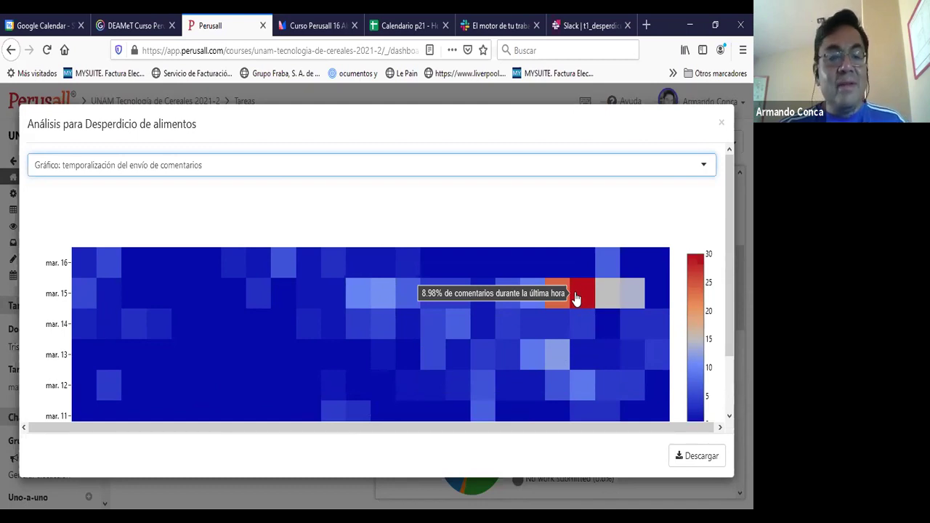
scroll(567, 342, "down", 2)
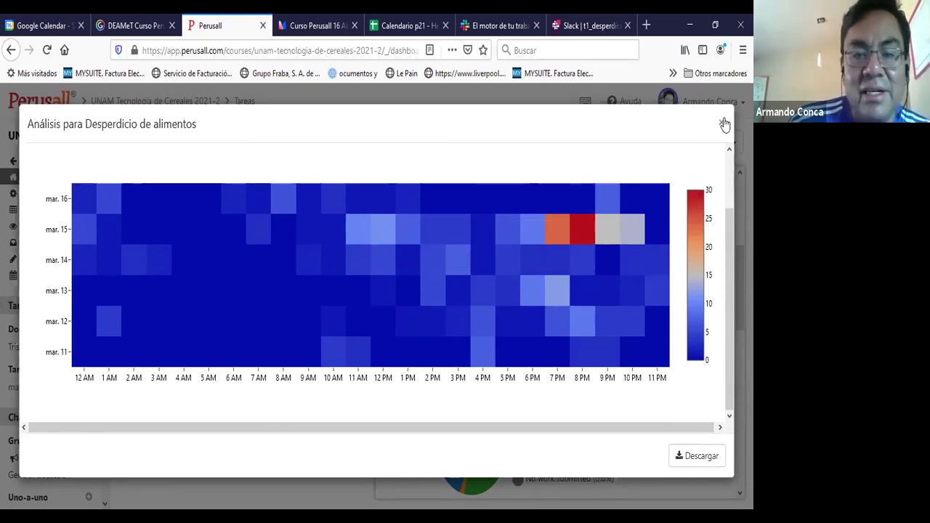
left_click(339, 92)
Review the student activity report (Informe de la actividad del estudiante) for the Desperdicio de alimentos assignment and close it.
left_click(454, 349)
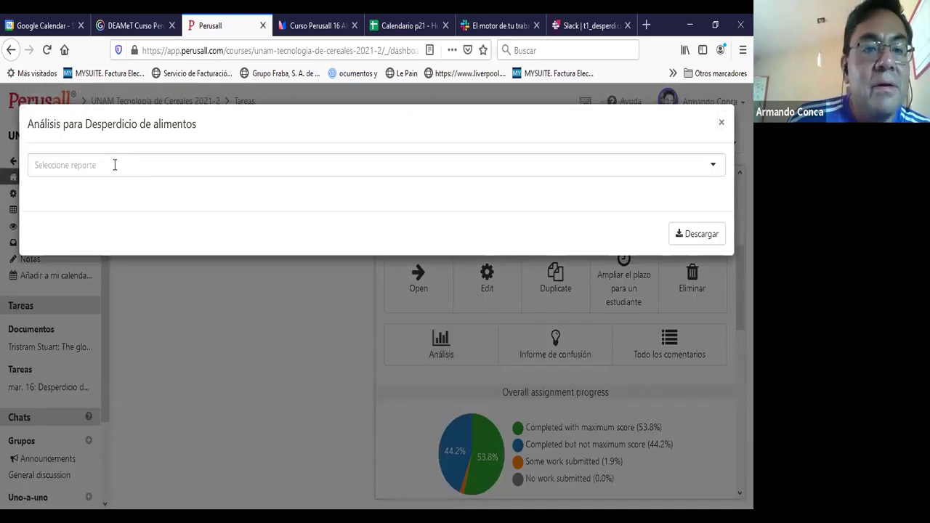
left_click(114, 165)
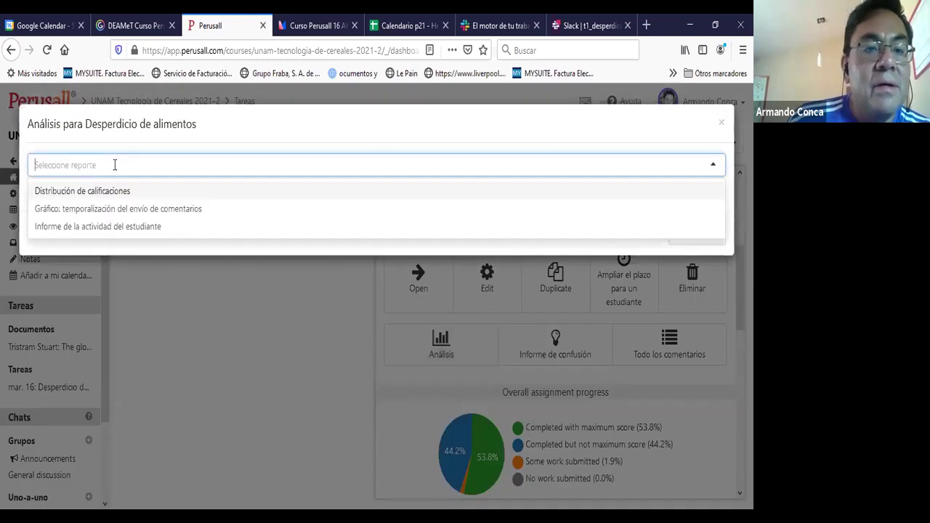
left_click(133, 228)
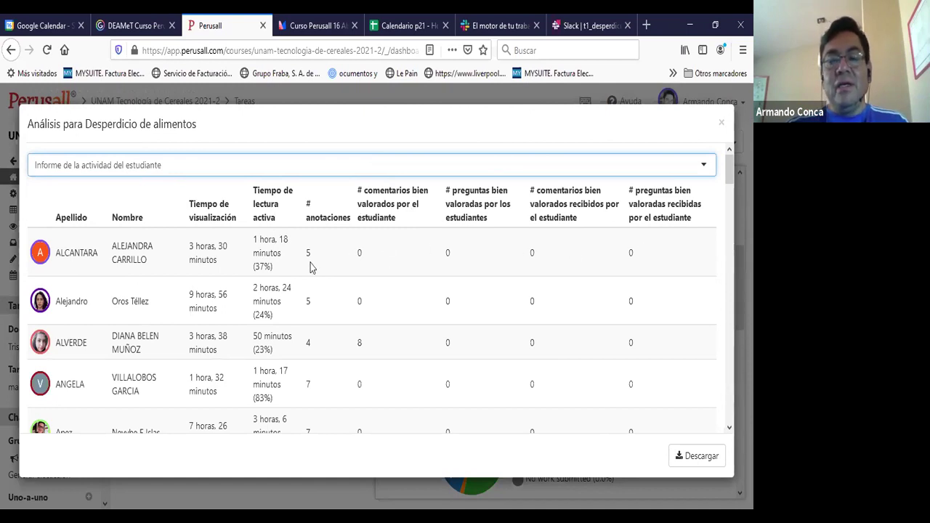
scroll(310, 268, "down", 5)
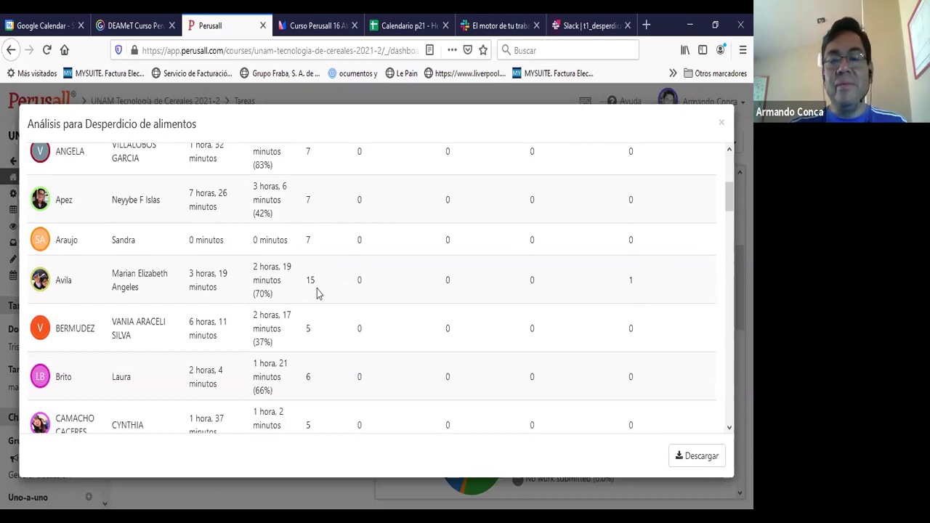
scroll(317, 292, "down", 5)
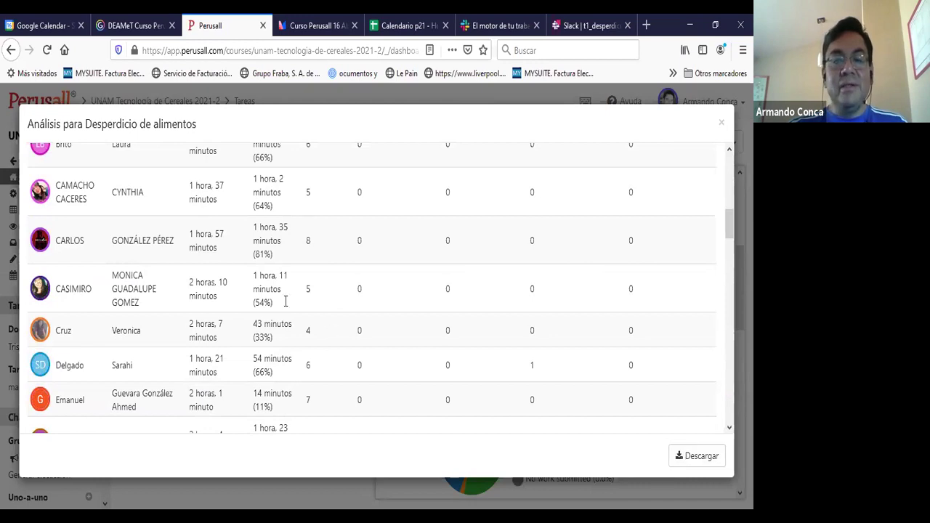
scroll(256, 292, "down", 3)
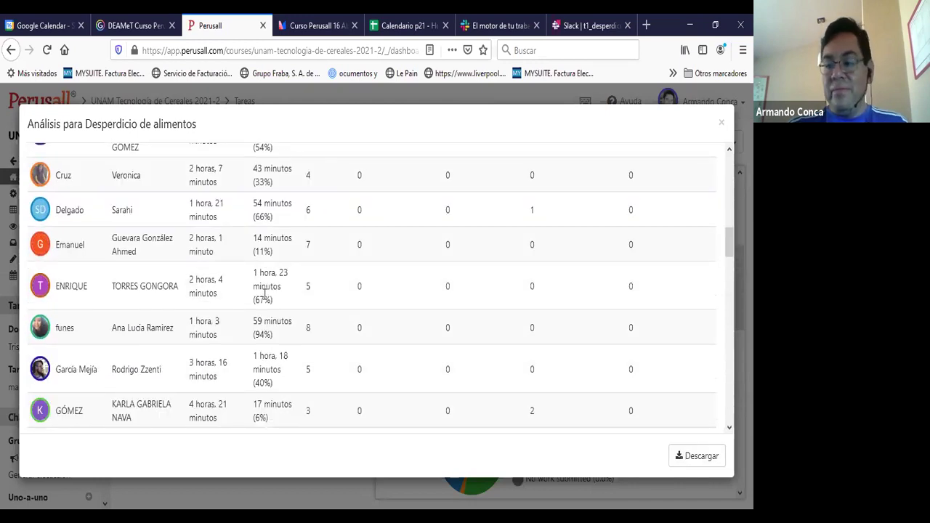
scroll(266, 293, "down", 3)
scroll(272, 298, "up", 8)
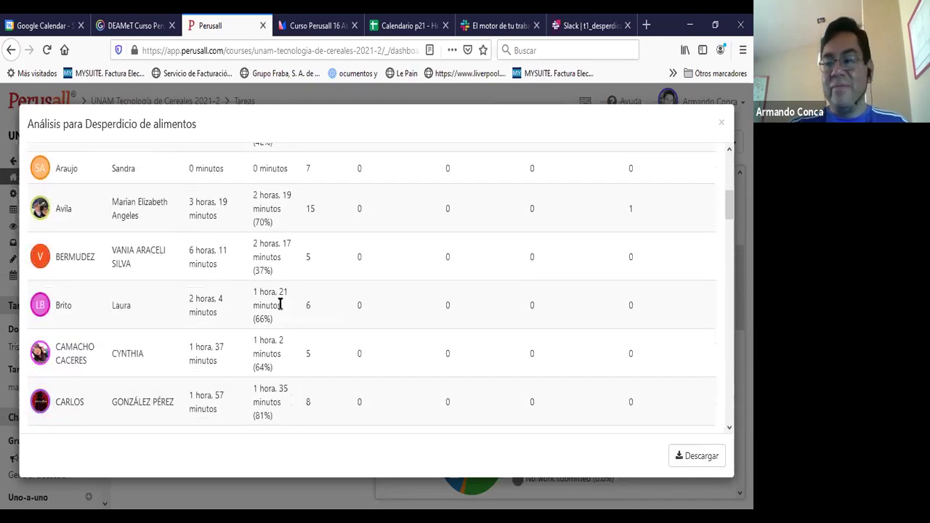
scroll(280, 304, "up", 5)
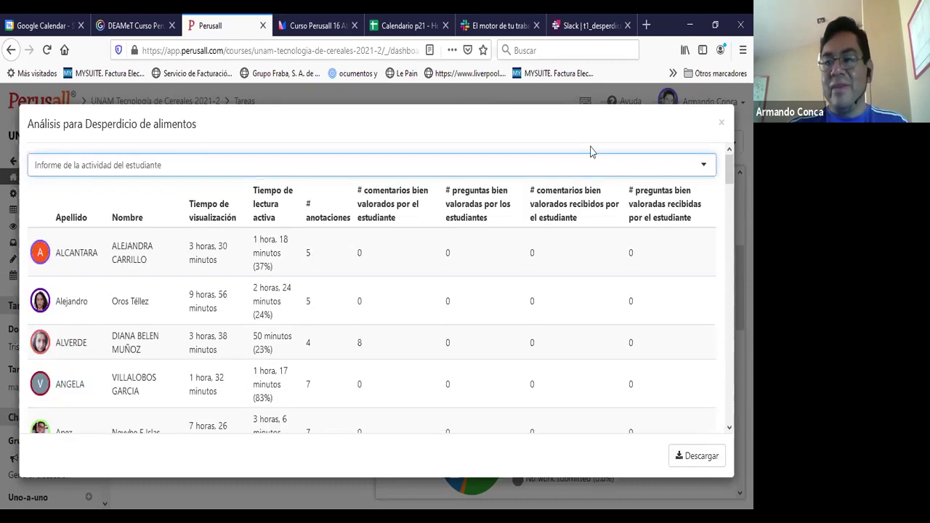
left_click(722, 123)
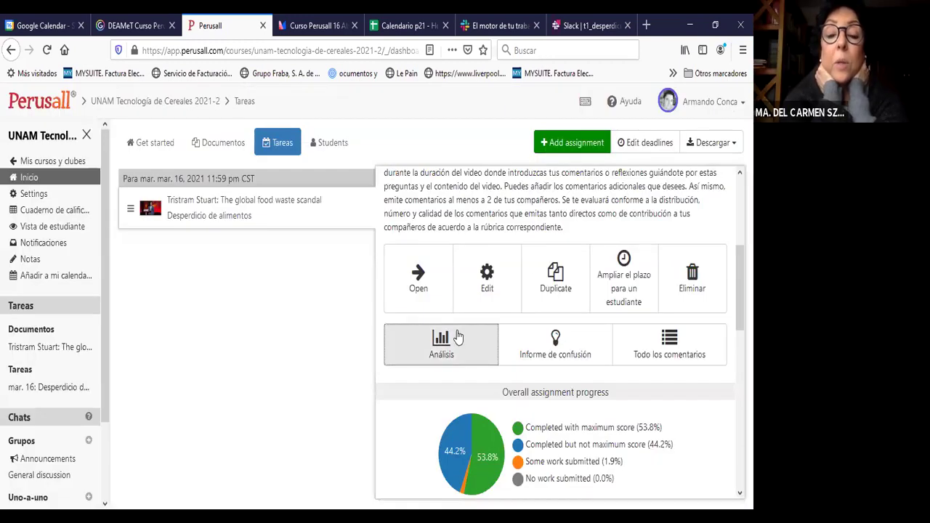
Reopen the assignment's analytics, switch from the student activity report to the grade distribution, inspect its bars and close the report.
scroll(458, 336, "up", 2)
scroll(458, 336, "down", 2)
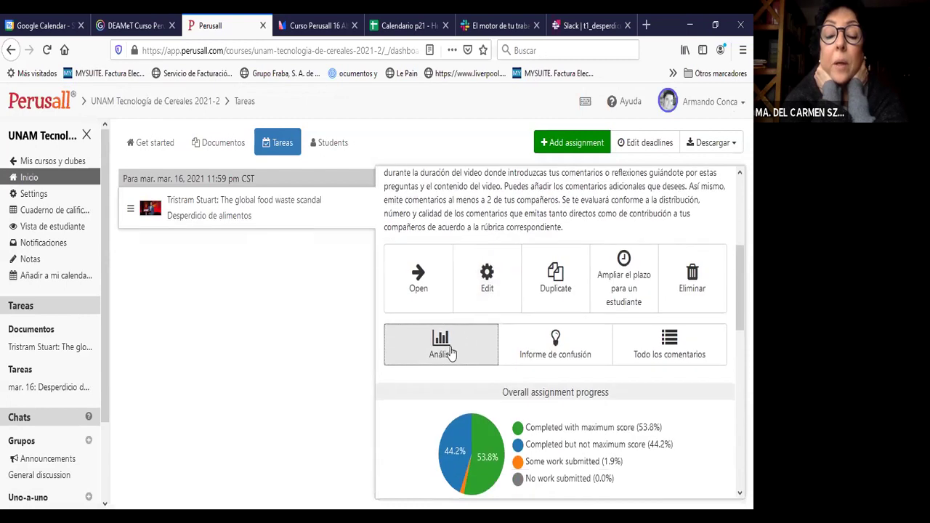
left_click(452, 352)
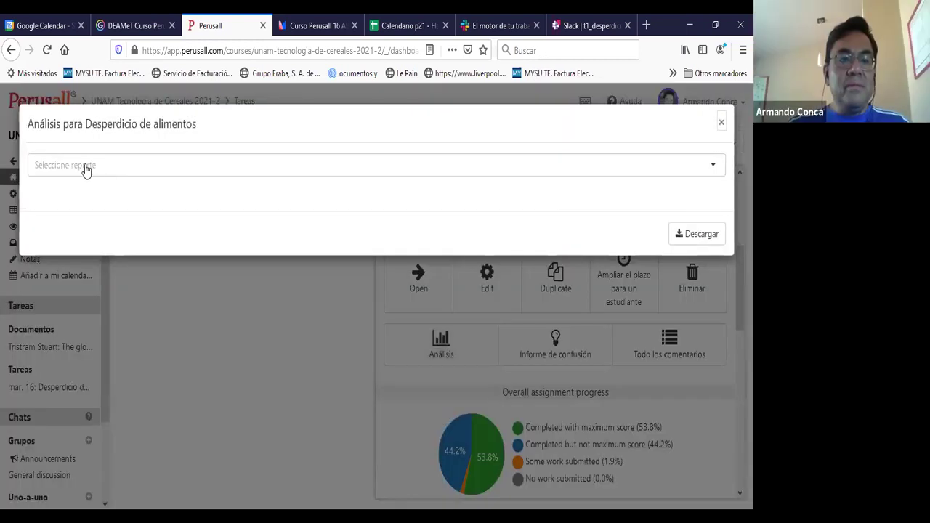
left_click(86, 165)
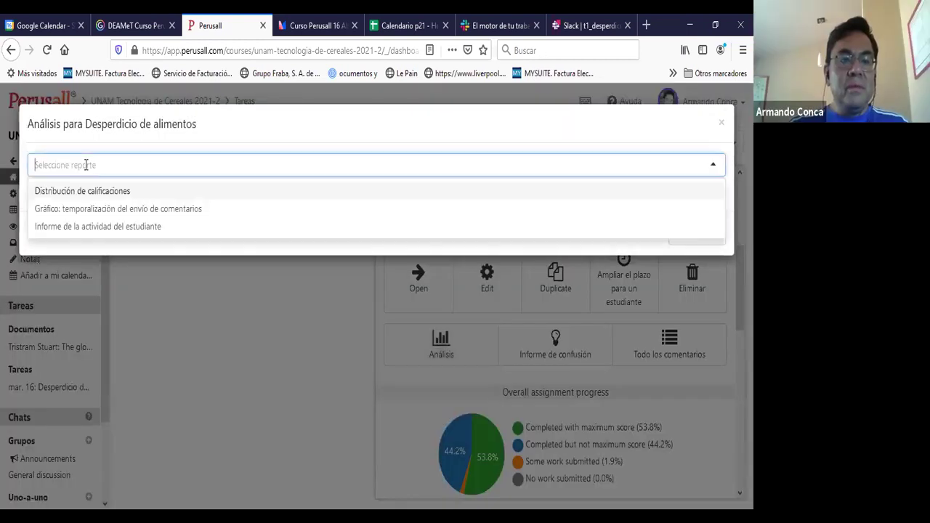
left_click(116, 229)
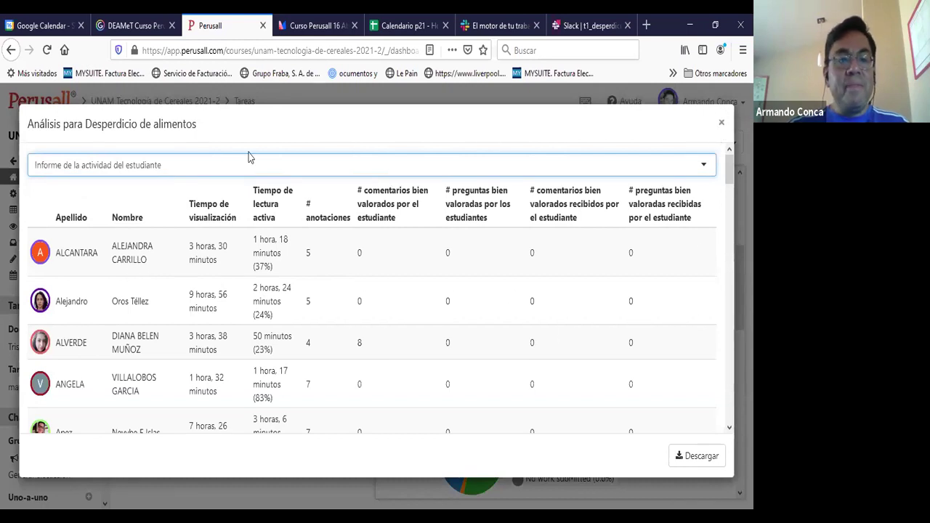
left_click(139, 172)
left_click(83, 192)
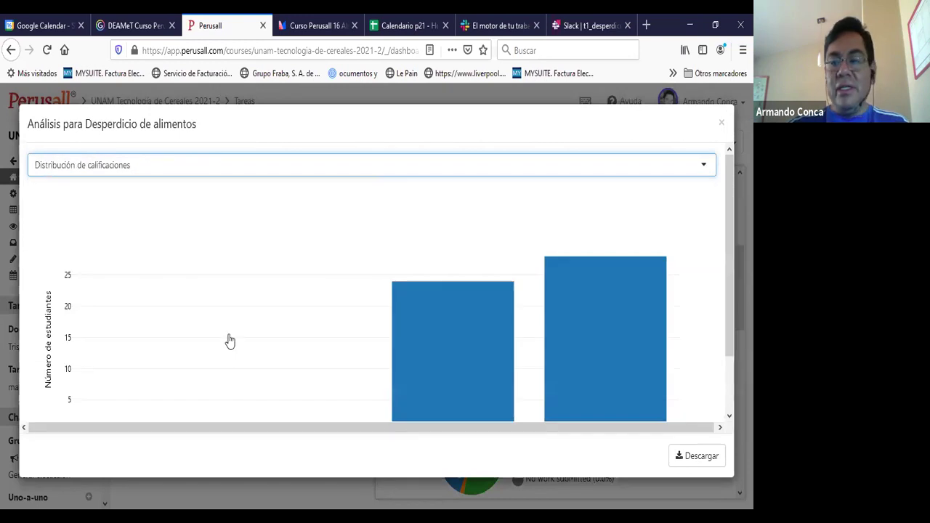
scroll(351, 427, "down", 2)
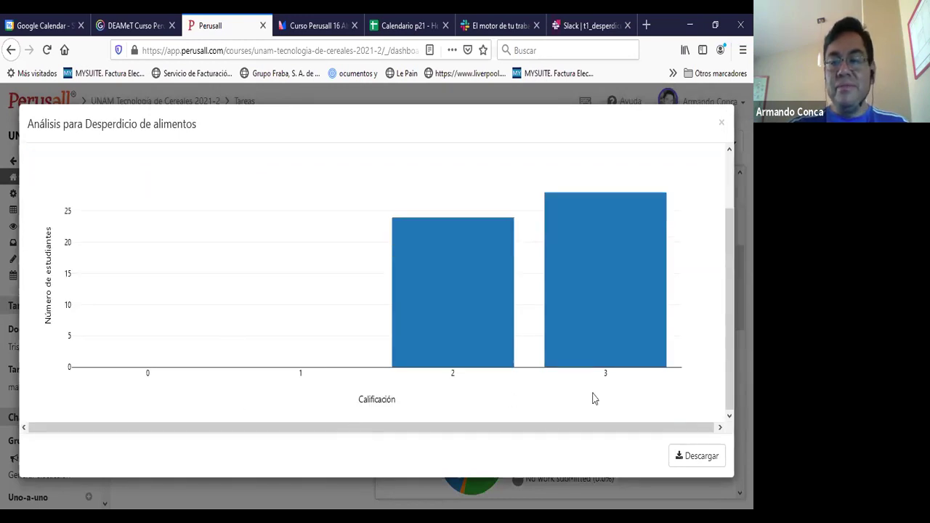
mouse_move(450, 305)
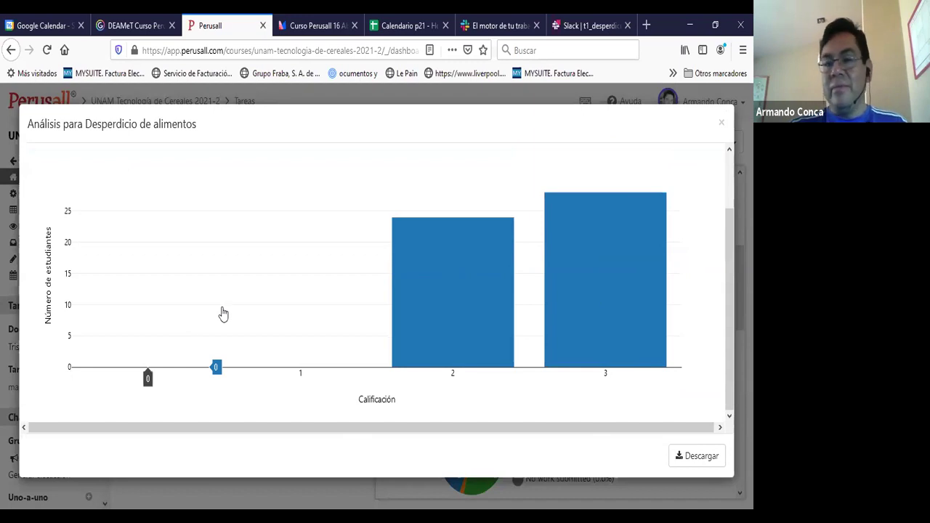
left_click(717, 125)
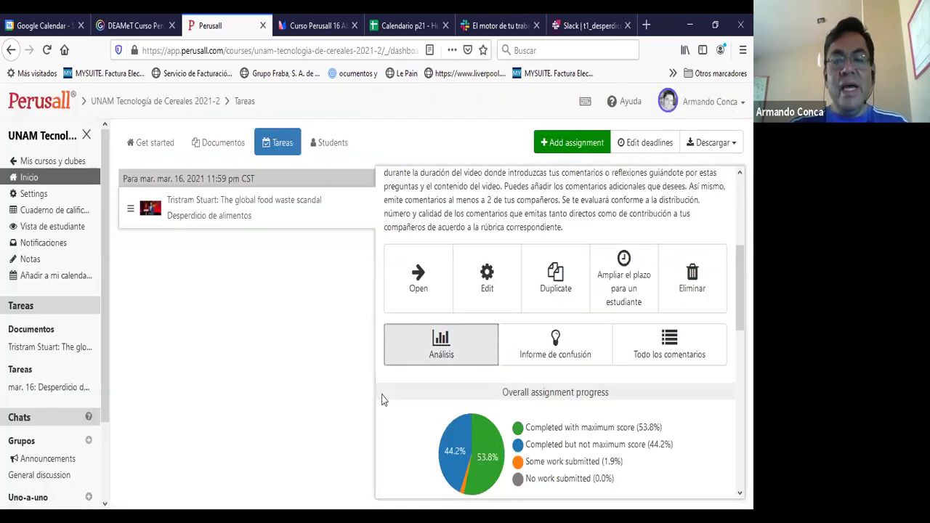
Return to the list of courses and open the Curso Perusall Ibero 160421 course.
scroll(383, 395, "up", 1)
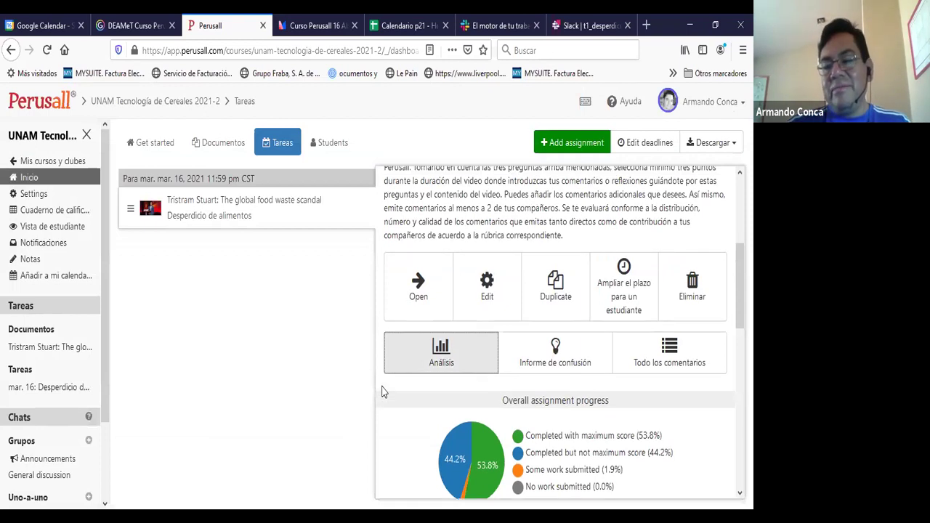
scroll(383, 392, "down", 3)
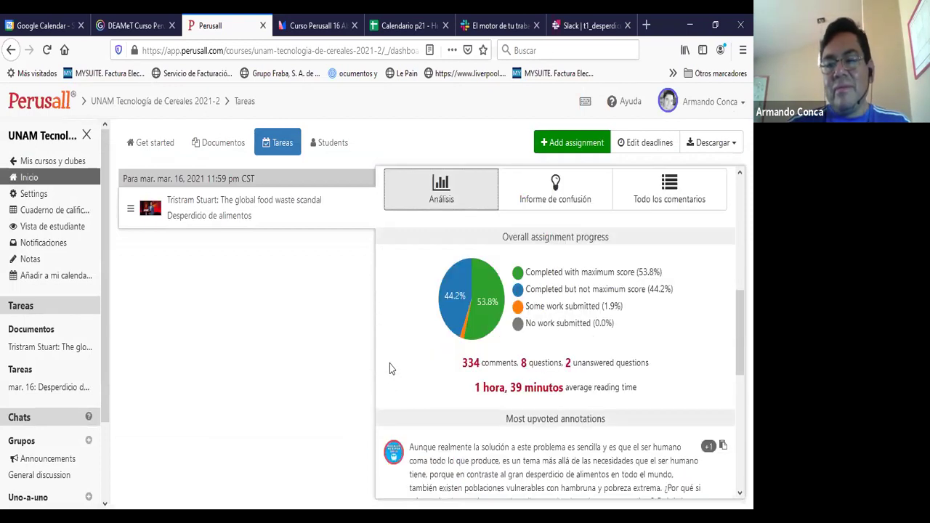
scroll(398, 364, "up", 5)
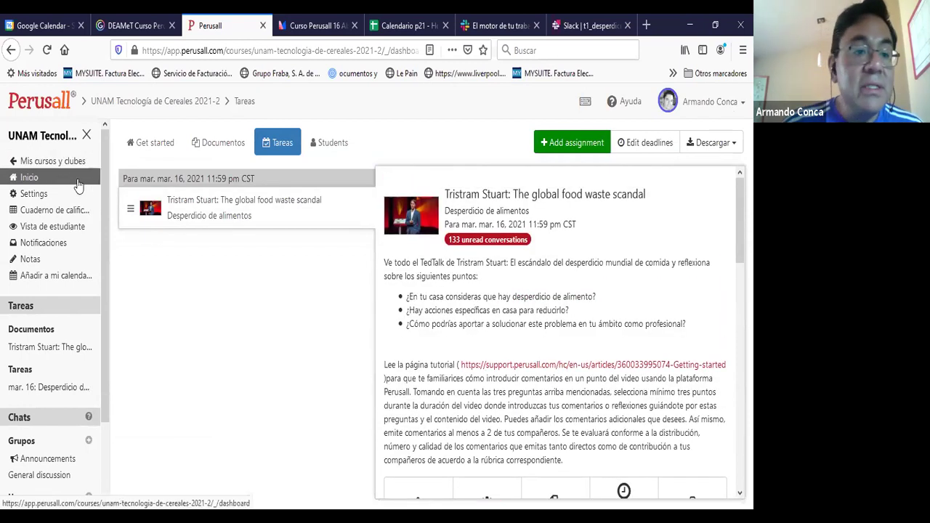
left_click(46, 161)
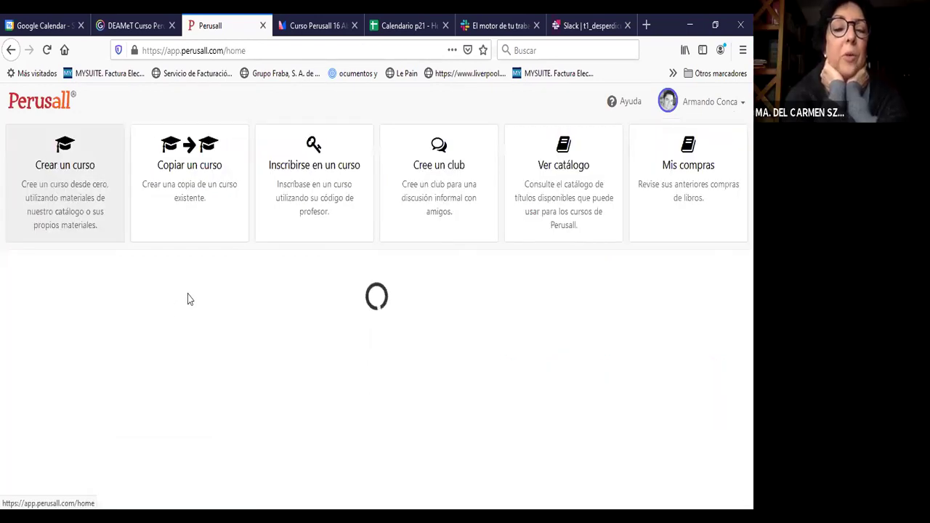
scroll(169, 303, "down", 1)
scroll(178, 290, "down", 2)
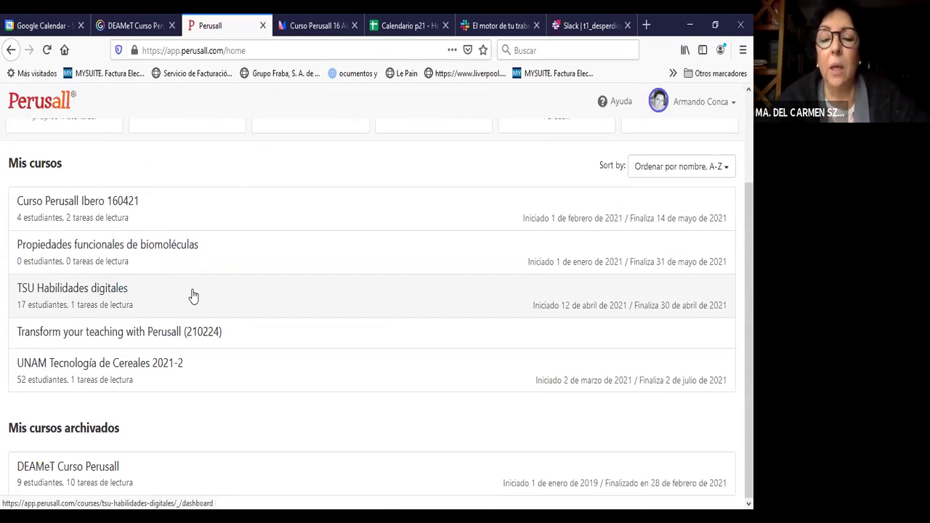
left_click(144, 207)
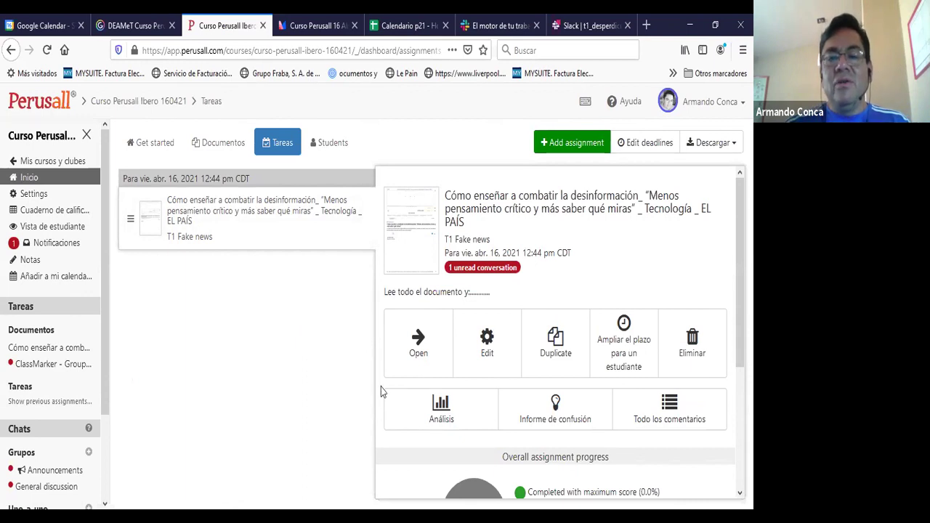
Look over the T1 Fake news assignment's options and overall progress.
scroll(381, 386, "down", 5)
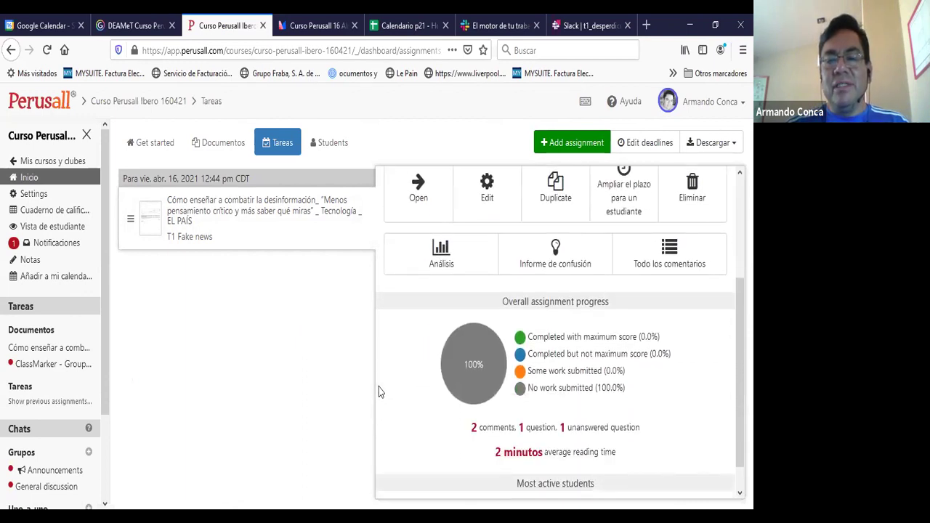
scroll(379, 392, "up", 5)
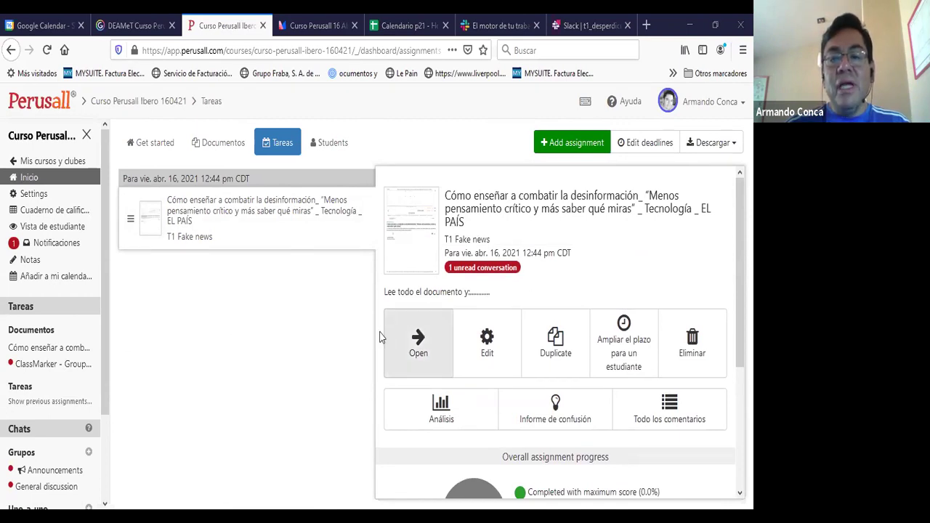
scroll(378, 338, "down", 3)
scroll(376, 340, "up", 3)
scroll(376, 341, "down", 2)
scroll(376, 341, "up", 2)
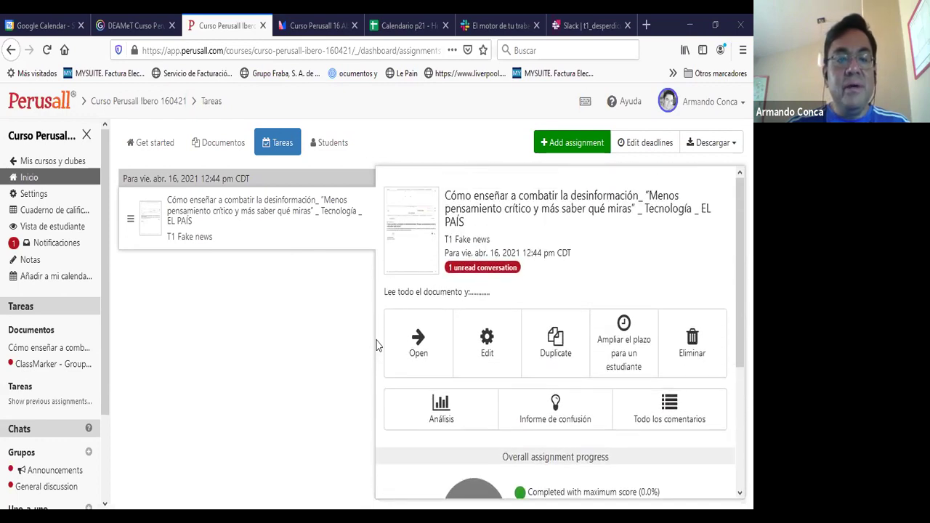
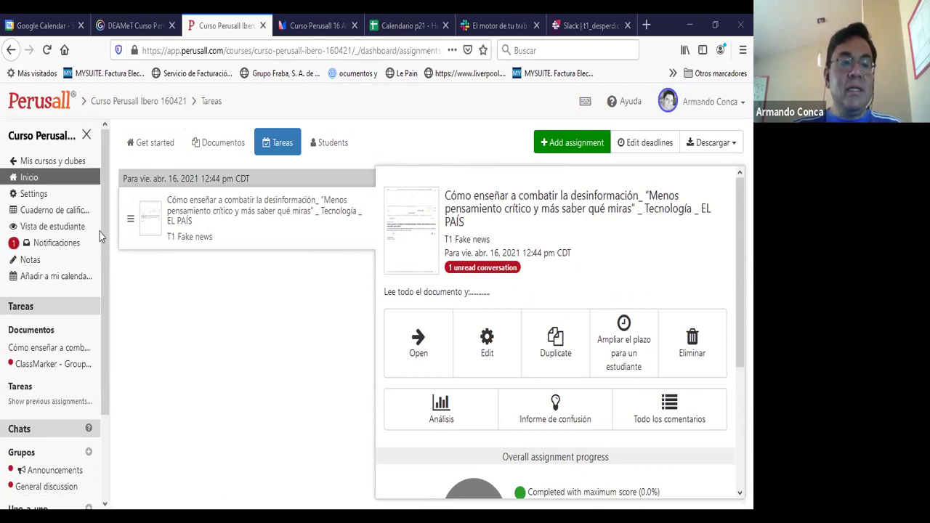
List the course's previous assignments and view the T1 Fake news article, ending back on the course home.
left_click(64, 403)
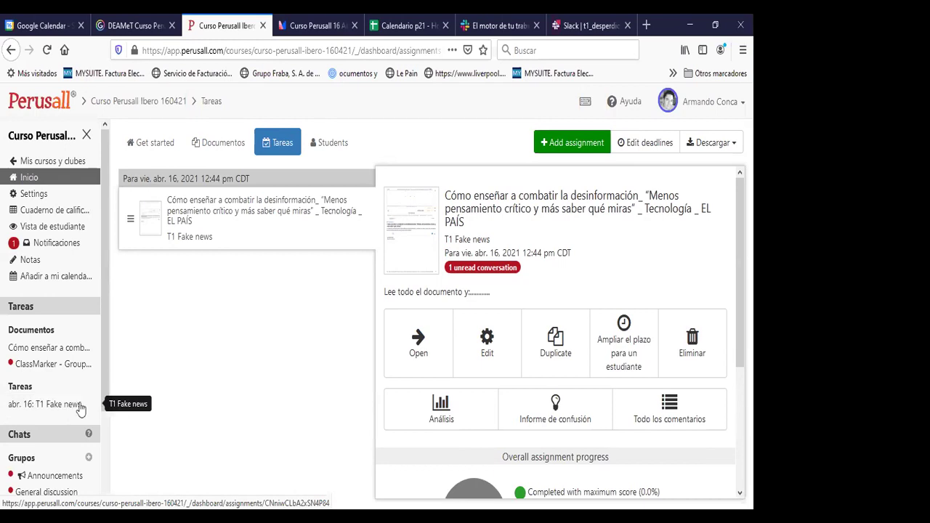
left_click(242, 322)
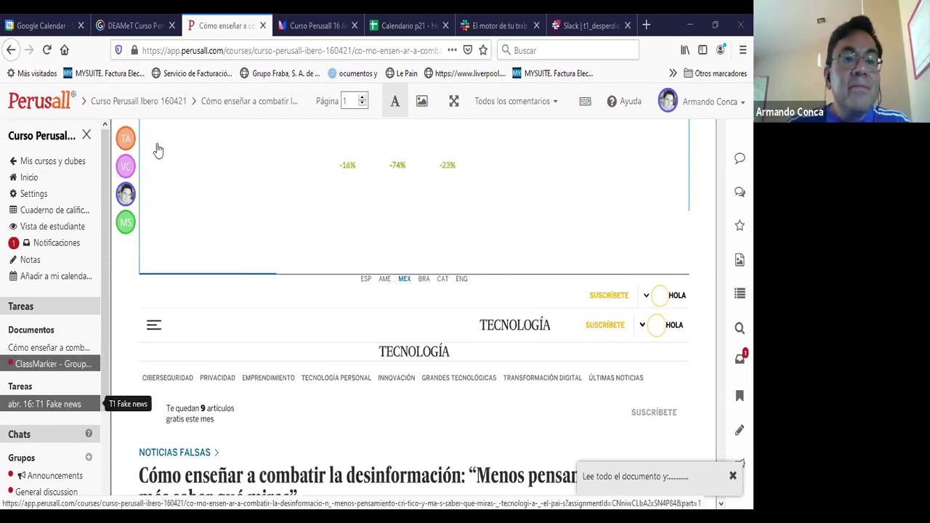
left_click(42, 177)
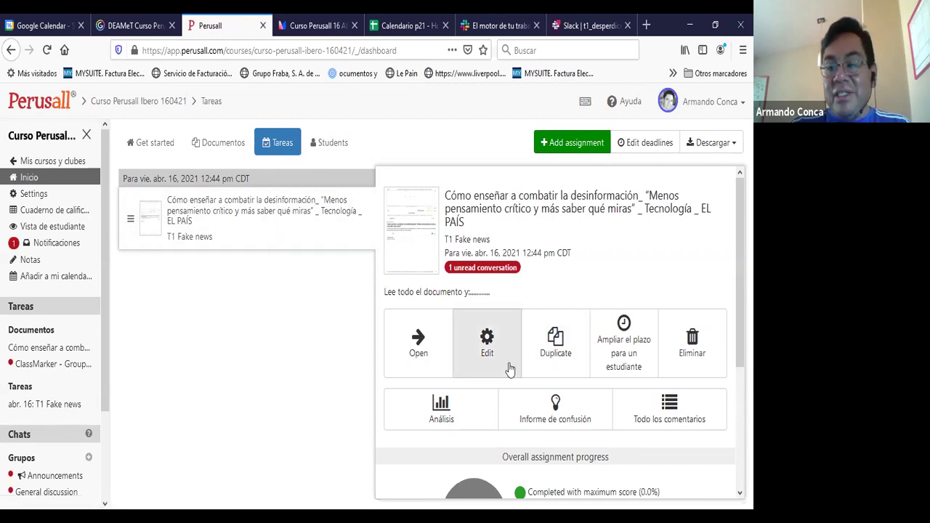
Look at the per-student deadline extension for T1 Fake news by adding an override row and viewing the student choices, without saving.
left_click(628, 346)
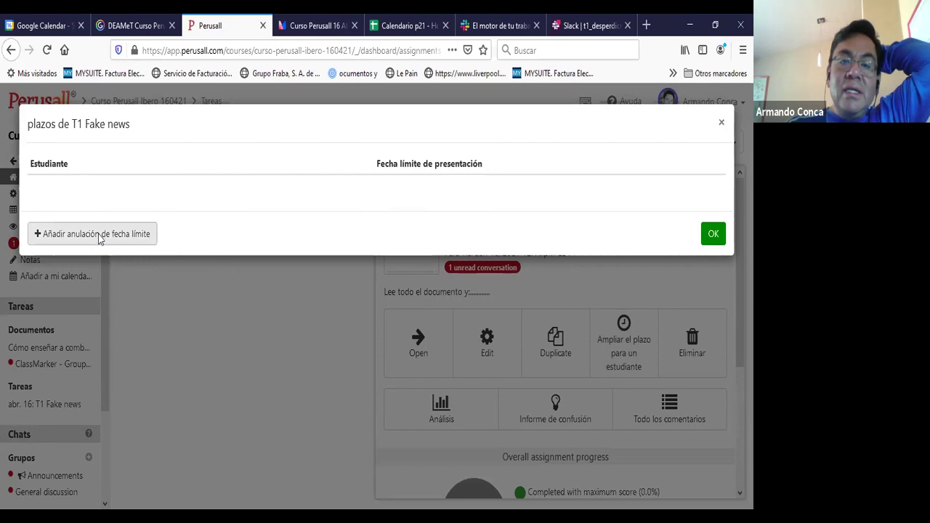
left_click(206, 191)
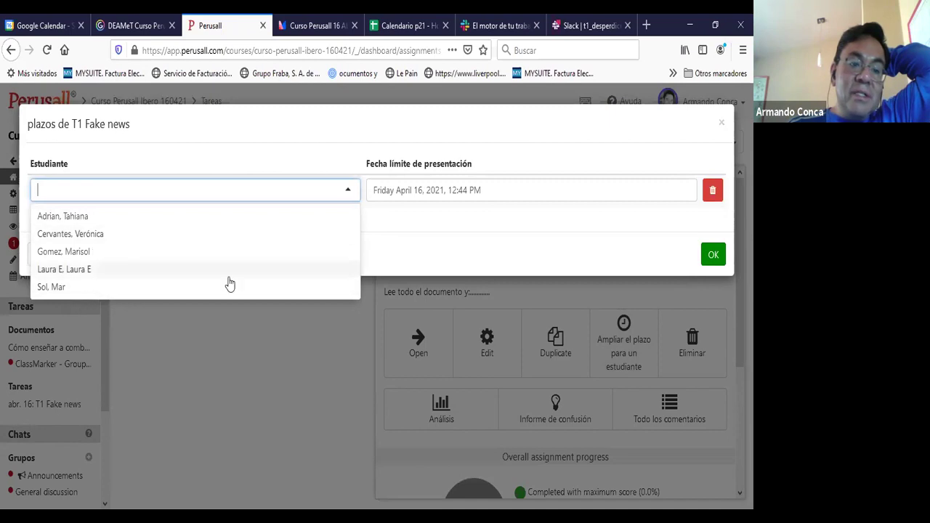
left_click(408, 262)
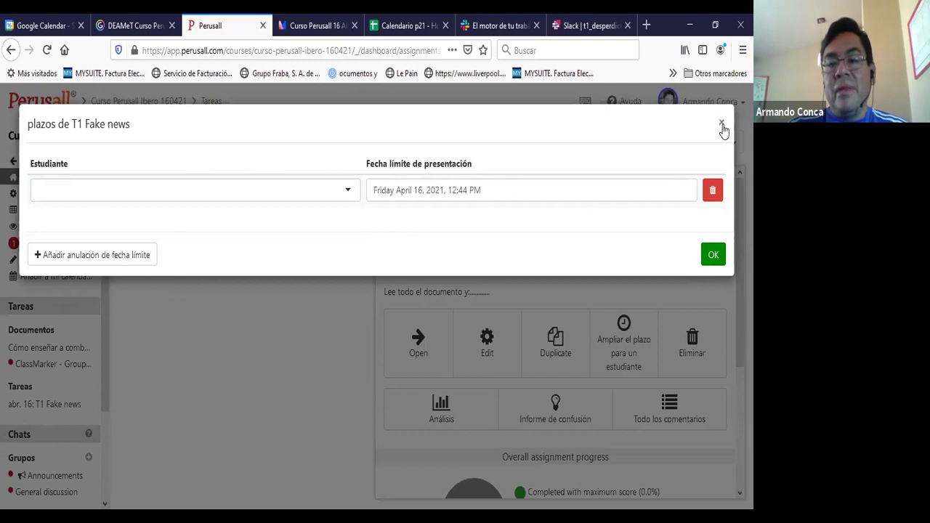
Edit the T1 Fake news assignment, set its submission deadline to Friday April 23, 2021, 12:44 PM and save the changes.
left_click(486, 347)
left_click(486, 347)
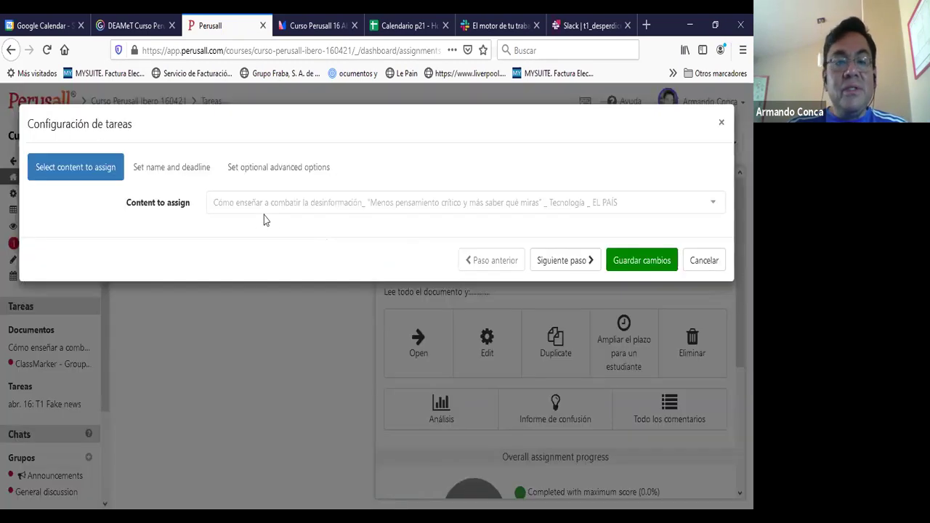
left_click(177, 168)
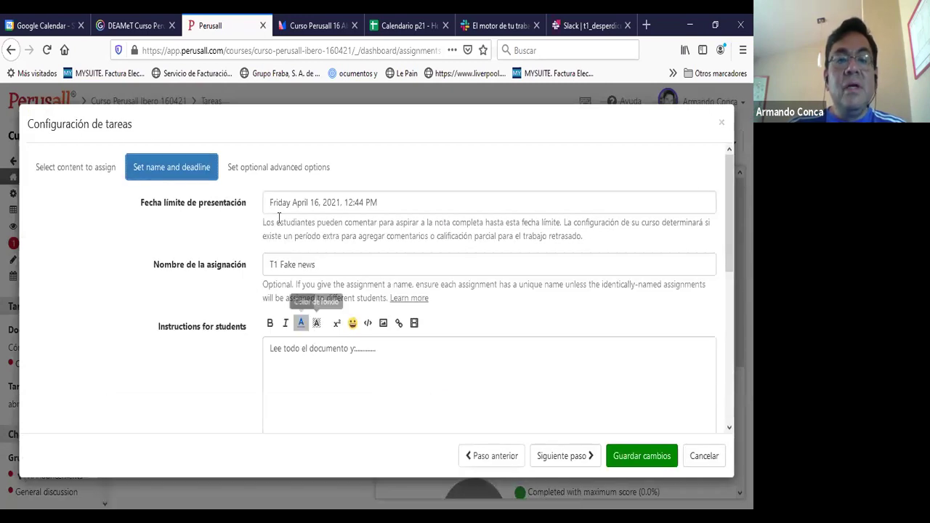
left_click(314, 203)
left_click(396, 347)
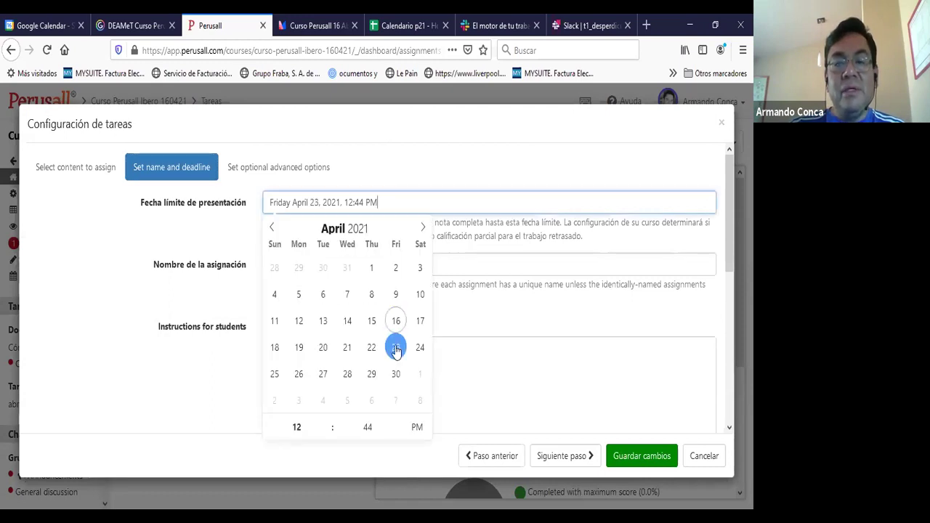
left_click(642, 447)
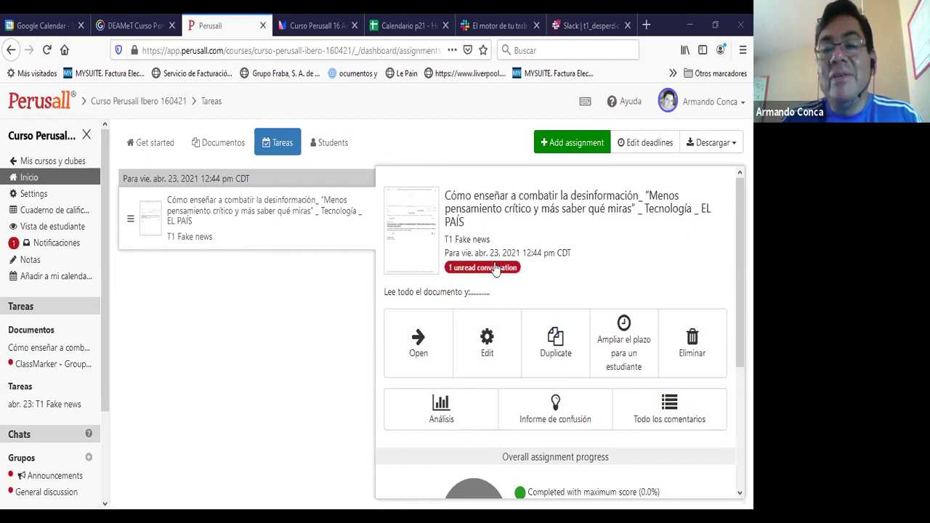
Look over the assignment's overall progress, open its unread conversation in the article and dismiss the student instructions message.
scroll(497, 285, "down", 4)
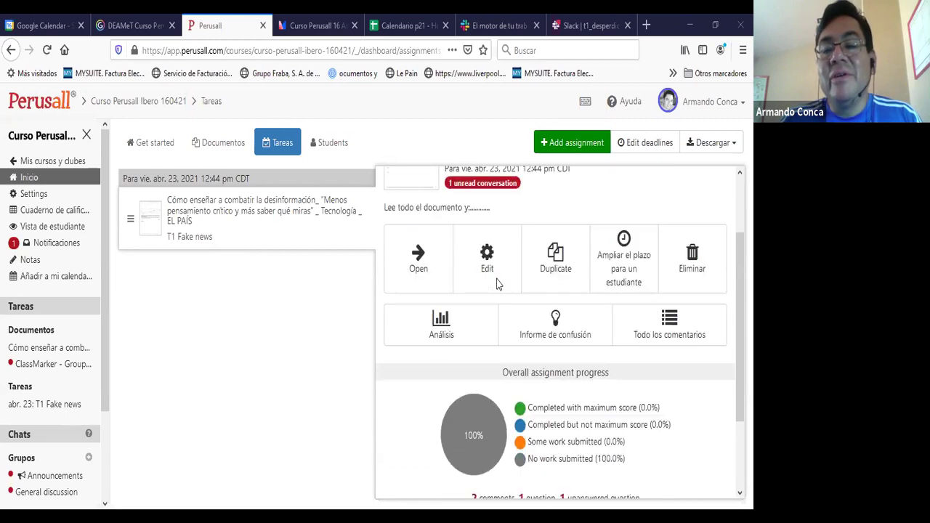
scroll(491, 289, "up", 4)
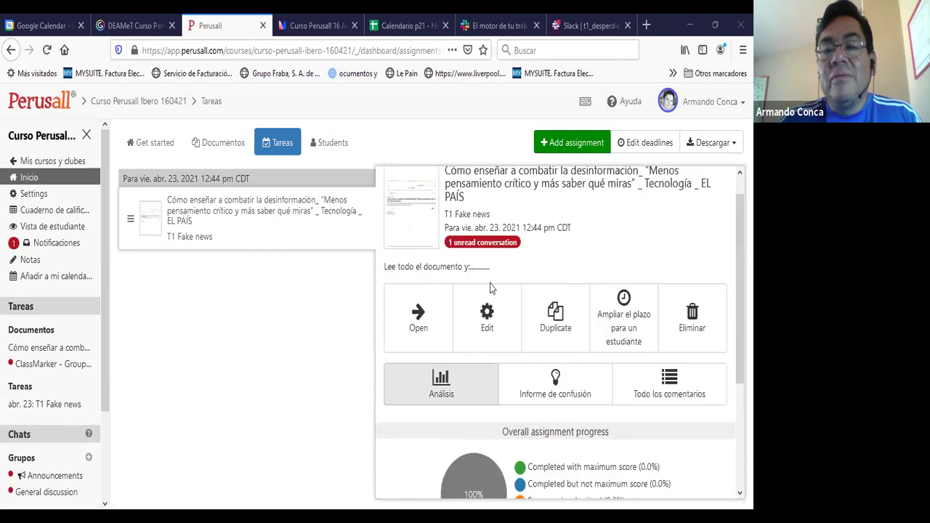
left_click(493, 268)
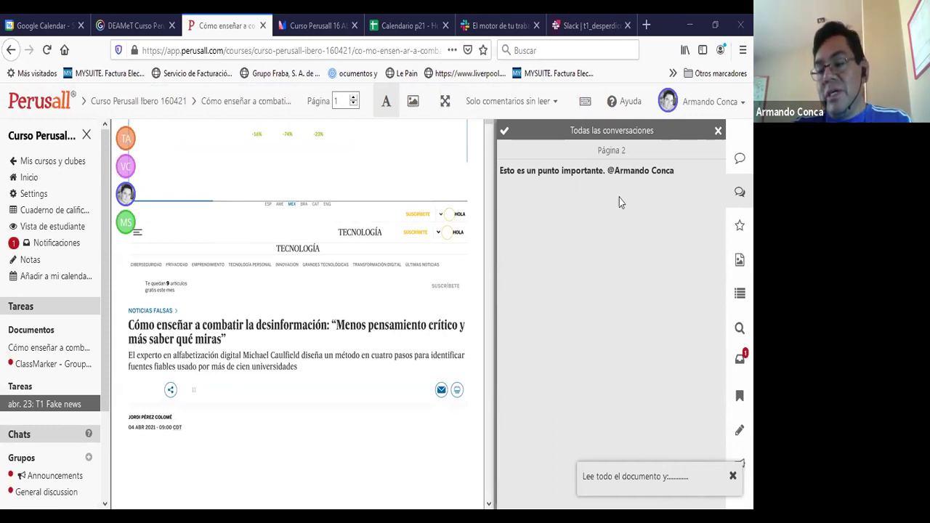
left_click(735, 478)
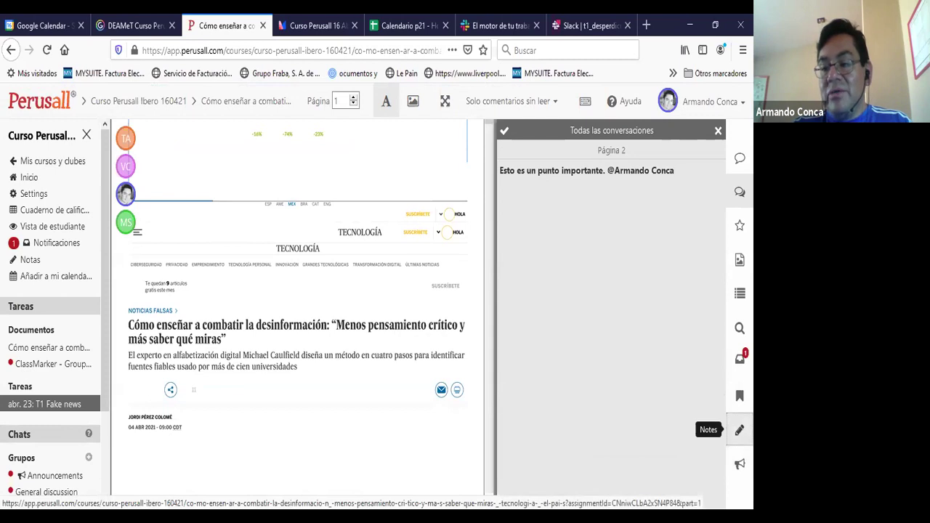
Create a new blank note beside the article and close the notes.
left_click(739, 430)
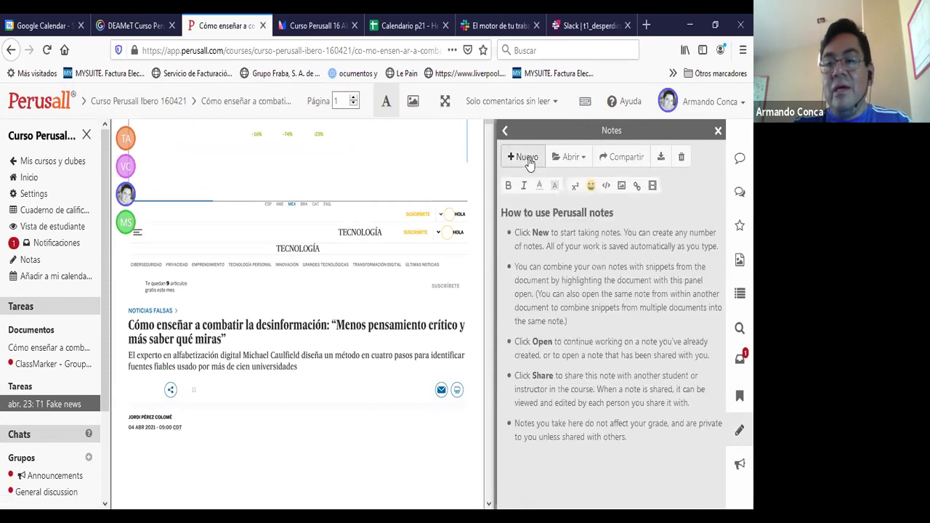
left_click(529, 158)
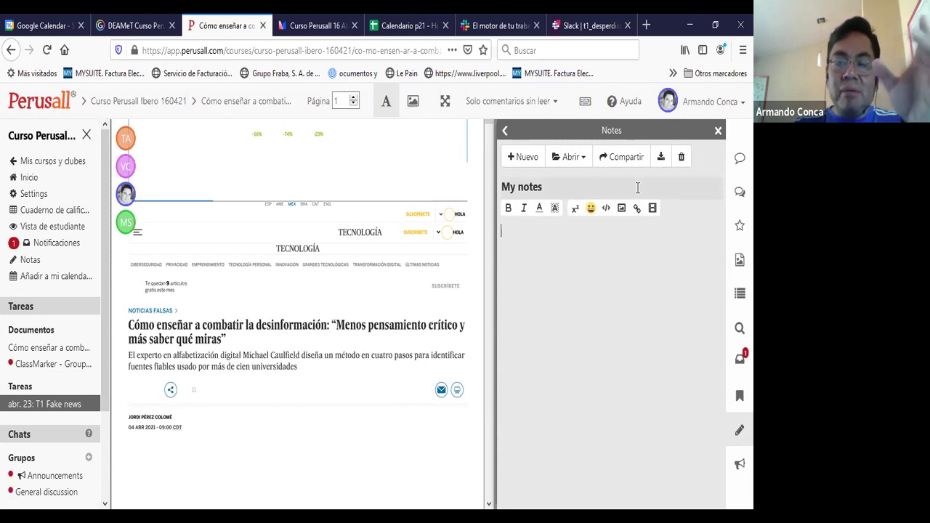
left_click(717, 133)
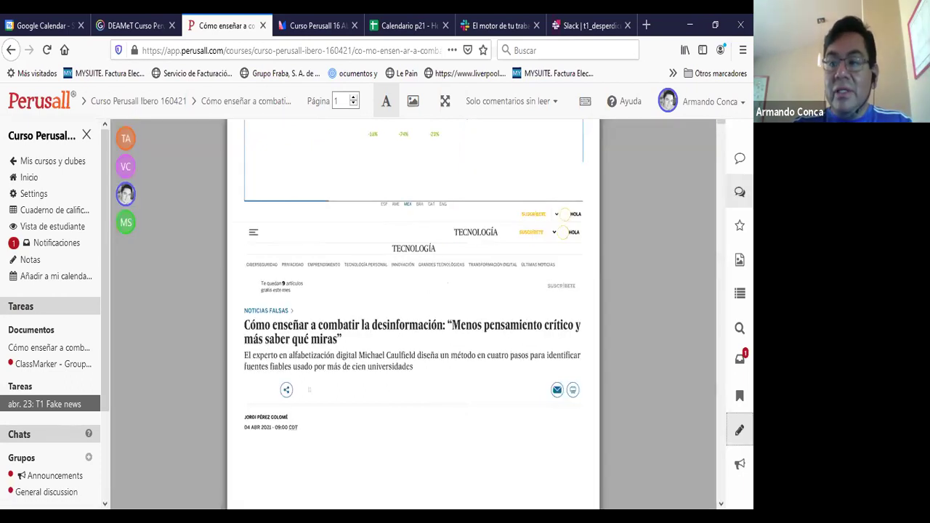
Show the article's current conversation, followed by the list of all its conversations.
left_click(738, 163)
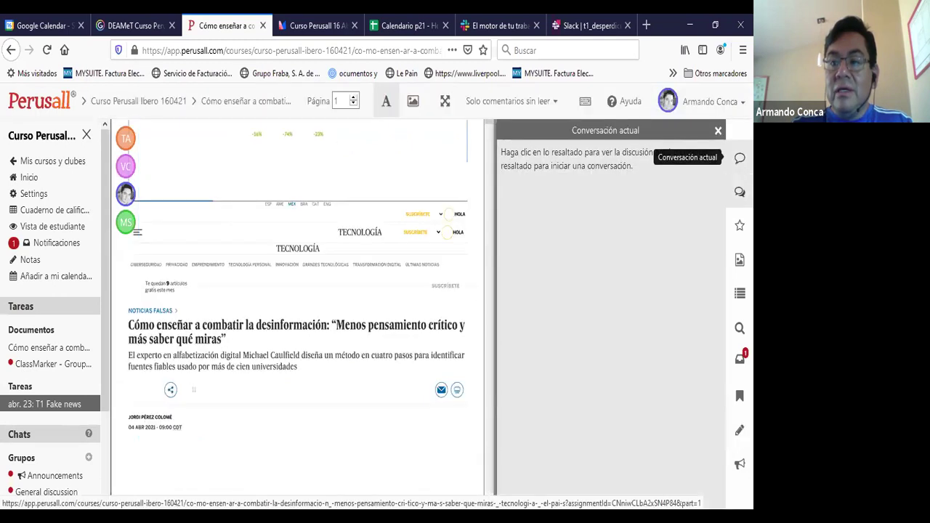
left_click(738, 191)
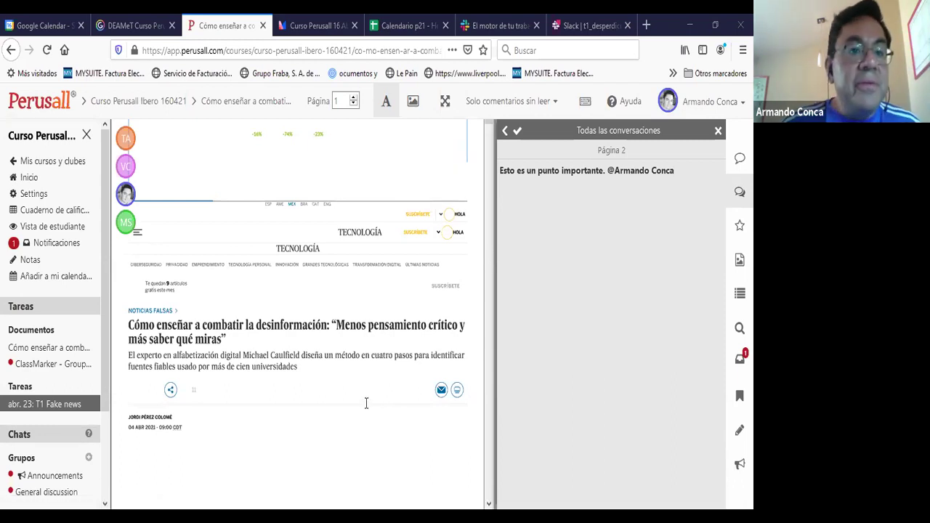
Switch to Google Calendar and select the whole survey form link in the Encuesta DEAMeT note.
left_click(55, 28)
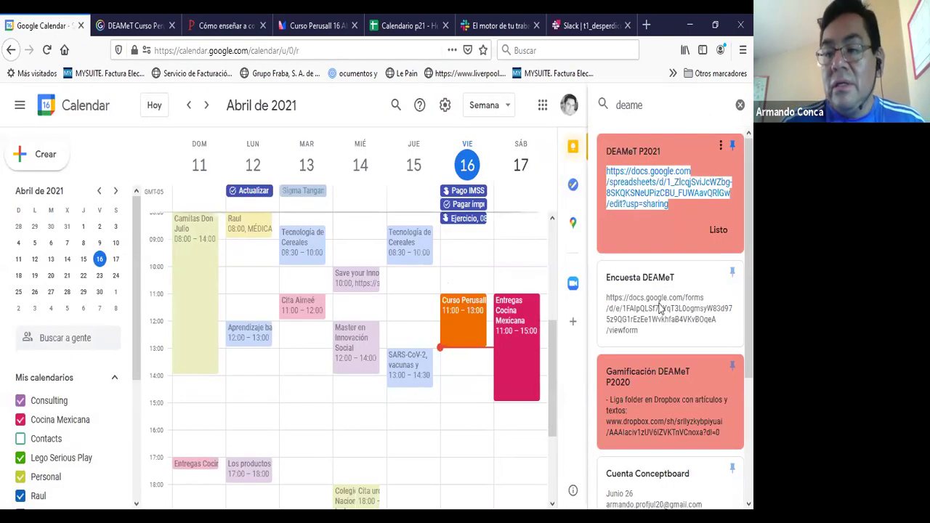
left_click(660, 309)
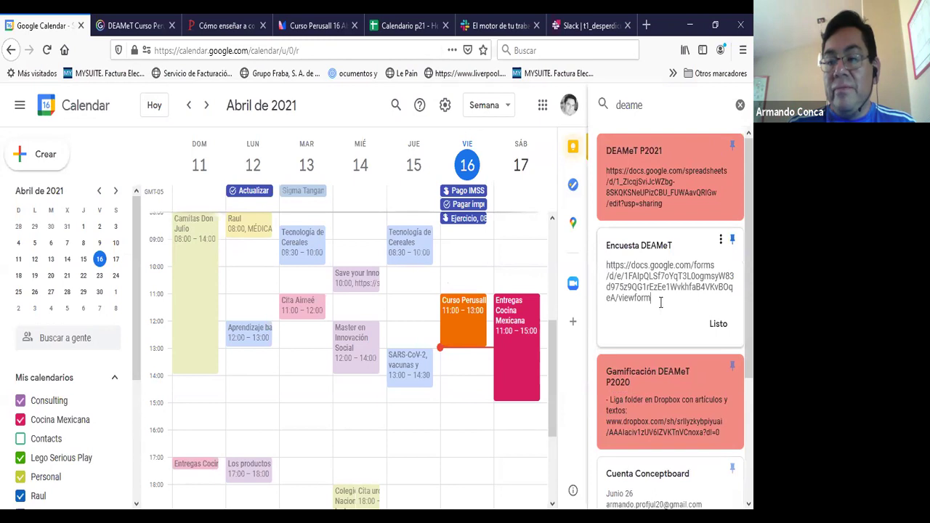
left_click(606, 265, "shift")
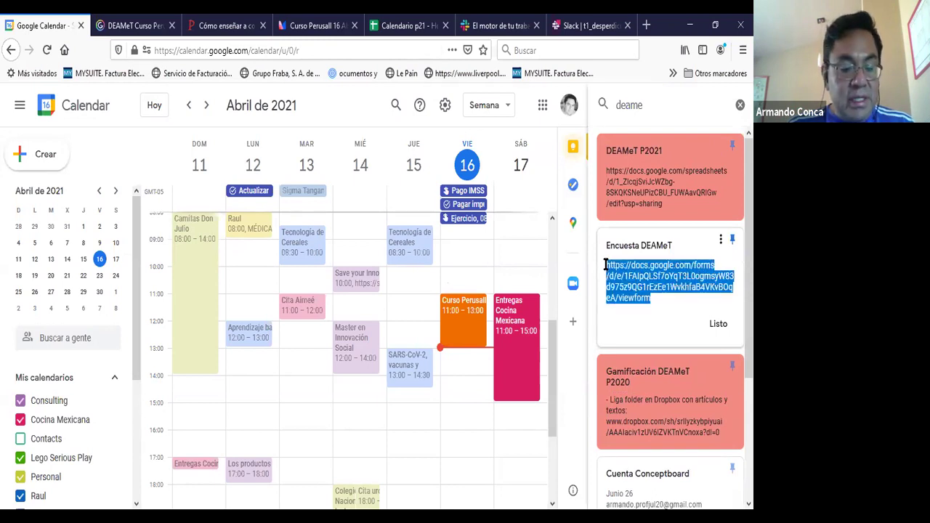